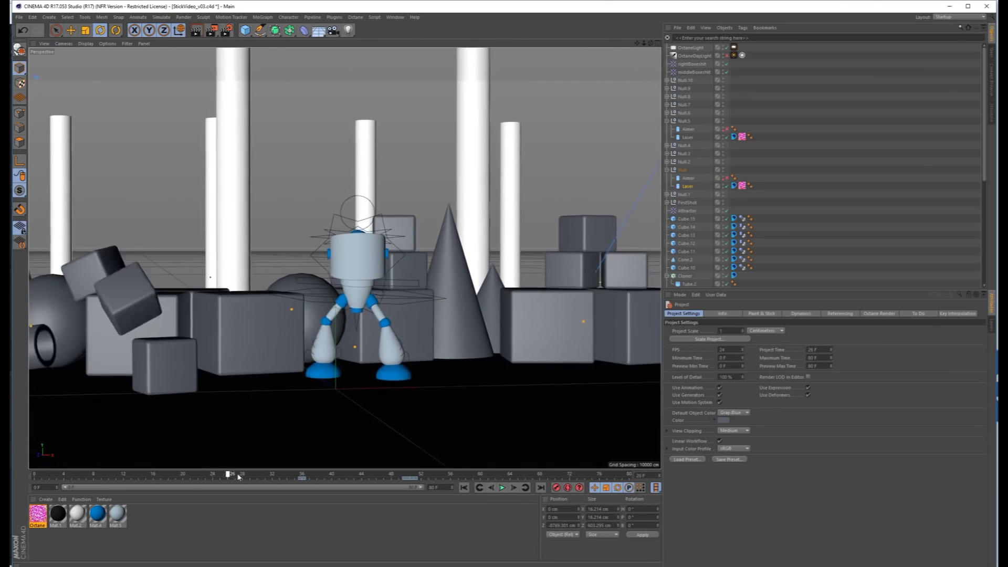
- Scrub the robot animation forward to about frame 47
{"action": "left_click_drag", "start_coordinate": [225, 478], "coordinate": [375, 476]}
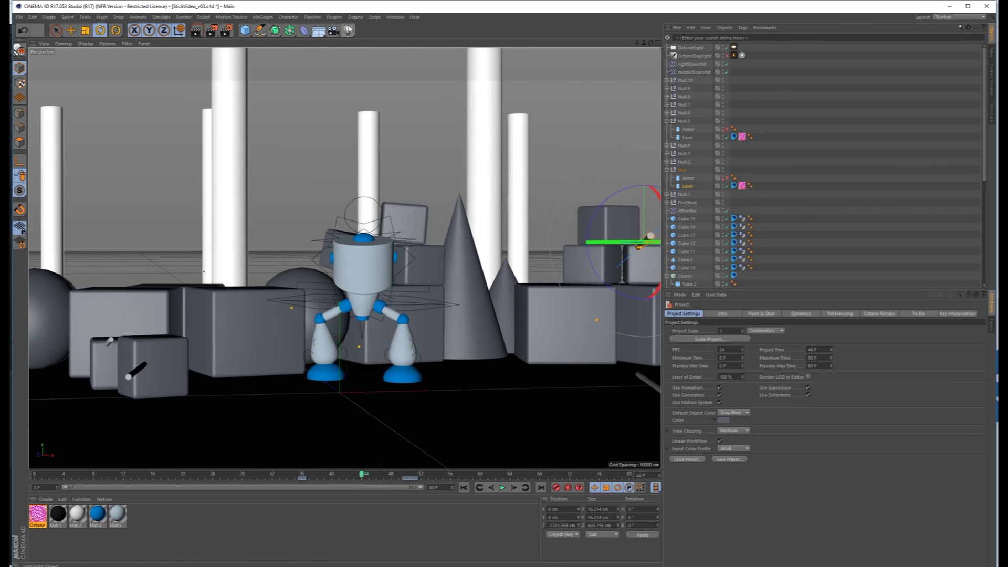
- Open the Paint & Stick render settings page and hide the Paint & Stick tags
{"action": "left_click", "coordinate": [329, 19]}
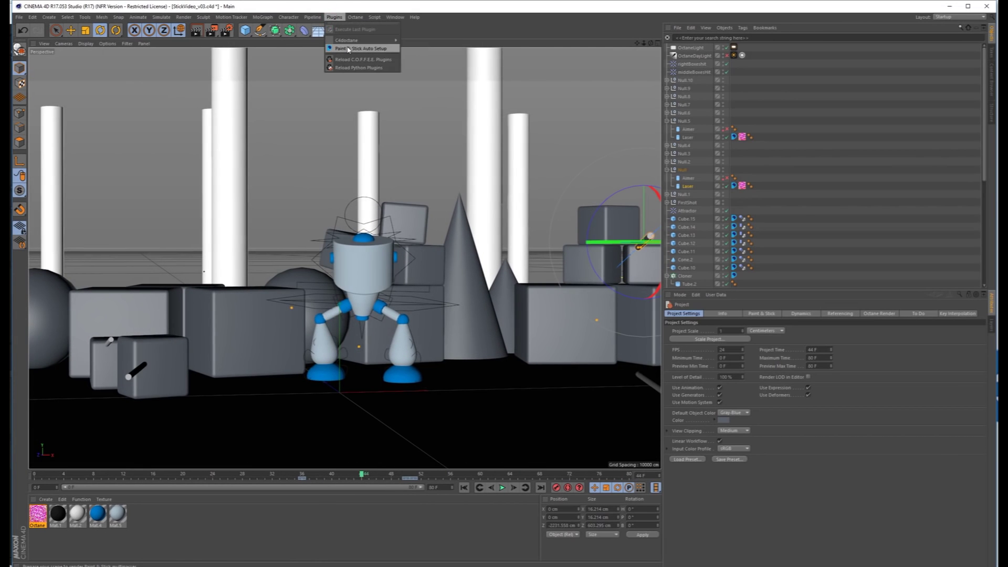
{"action": "key", "text": "Escape"}
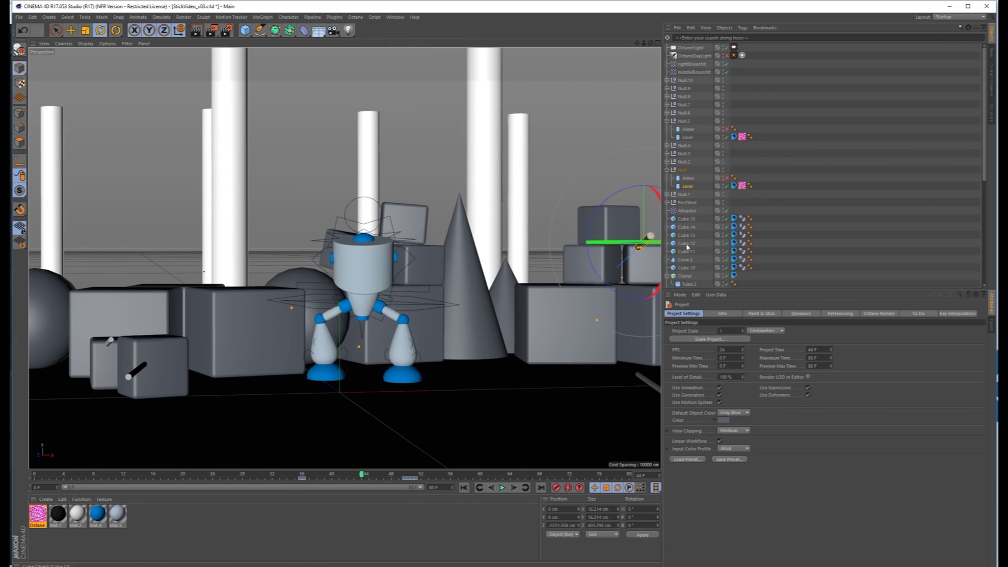
{"action": "left_click", "coordinate": [227, 30]}
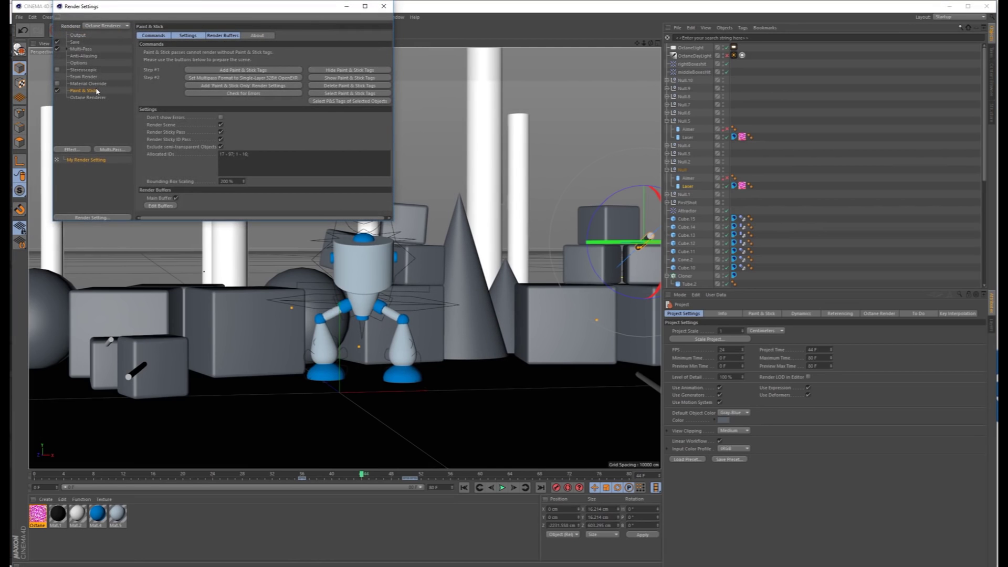
{"action": "left_click", "coordinate": [332, 70]}
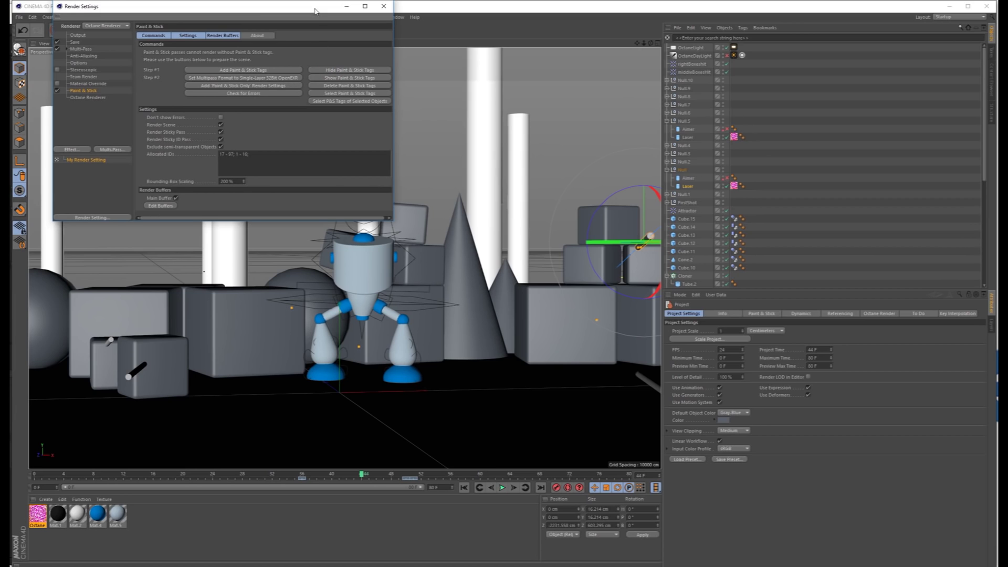
{"action": "left_click_drag", "start_coordinate": [315, 12], "coordinate": [541, 126]}
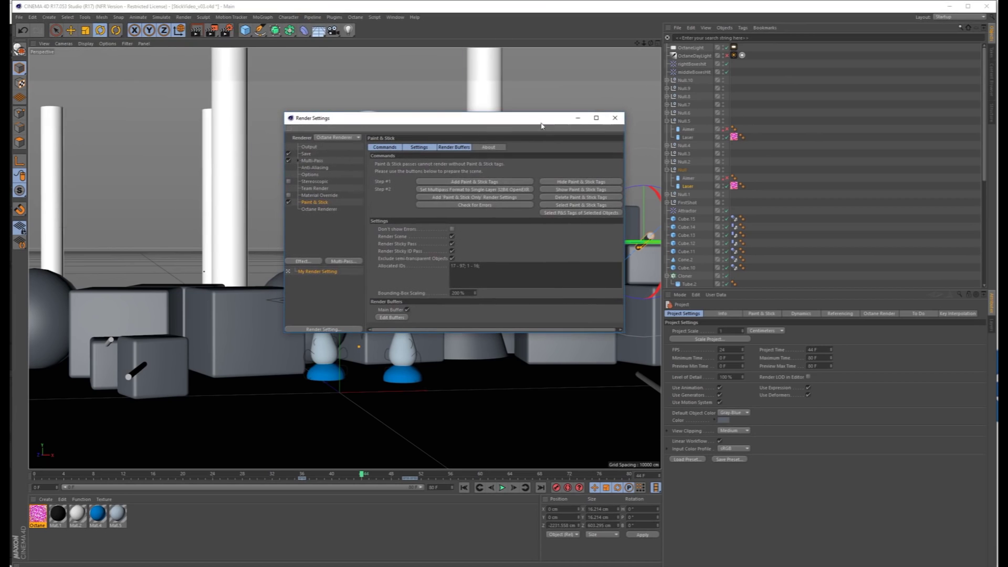
- Show the Paint & Stick tags again and render the frame to the Picture Viewer
{"action": "left_click", "coordinate": [561, 190]}
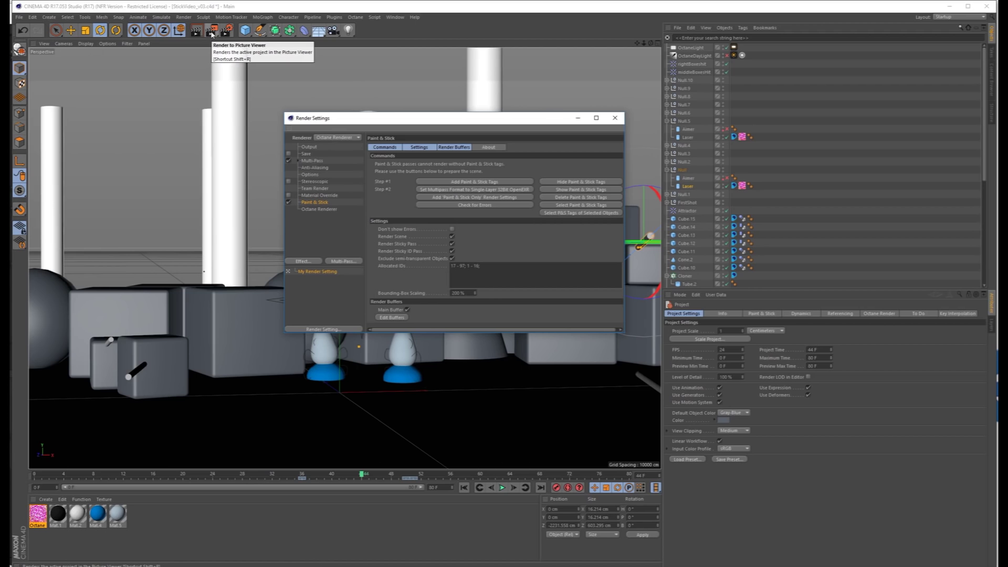
{"action": "left_click", "coordinate": [212, 35]}
{"action": "left_click", "coordinate": [735, 319]}
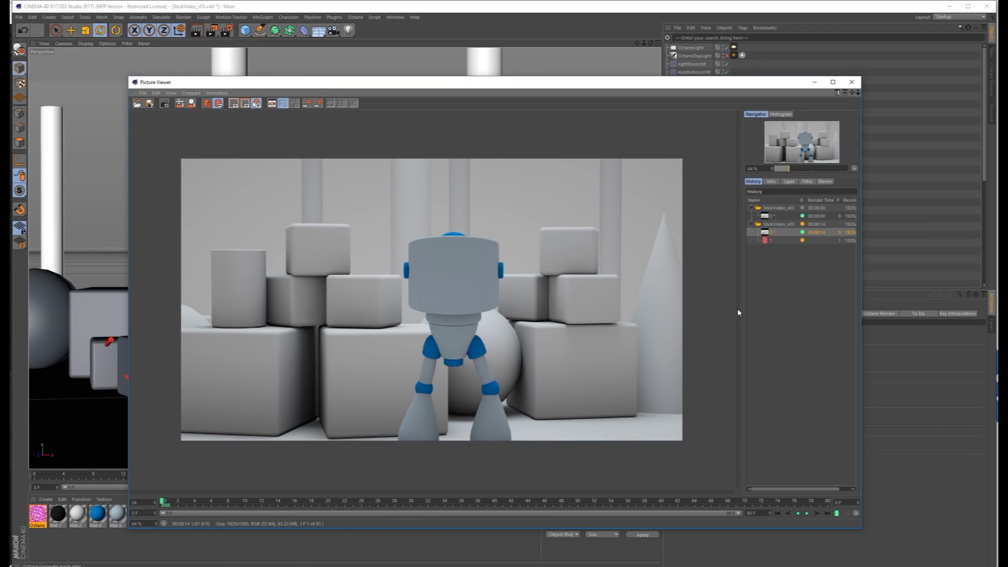
- View the Sticky ID and Sticky Pass buffers as single passes, then return to the full image
{"action": "left_click", "coordinate": [788, 182]}
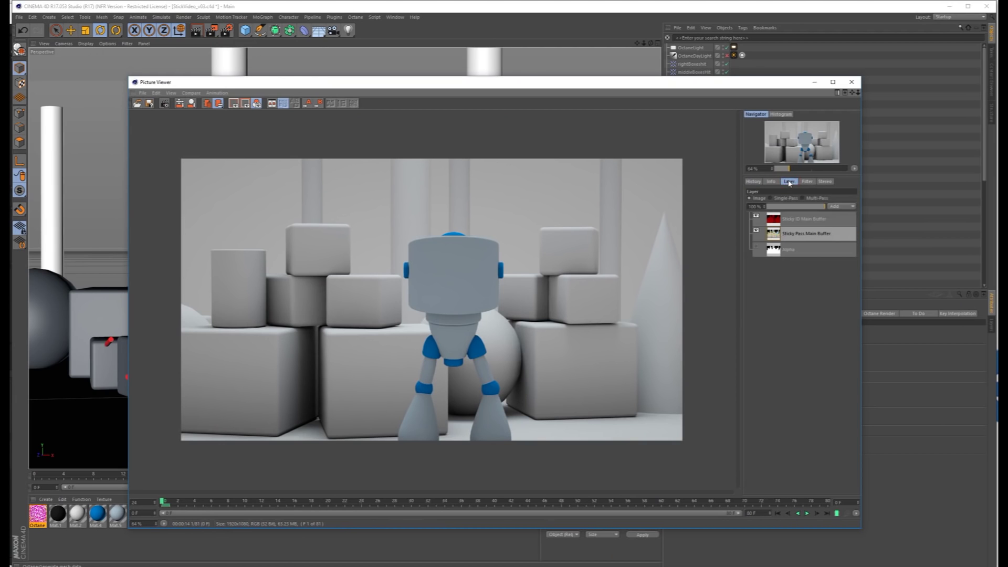
{"action": "left_click", "coordinate": [778, 199]}
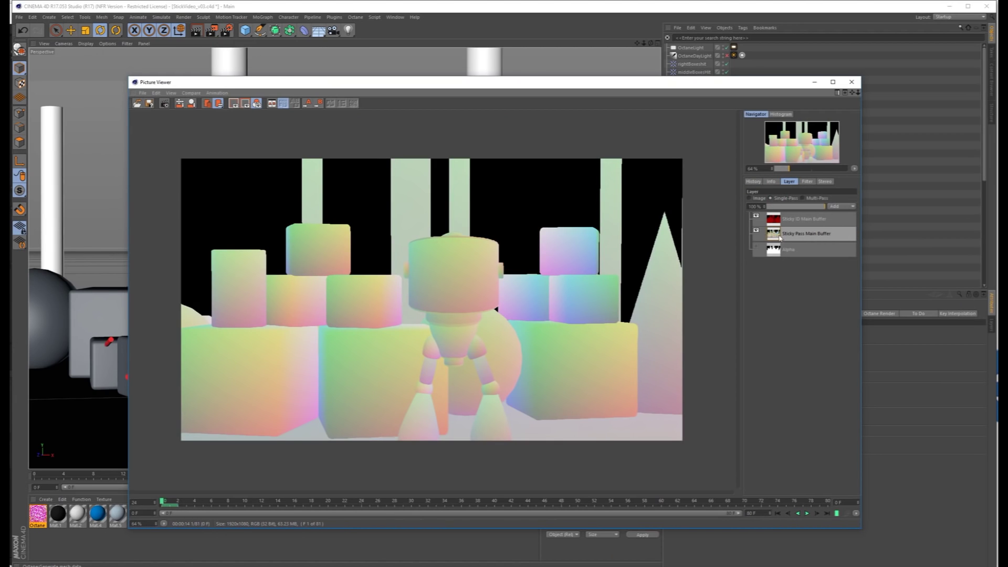
{"action": "left_click", "coordinate": [788, 221]}
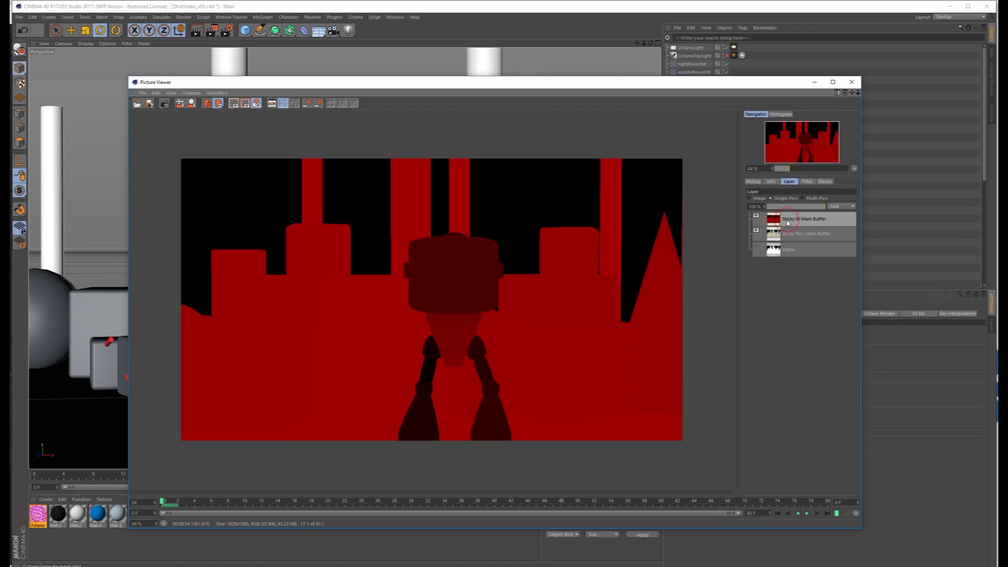
{"action": "left_click", "coordinate": [787, 235]}
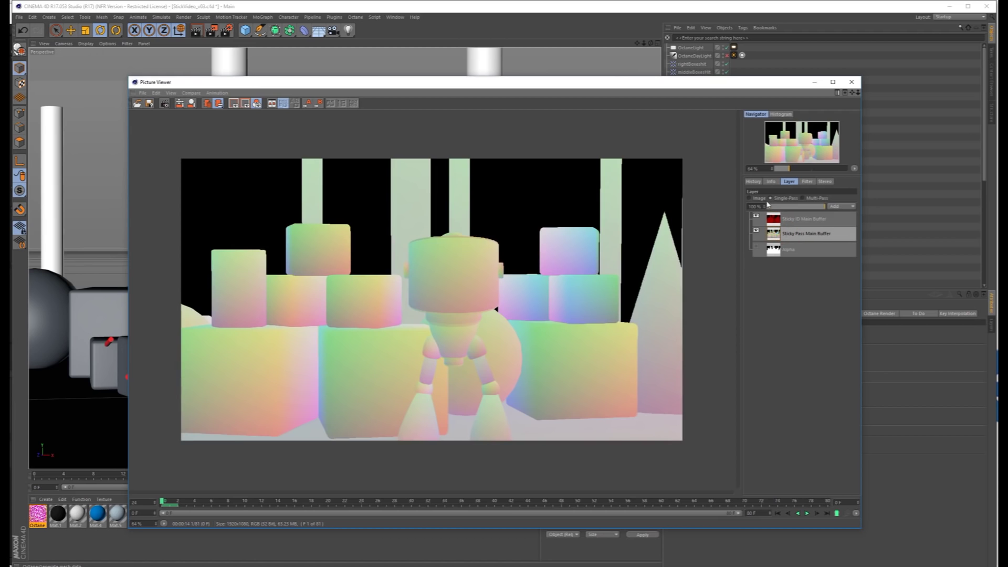
{"action": "left_click", "coordinate": [759, 198]}
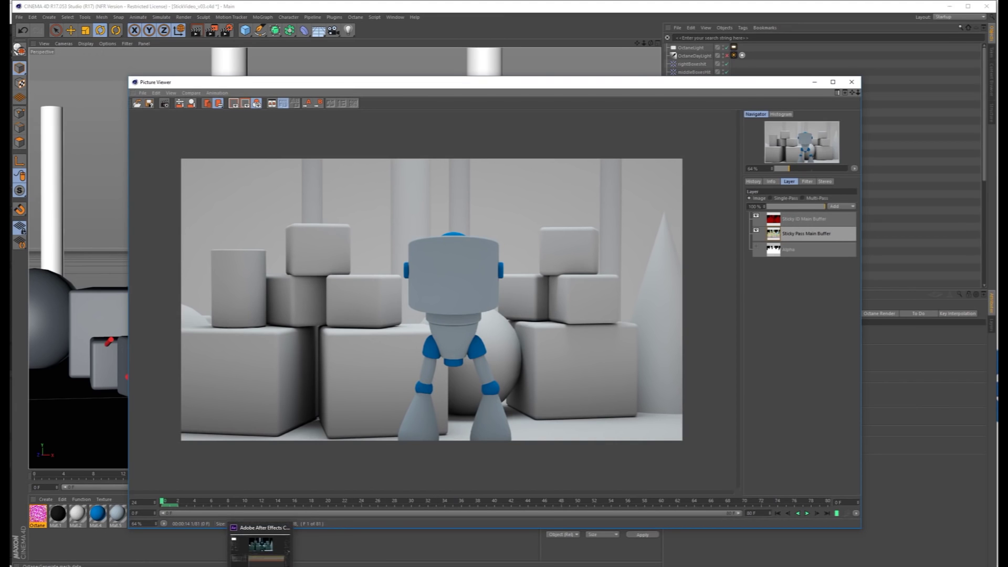
- In After Effects, solo the Sticky Pass layer, then the Sticky ID layer, to preview each
{"action": "left_click", "coordinate": [262, 543]}
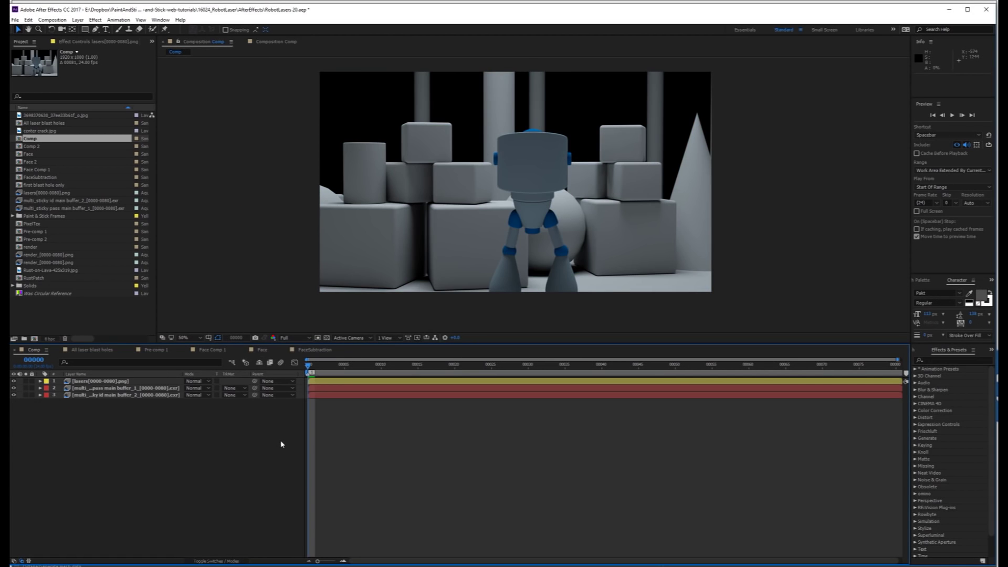
{"action": "left_click", "coordinate": [100, 382]}
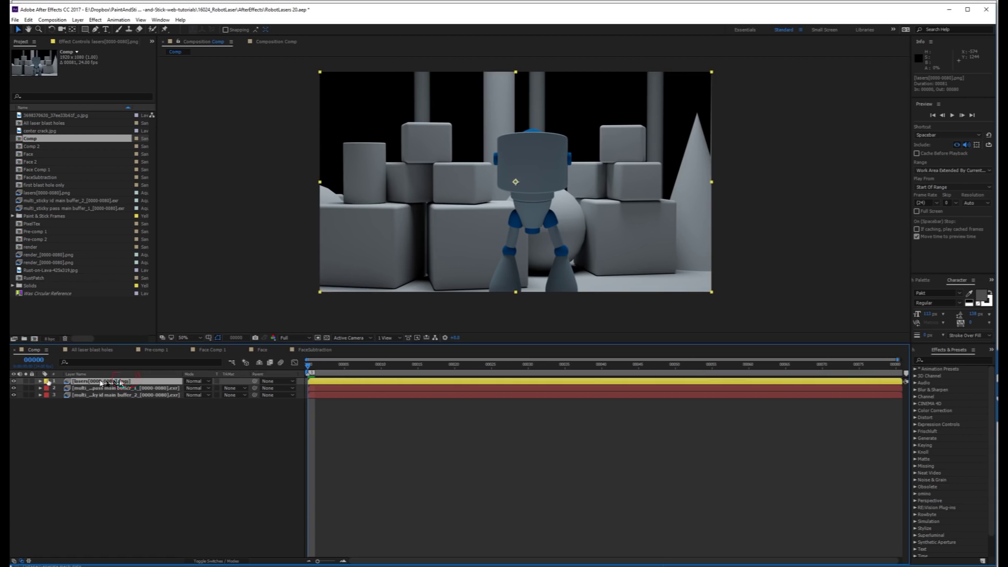
{"action": "left_click", "coordinate": [26, 388]}
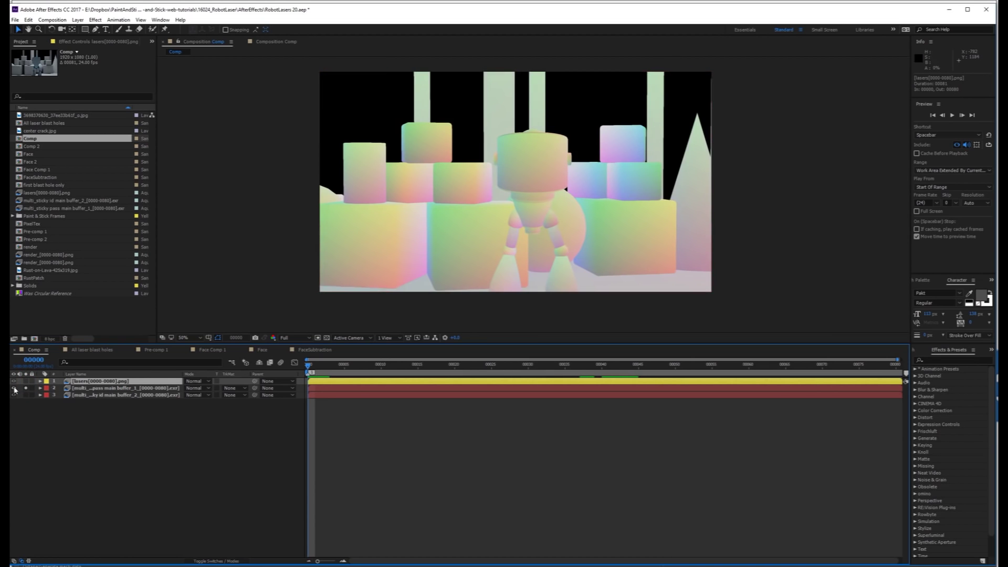
{"action": "left_click", "coordinate": [25, 388]}
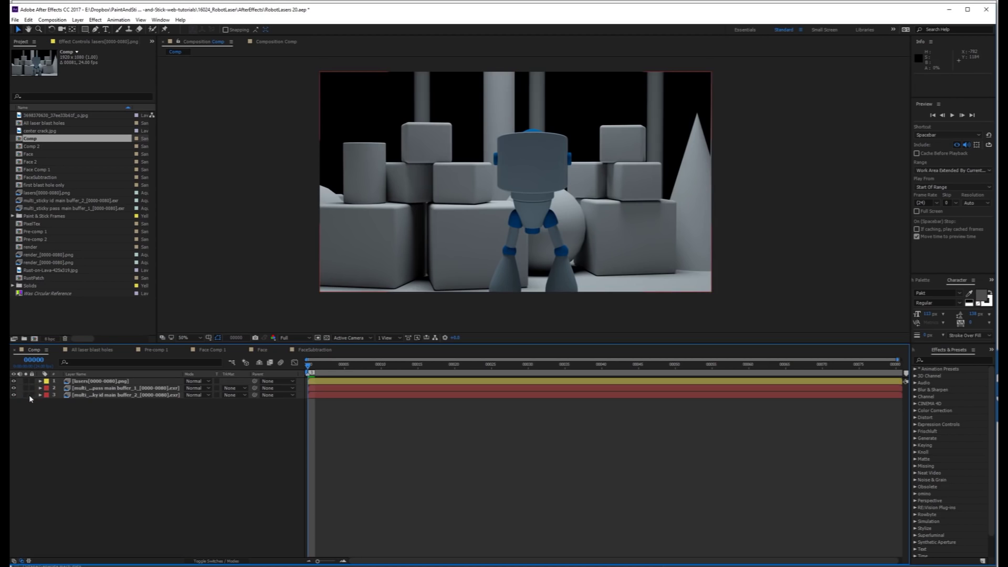
{"action": "left_click", "coordinate": [26, 395]}
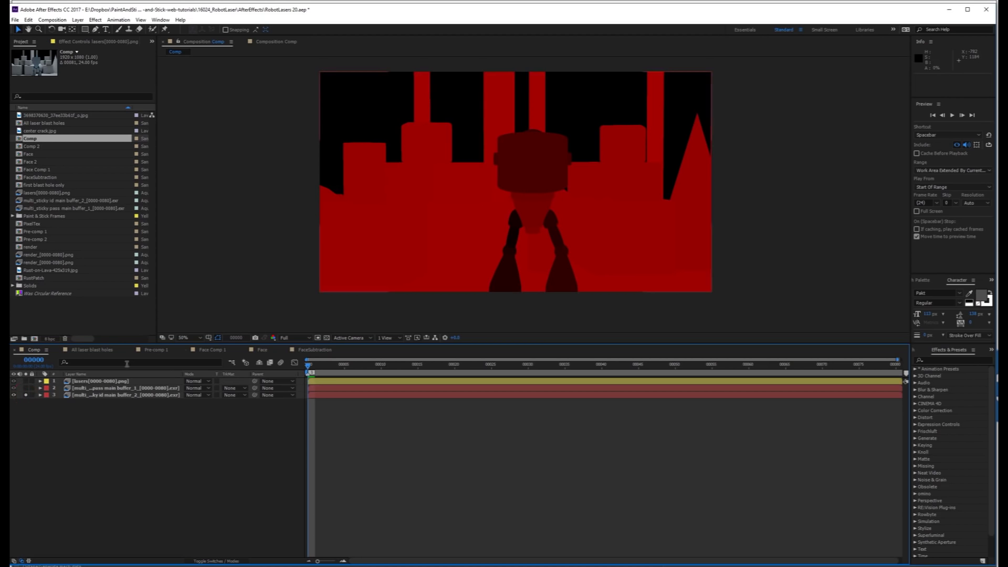
{"action": "left_click", "coordinate": [26, 395]}
{"action": "left_click", "coordinate": [257, 441]}
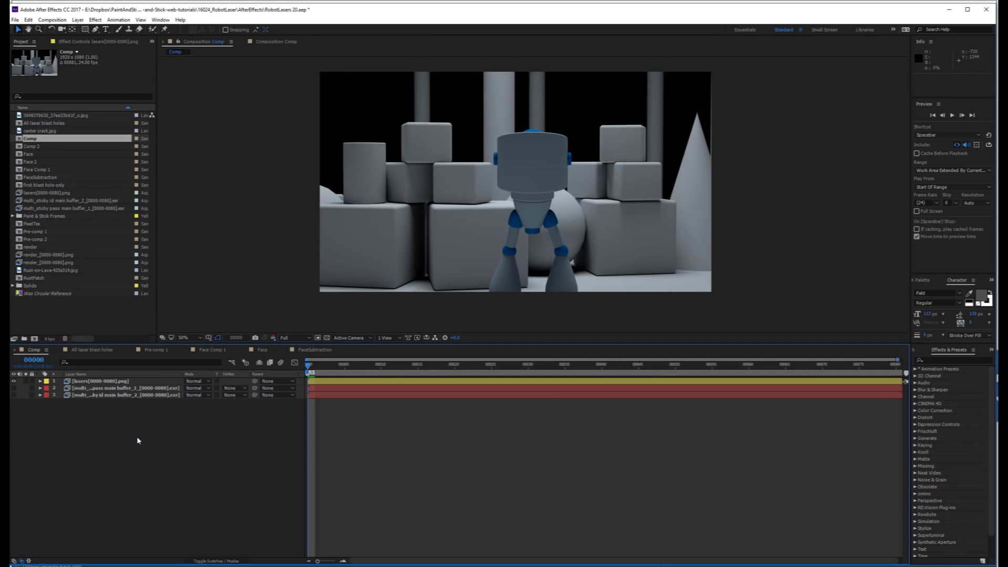
- Create a new 256×256 red solid layer
{"action": "left_click", "coordinate": [78, 20]}
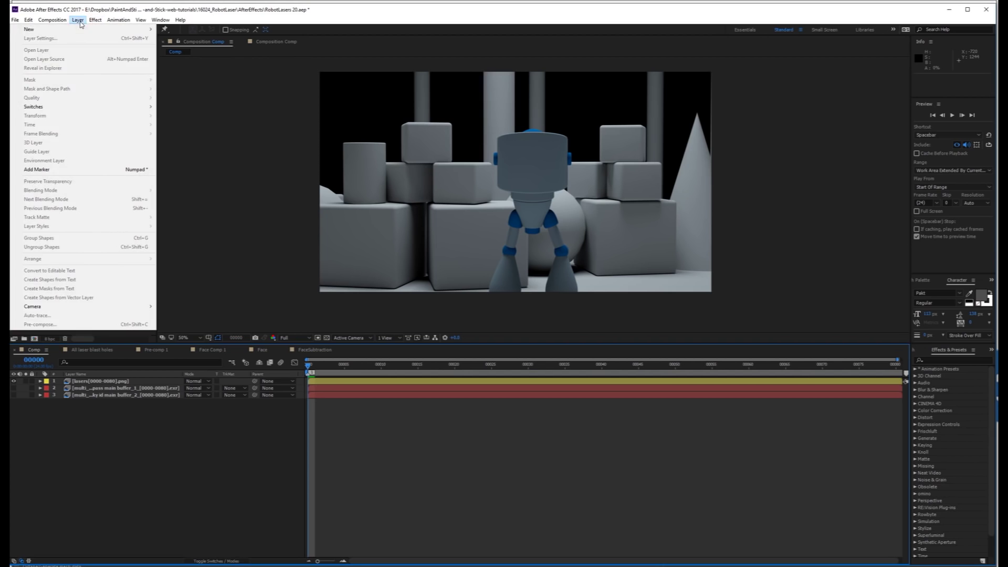
{"action": "mouse_move", "coordinate": [82, 30]}
{"action": "left_click", "coordinate": [176, 38]}
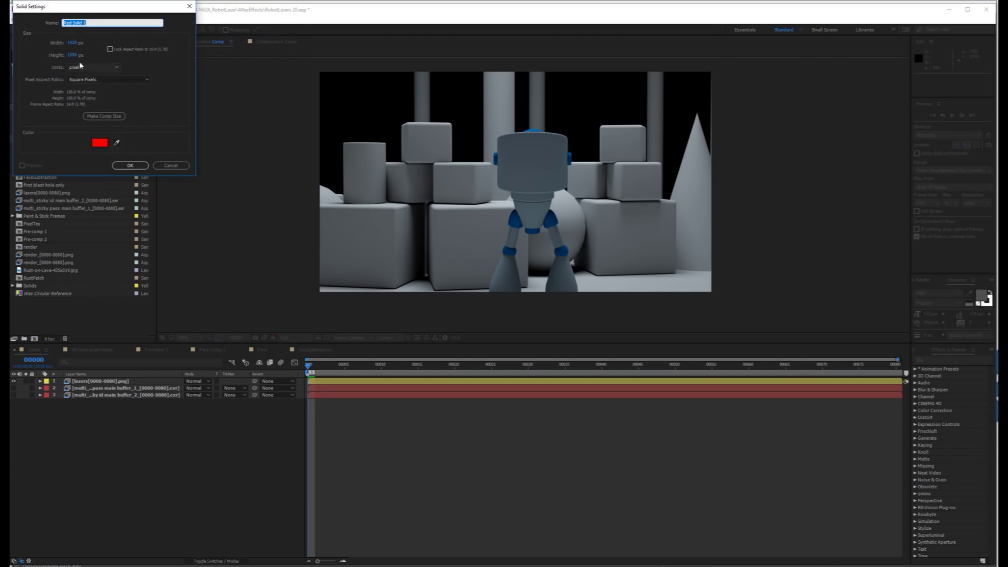
{"action": "left_click", "coordinate": [75, 43]}
{"action": "type", "text": "256"}
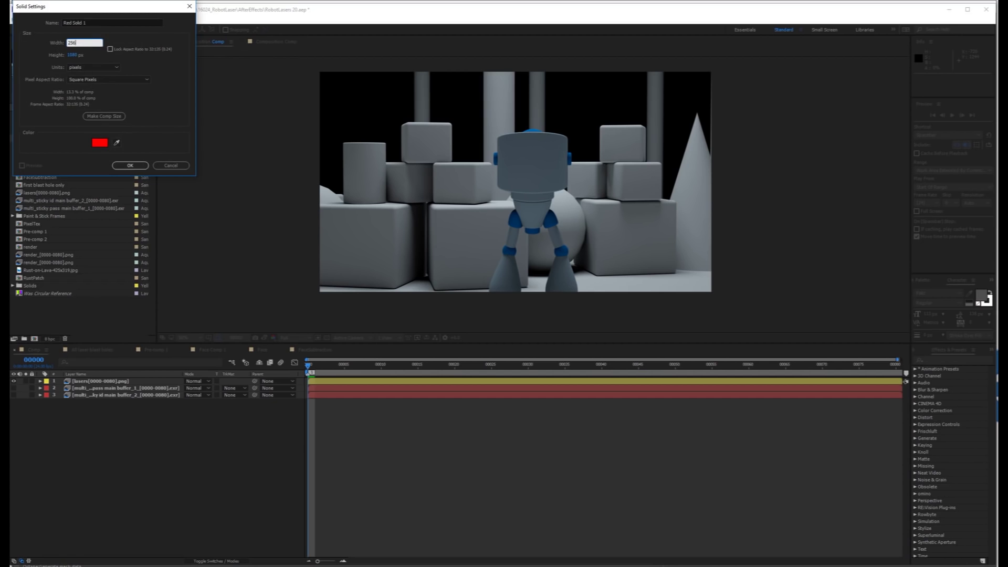
{"action": "key", "text": "Tab"}
{"action": "type", "text": "256"}
{"action": "key", "text": "Return"}
- Fill the red solid with a star mask and move the star onto the robot's head
{"action": "left_click_drag", "start_coordinate": [85, 28], "coordinate": [105, 67]}
{"action": "double_click", "coordinate": [85, 29]}
{"action": "key", "text": "super"}
{"action": "key", "text": "Escape"}
{"action": "left_click", "coordinate": [141, 385]}
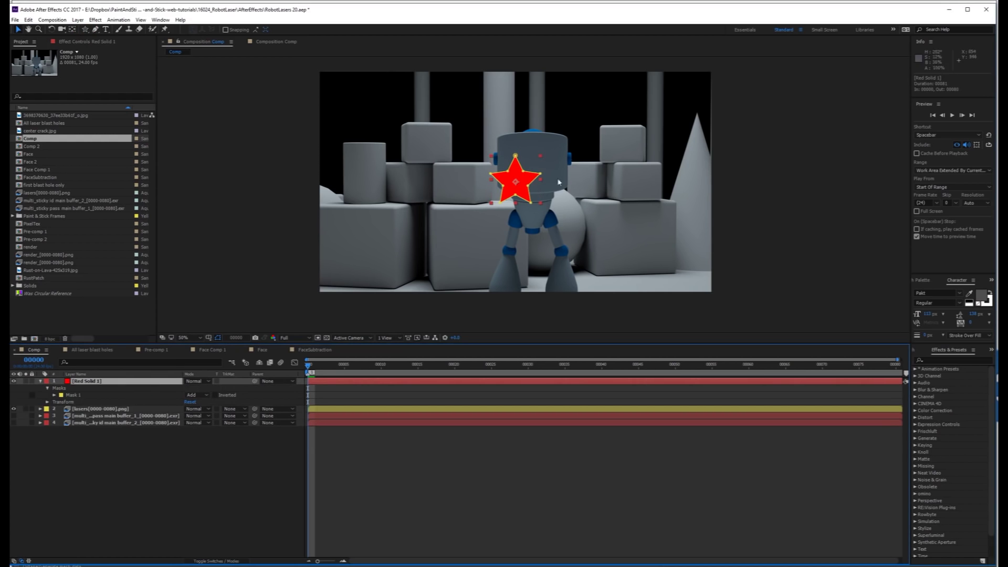
{"action": "left_click_drag", "start_coordinate": [516, 190], "coordinate": [529, 163]}
- Add a time*500 rotation expression to the star and preview the spin
{"action": "key", "text": "r"}
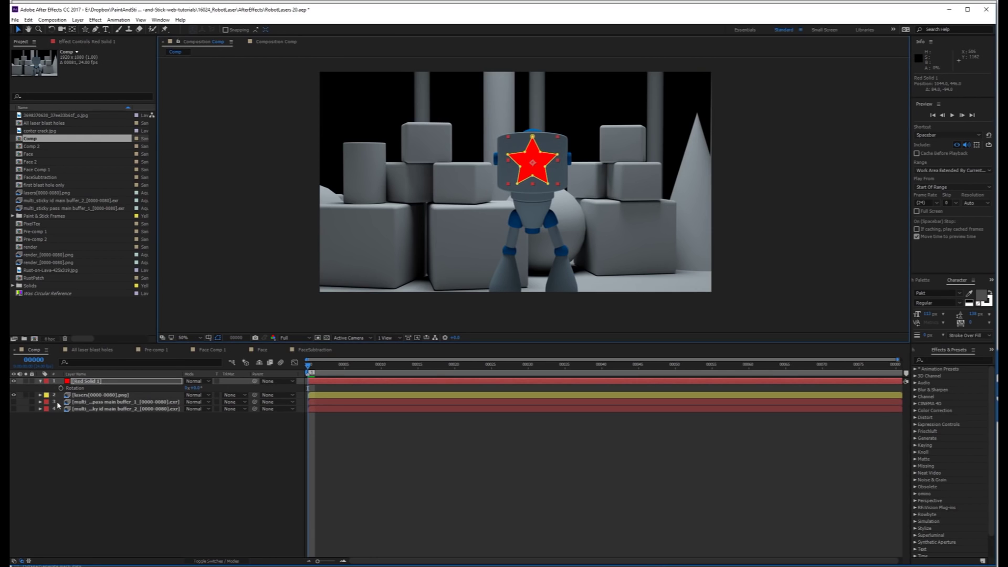
{"action": "left_click", "coordinate": [61, 388], "text": "alt"}
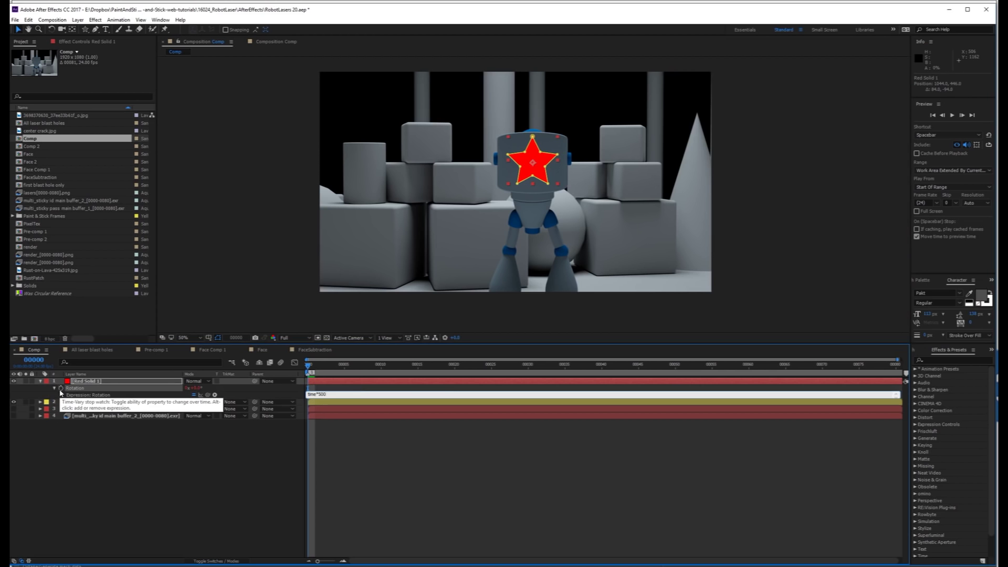
{"action": "left_click", "coordinate": [99, 455]}
{"action": "key", "text": "space"}
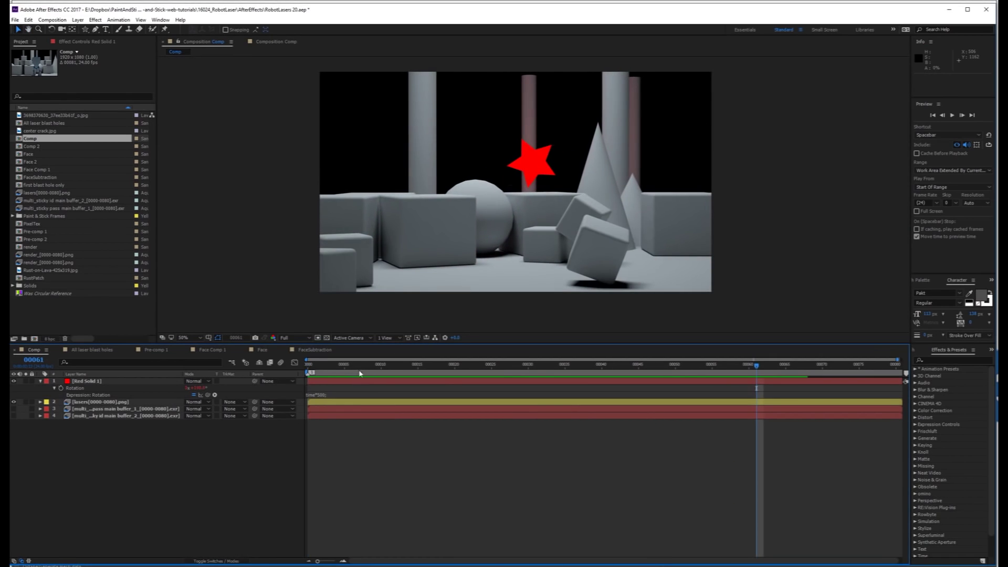
{"action": "key", "text": "space"}
- Change the rotation expression to time*200 and preview the slower spin
{"action": "left_click", "coordinate": [317, 395]}
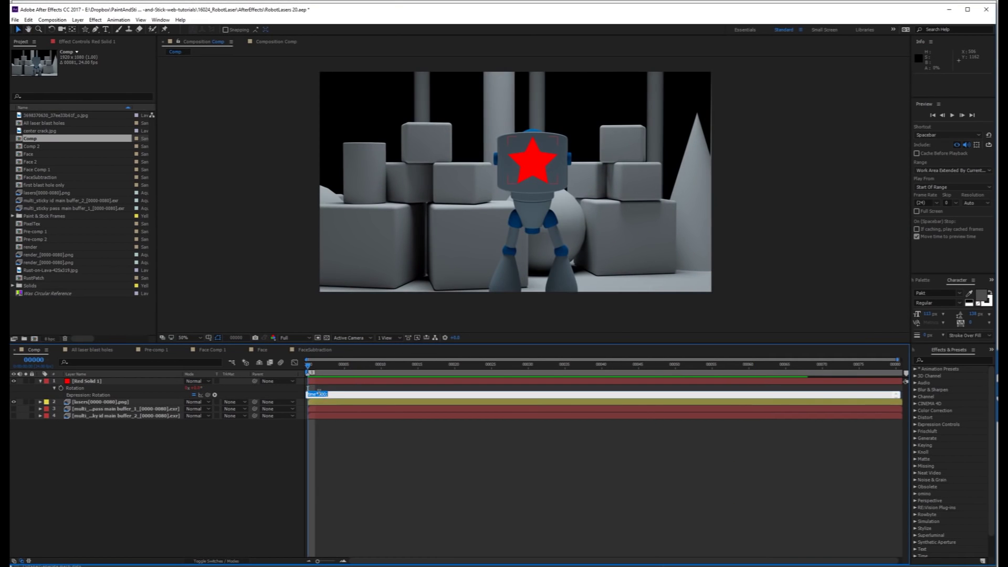
{"action": "left_click", "coordinate": [319, 394]}
{"action": "key", "text": "BackSpace"}
{"action": "type", "text": "2"}
{"action": "left_click", "coordinate": [152, 460]}
{"action": "key", "text": "space"}
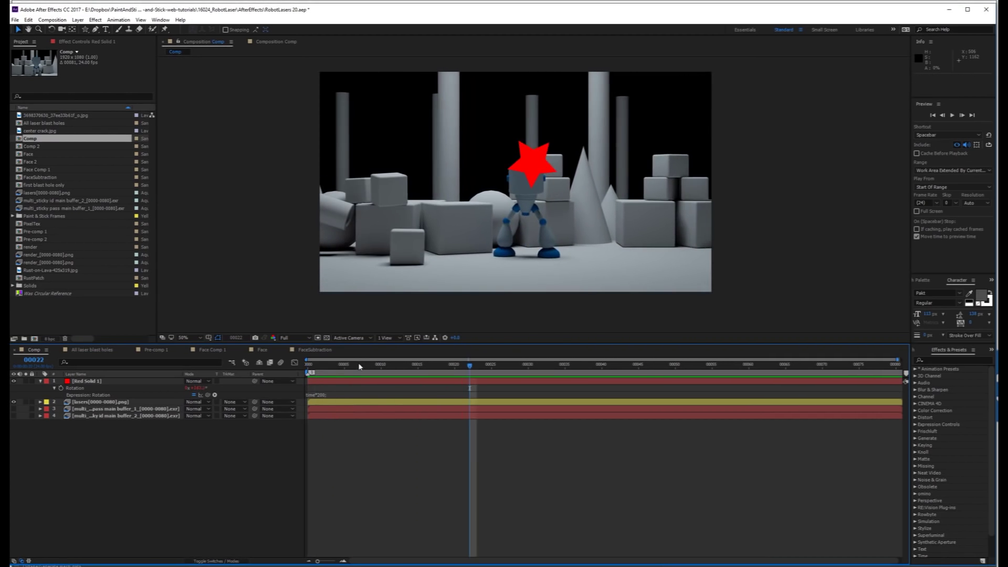
{"action": "key", "text": "space"}
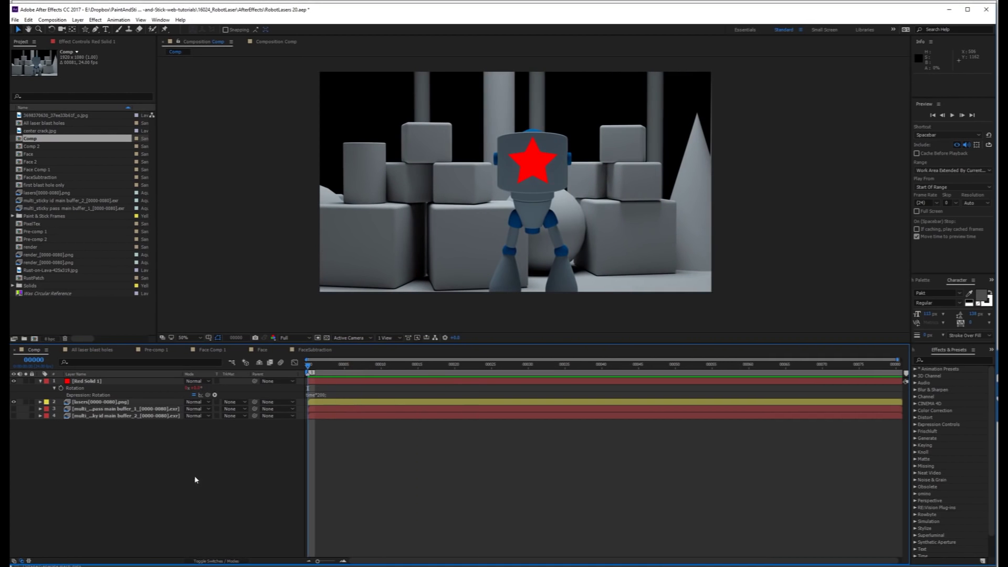
{"action": "left_click", "coordinate": [118, 383]}
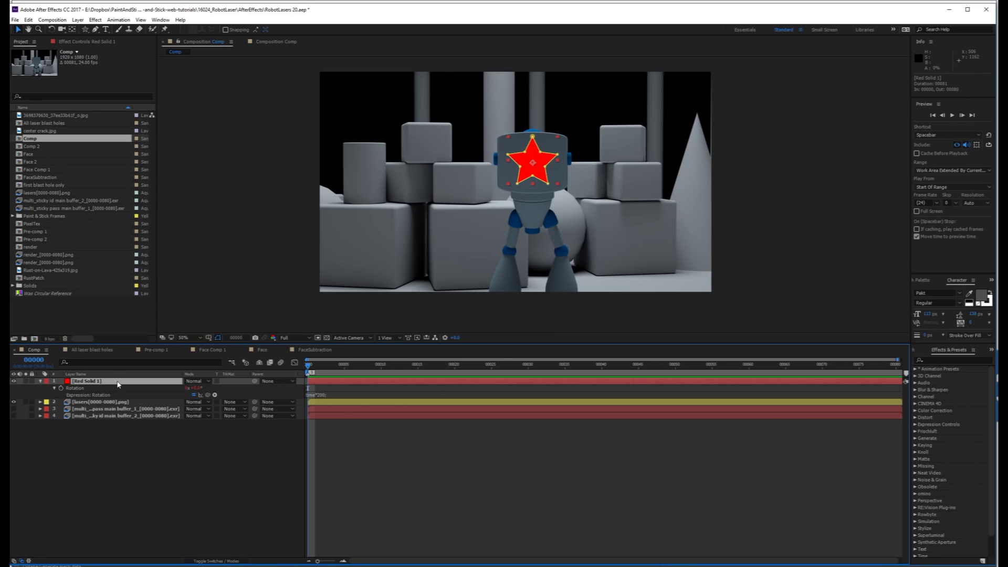
- Pre-compose Red Solid 1, moving all attributes, into a new composition named 'stick comp'
{"action": "key", "text": "ctrl+shift+c"}
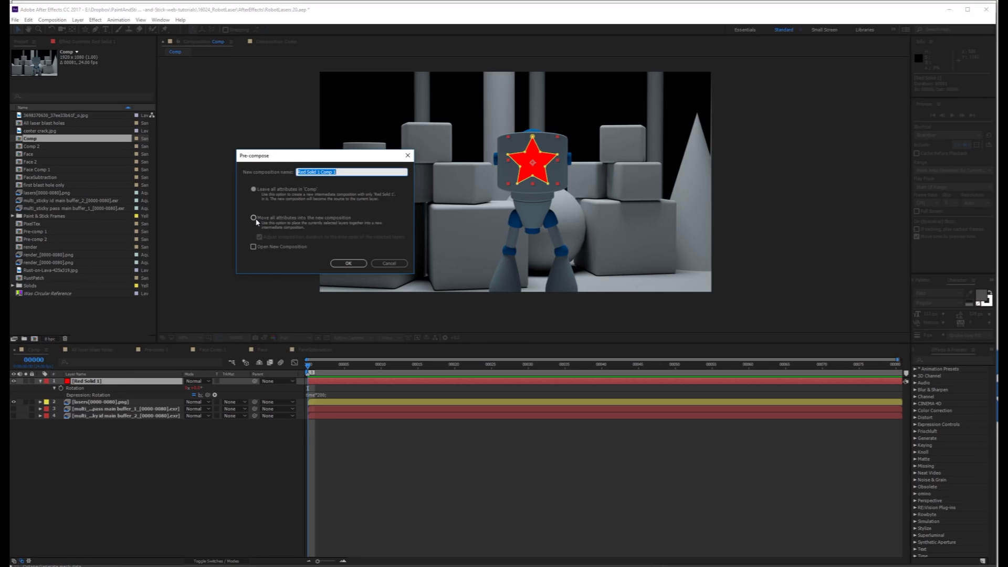
{"action": "left_click", "coordinate": [254, 217]}
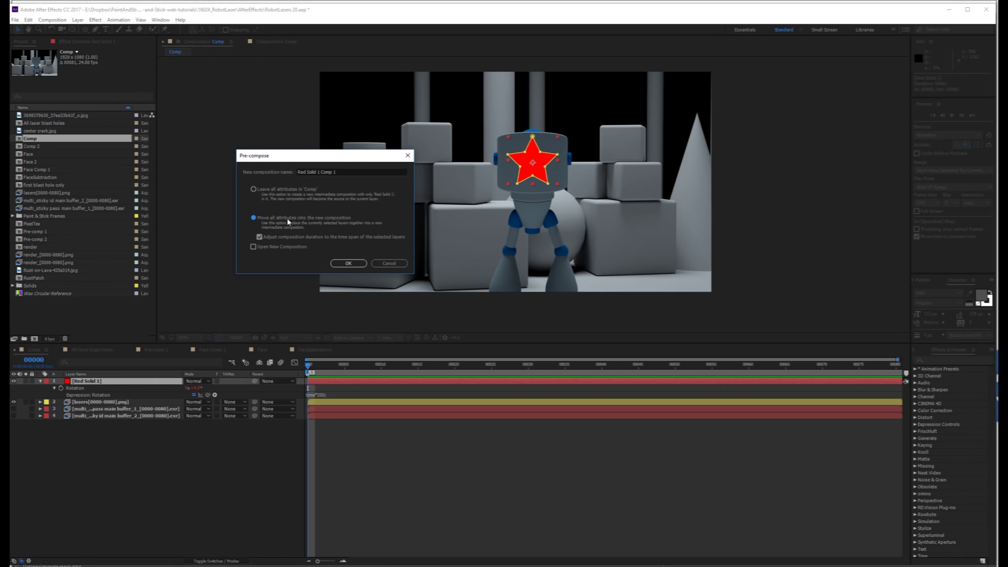
{"action": "left_click", "coordinate": [351, 172]}
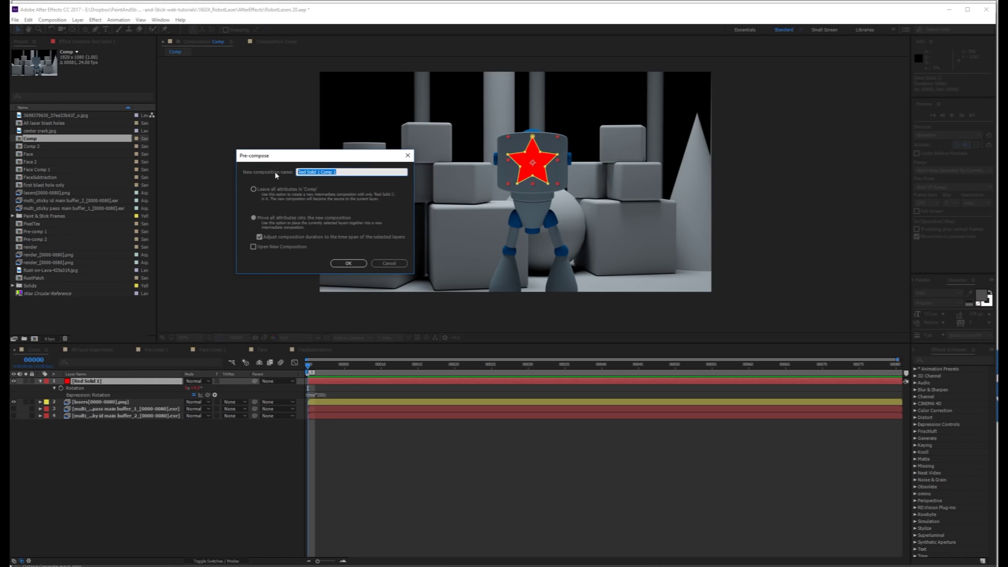
{"action": "type", "text": "stick comp"}
{"action": "left_click", "coordinate": [342, 261]}
{"action": "left_click", "coordinate": [133, 432]}
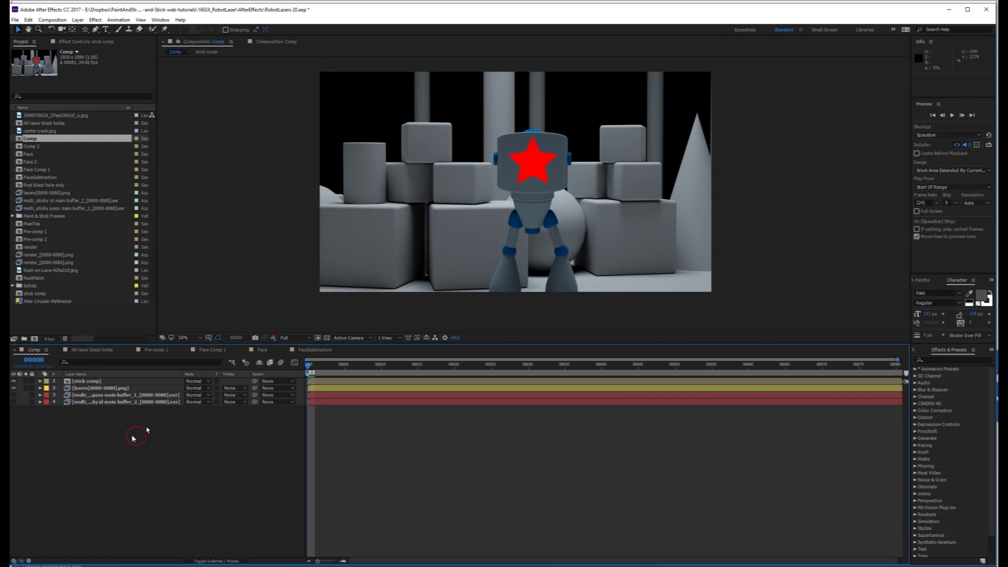
{"action": "left_click", "coordinate": [26, 381]}
{"action": "left_click", "coordinate": [550, 191]}
{"action": "left_click_drag", "start_coordinate": [509, 214], "coordinate": [553, 184]}
{"action": "key", "text": "ctrl+Home"}
{"action": "double_click", "coordinate": [117, 382]}
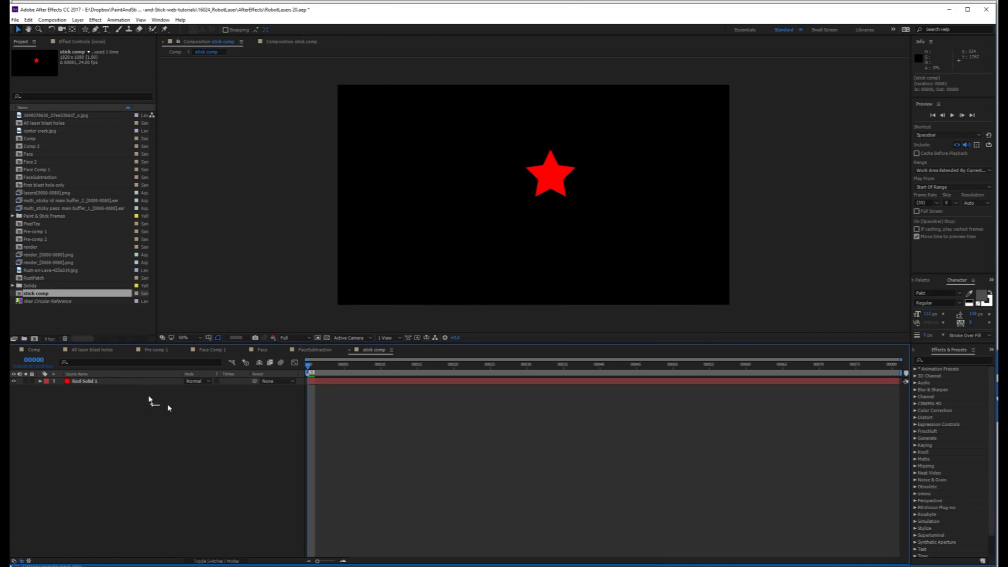
{"action": "key", "text": "Tab"}
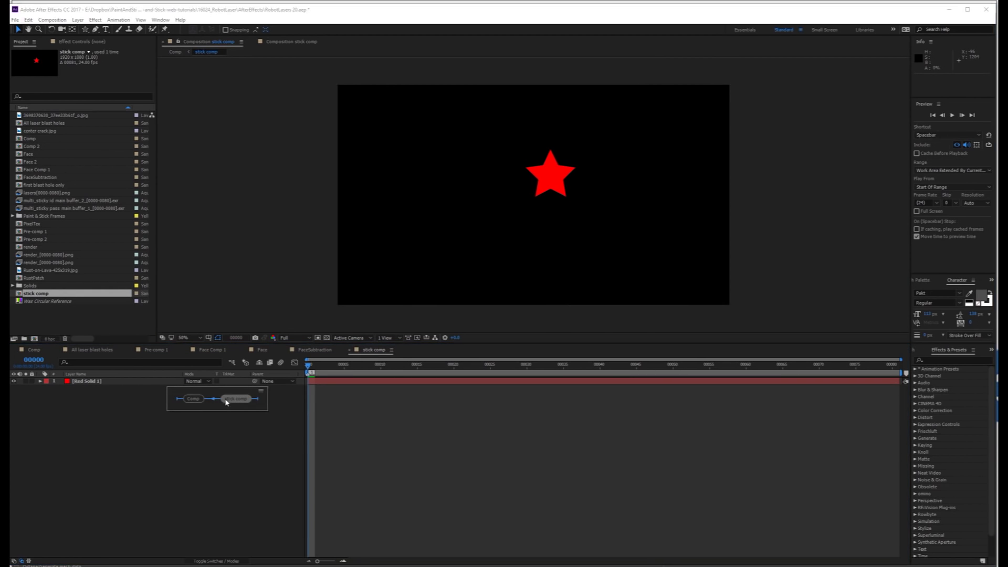
{"action": "left_click", "coordinate": [193, 399]}
{"action": "left_click", "coordinate": [196, 459]}
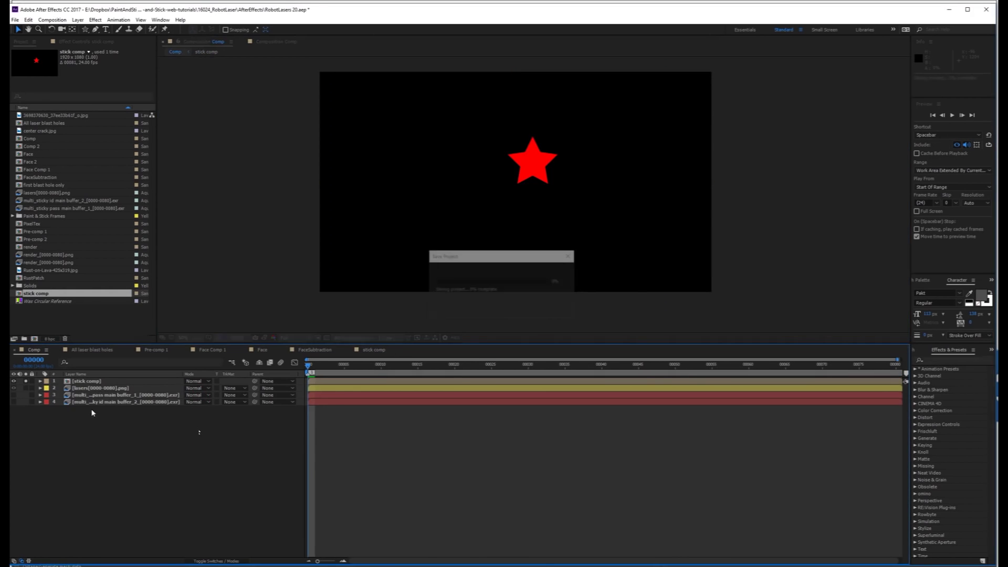
- Add a solid named 'paint and stick' and resize it to the full 1920×1080 comp size
{"action": "left_click", "coordinate": [28, 381]}
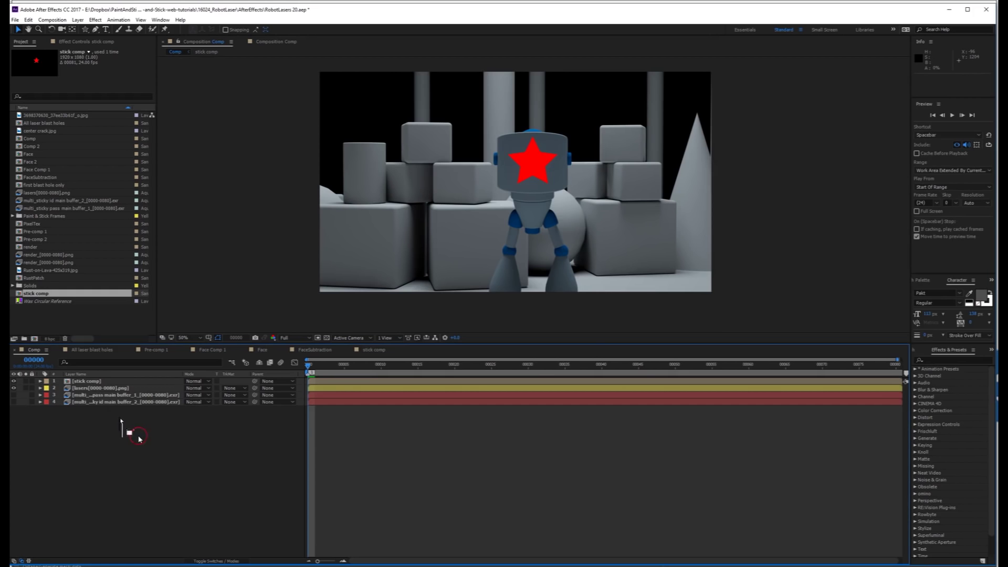
{"action": "key", "text": "ctrl+y"}
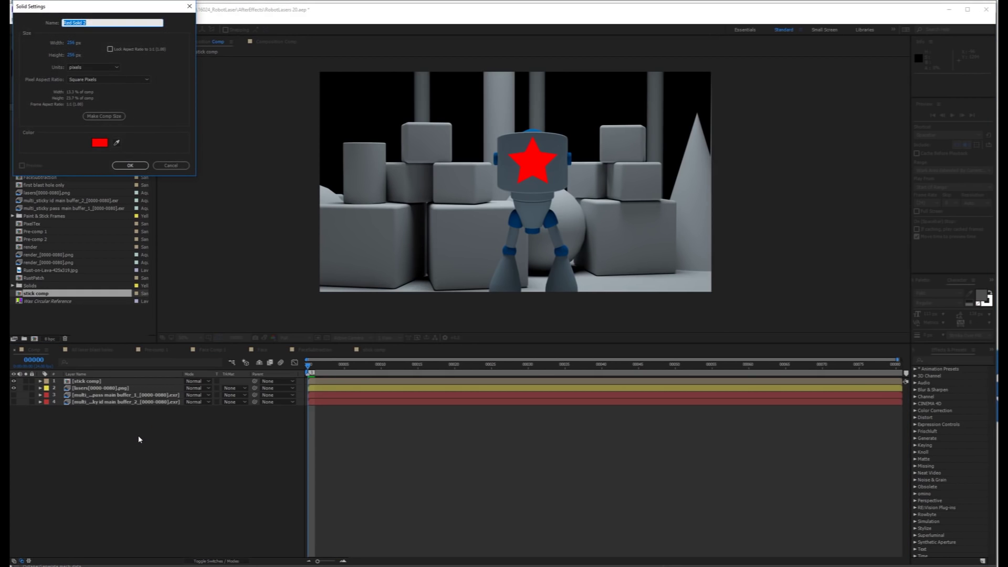
{"action": "type", "text": "paint and stick"}
{"action": "key", "text": "Return"}
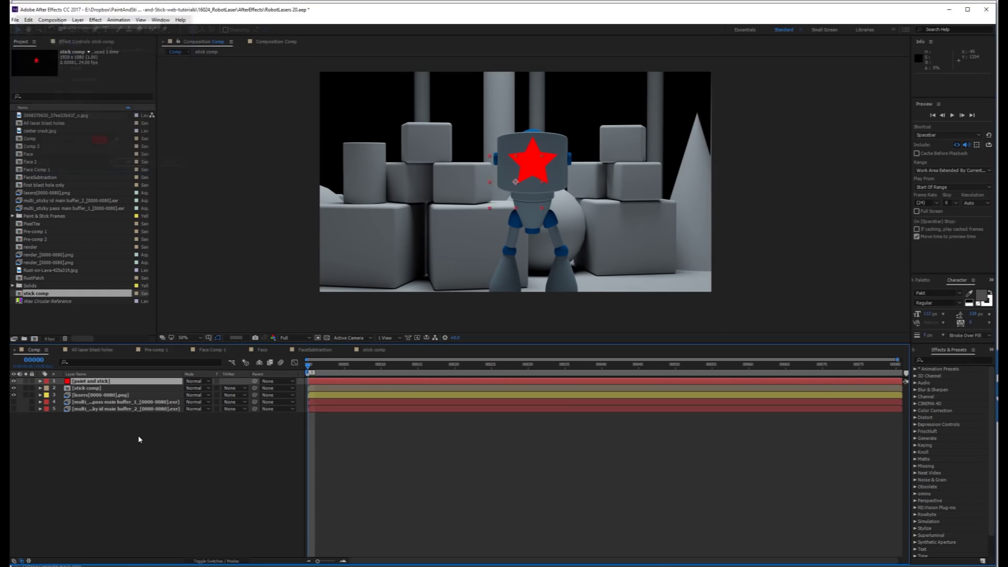
{"action": "left_click", "coordinate": [77, 19]}
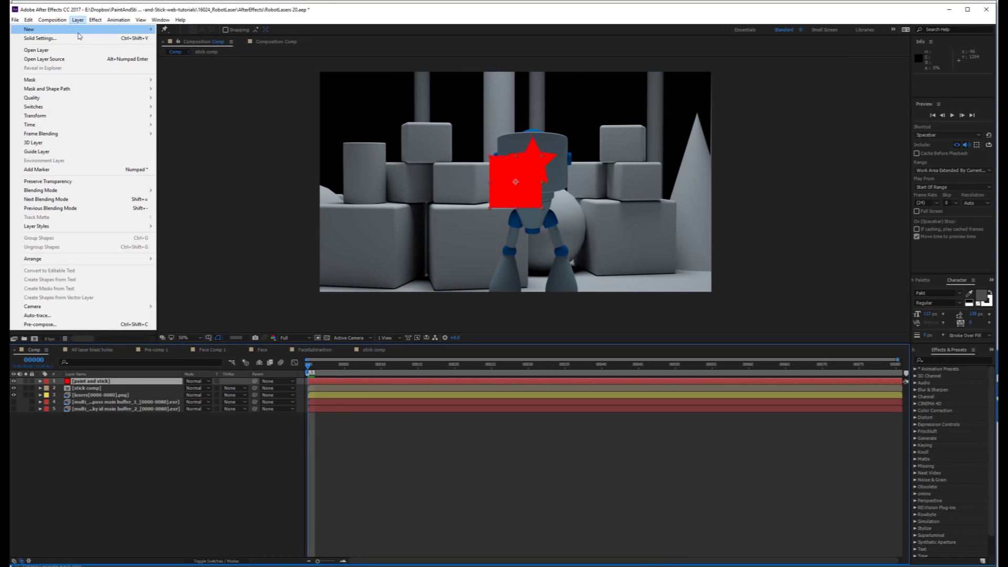
{"action": "left_click", "coordinate": [78, 35]}
{"action": "left_click", "coordinate": [100, 117]}
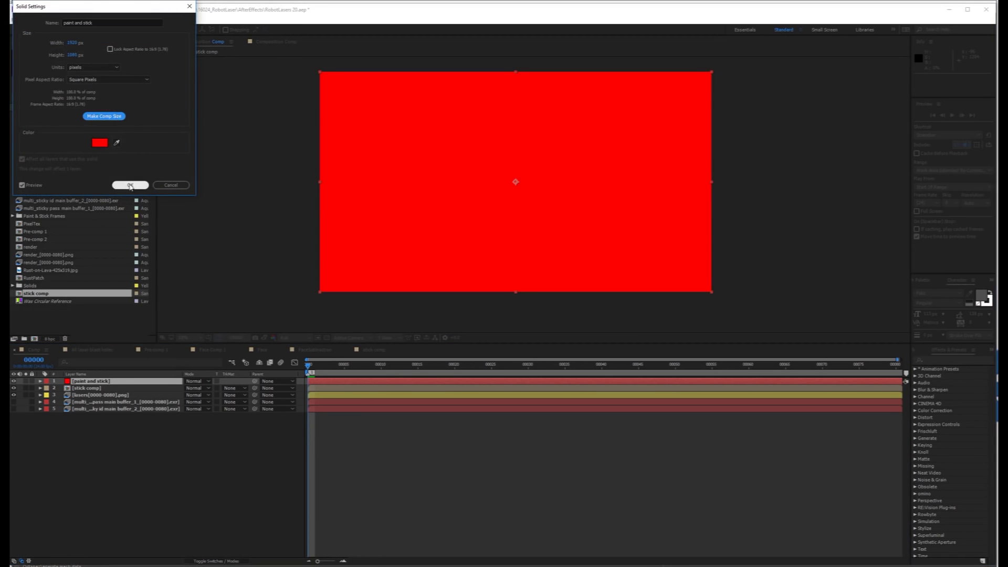
{"action": "left_click", "coordinate": [130, 184]}
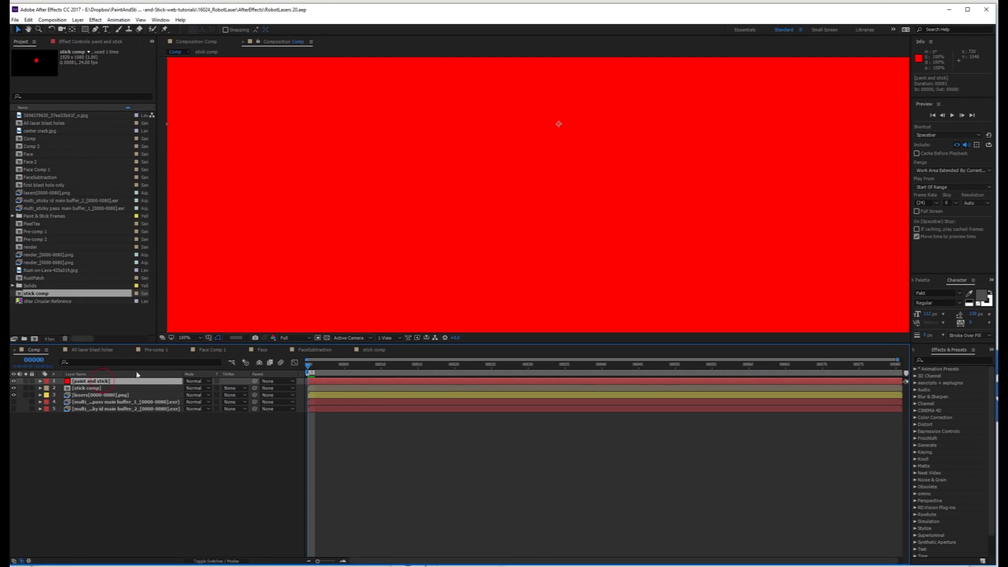
- Apply the Paint & Stick effect to the paint and stick solid
{"action": "left_click", "coordinate": [95, 19]}
{"action": "mouse_move", "coordinate": [97, 67]}
{"action": "left_click", "coordinate": [153, 67]}
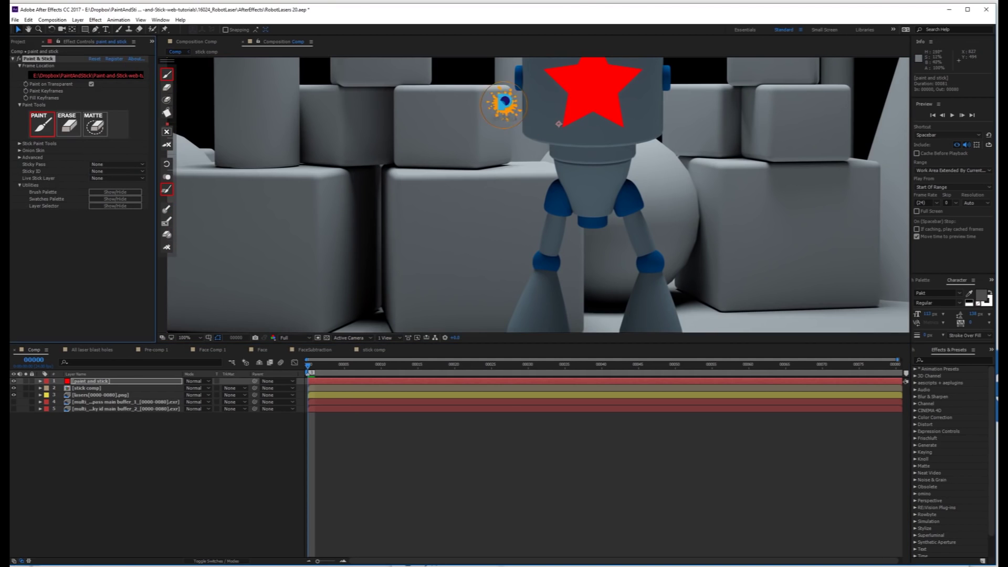
{"action": "scroll", "coordinate": [468, 139], "scroll_direction": "down", "scroll_amount": 2}
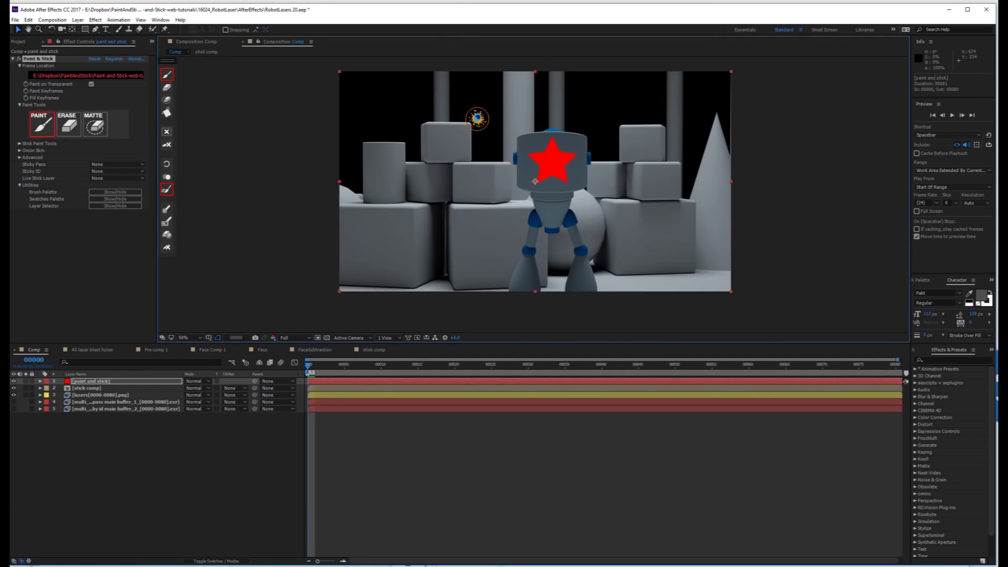
- Set Sticky Pass to multi_sticky pass, Sticky ID to multi_sticky id, Live Stick Layer to stick comp
{"action": "left_click", "coordinate": [93, 165]}
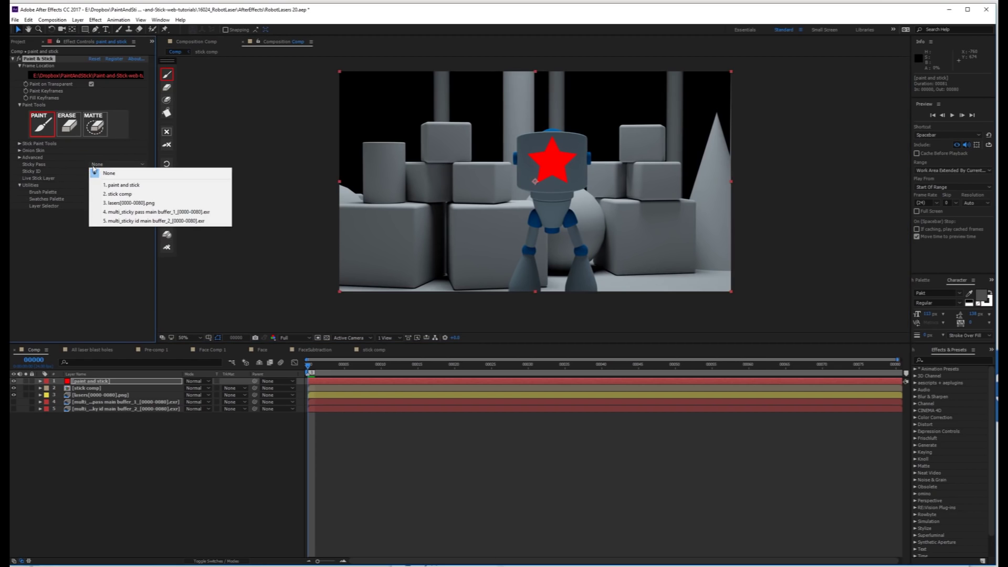
{"action": "left_click", "coordinate": [171, 212]}
{"action": "left_click", "coordinate": [96, 172]}
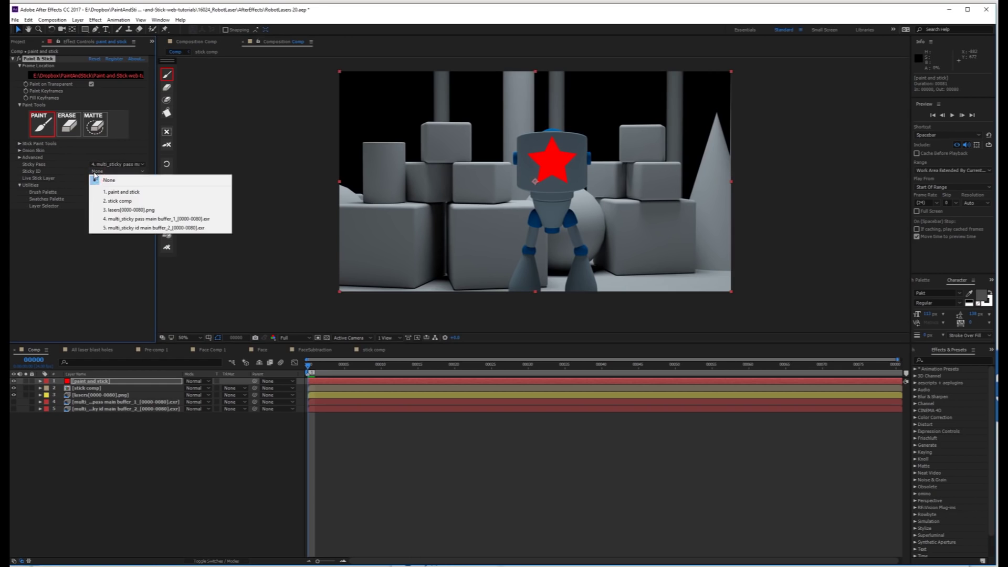
{"action": "left_click", "coordinate": [145, 227]}
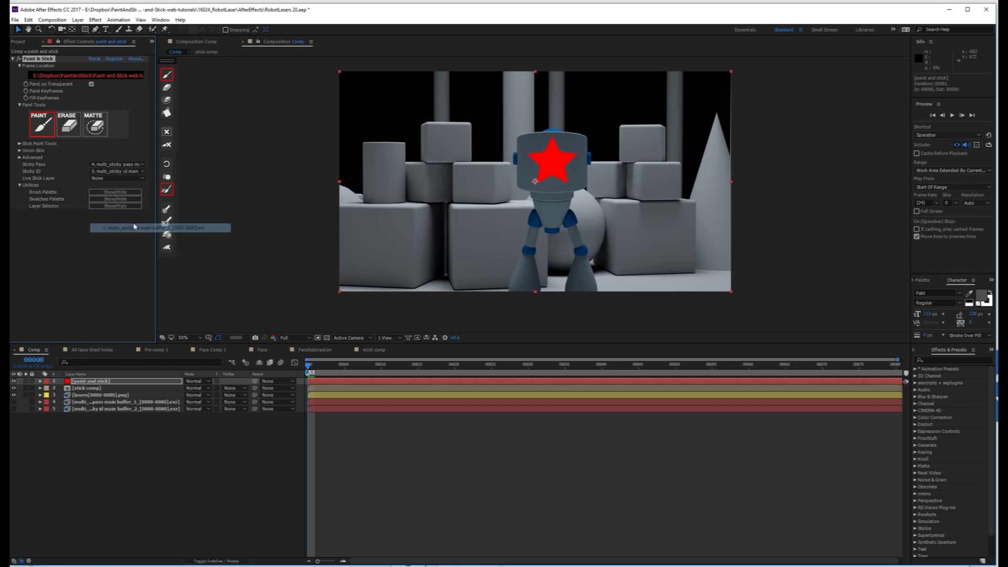
{"action": "left_click", "coordinate": [93, 179]}
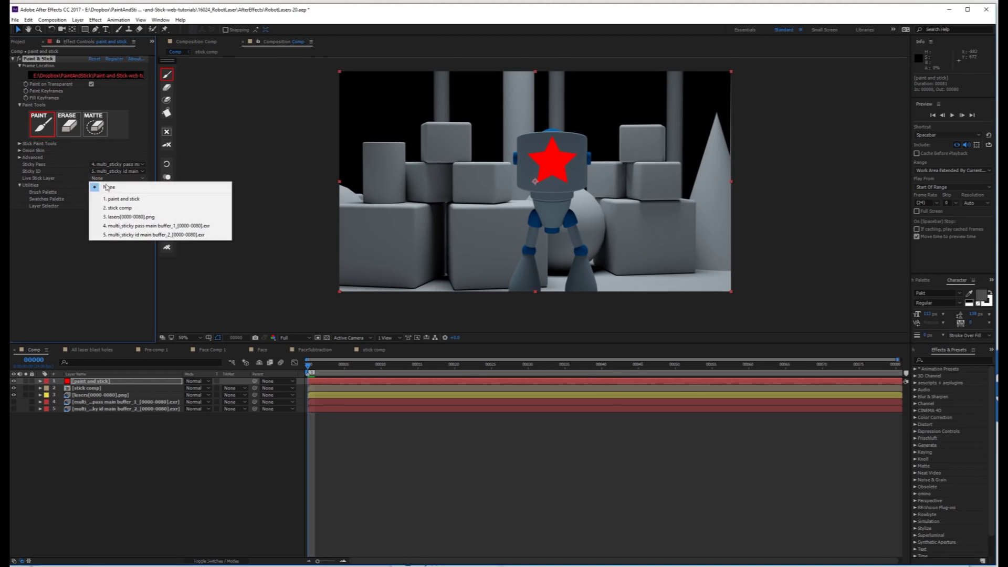
{"action": "left_click", "coordinate": [134, 209]}
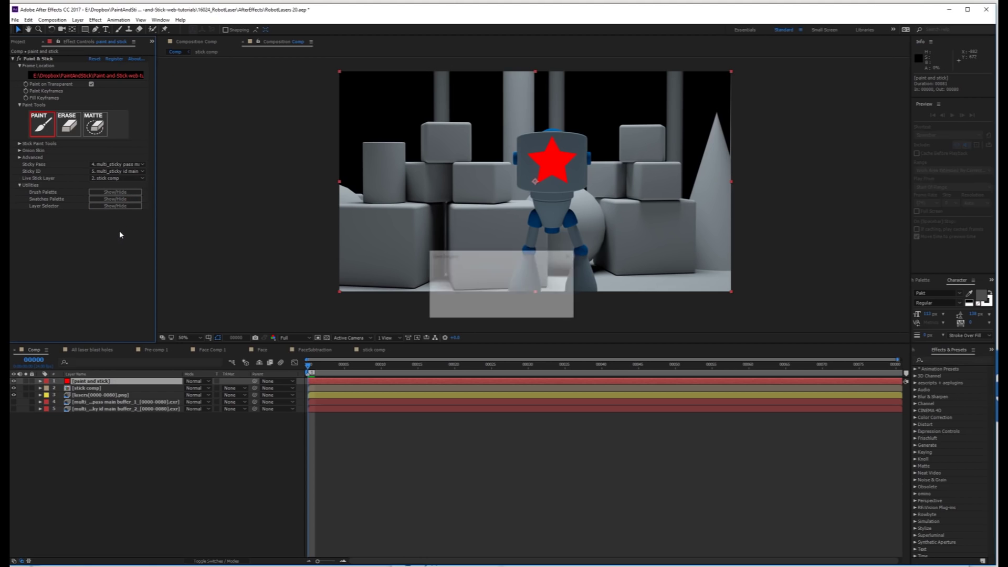
{"action": "left_click", "coordinate": [38, 58]}
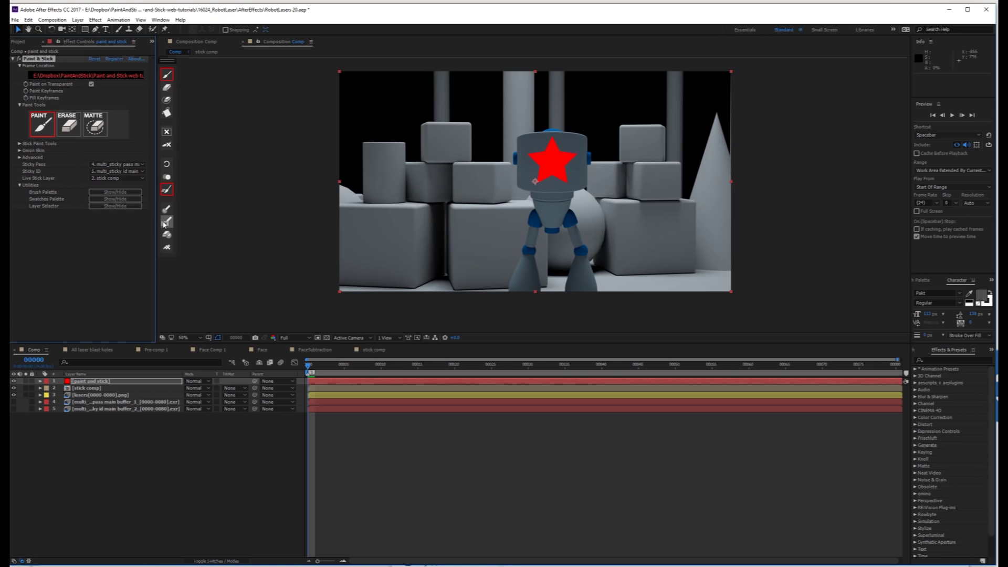
{"action": "left_click", "coordinate": [256, 441]}
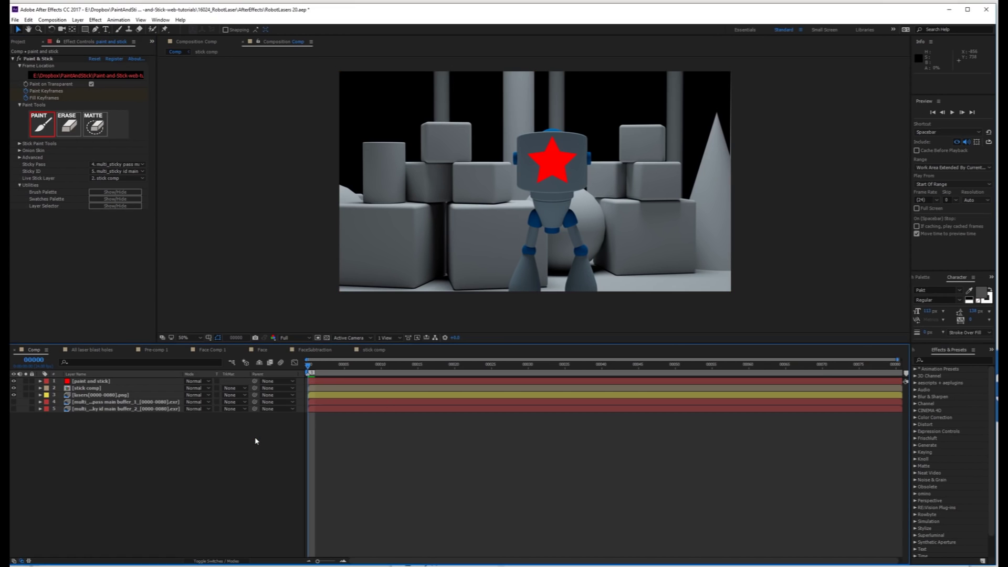
{"action": "key", "text": "space"}
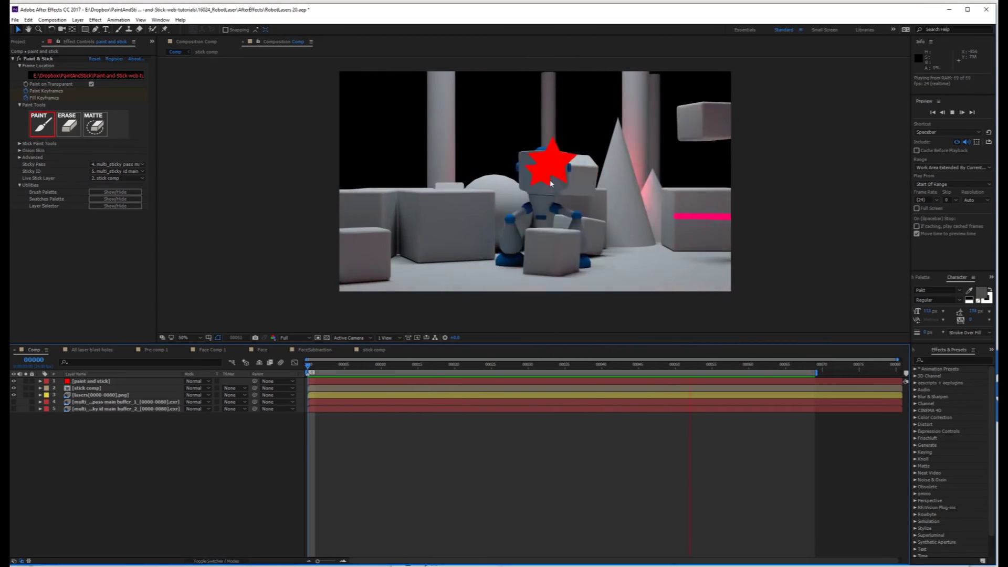
{"action": "key", "text": "space"}
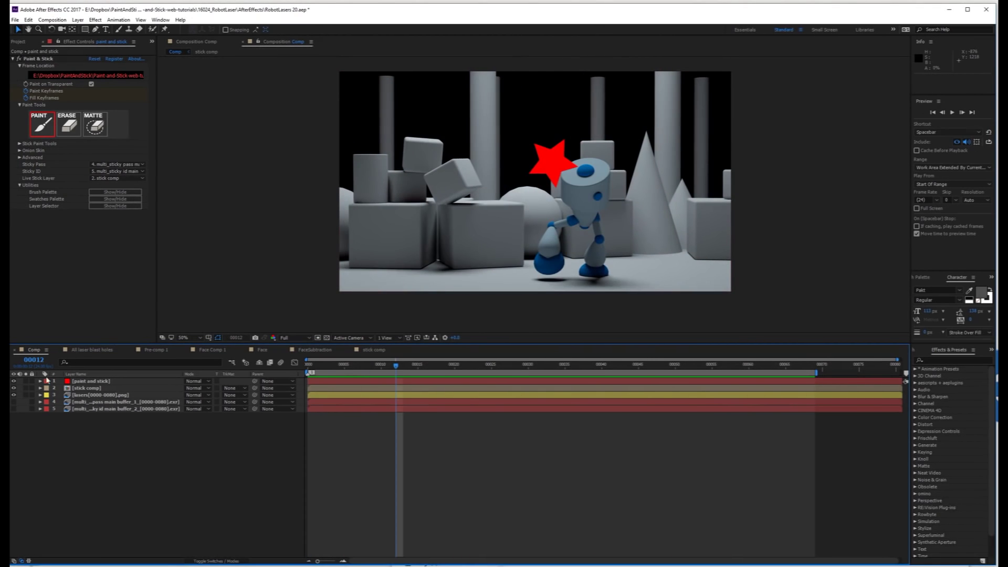
{"action": "left_click_drag", "start_coordinate": [528, 366], "coordinate": [337, 373]}
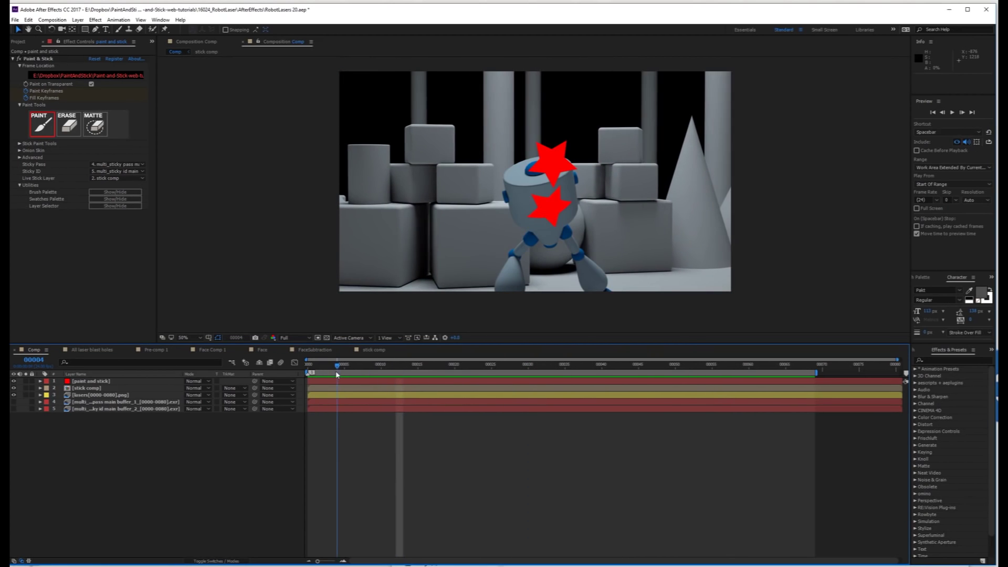
{"action": "left_click", "coordinate": [26, 381]}
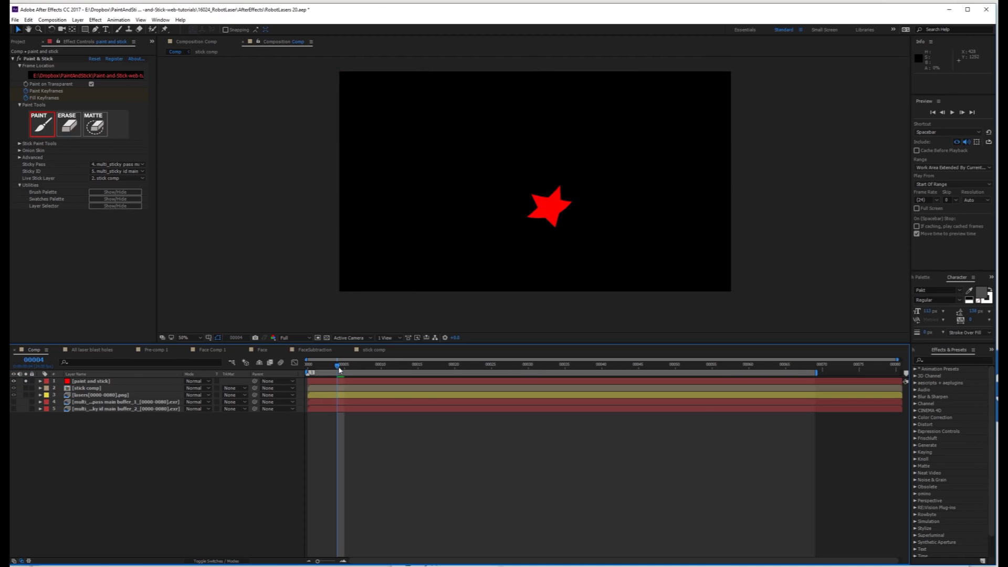
{"action": "mouse_move", "coordinate": [338, 370]}
{"action": "left_mouse_down"}
{"action": "mouse_move", "coordinate": [594, 370]}
{"action": "mouse_move", "coordinate": [346, 373]}
{"action": "left_mouse_up"}
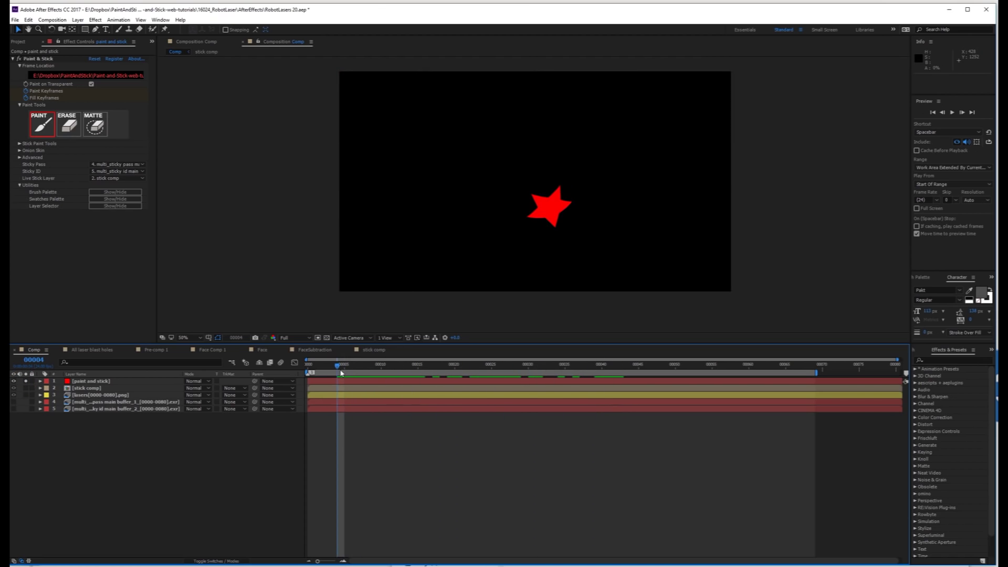
{"action": "left_click", "coordinate": [43, 381]}
{"action": "left_click", "coordinate": [25, 388]}
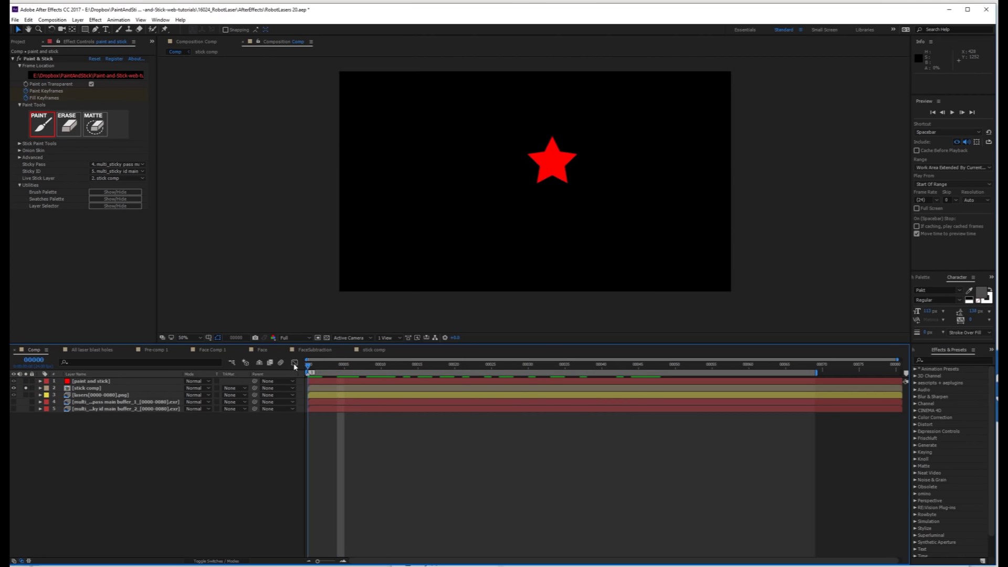
{"action": "key", "text": "space"}
{"action": "left_click", "coordinate": [26, 388]}
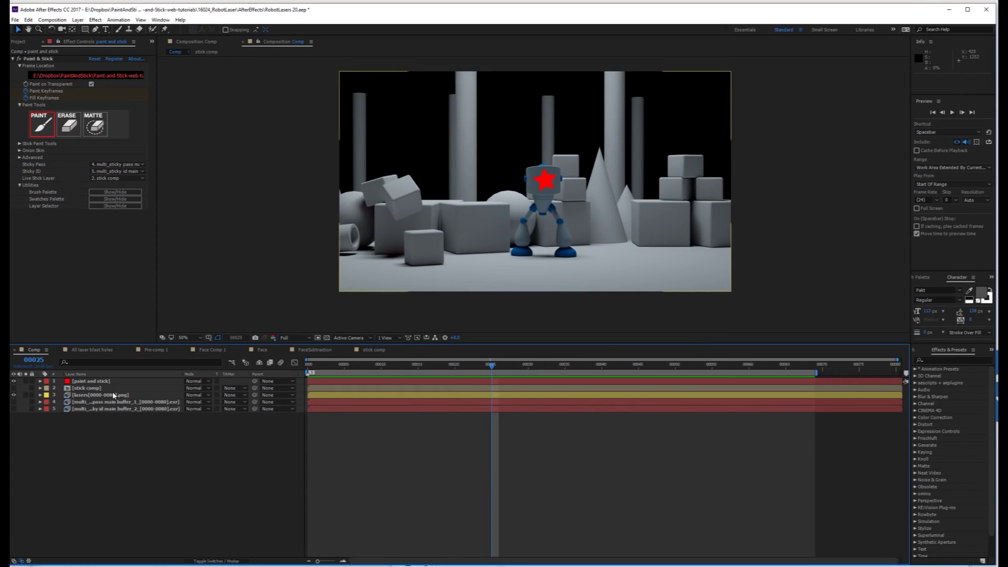
- Jump to frame 0, look inside stick comp, and return to the main Comp
{"action": "key", "text": "Home"}
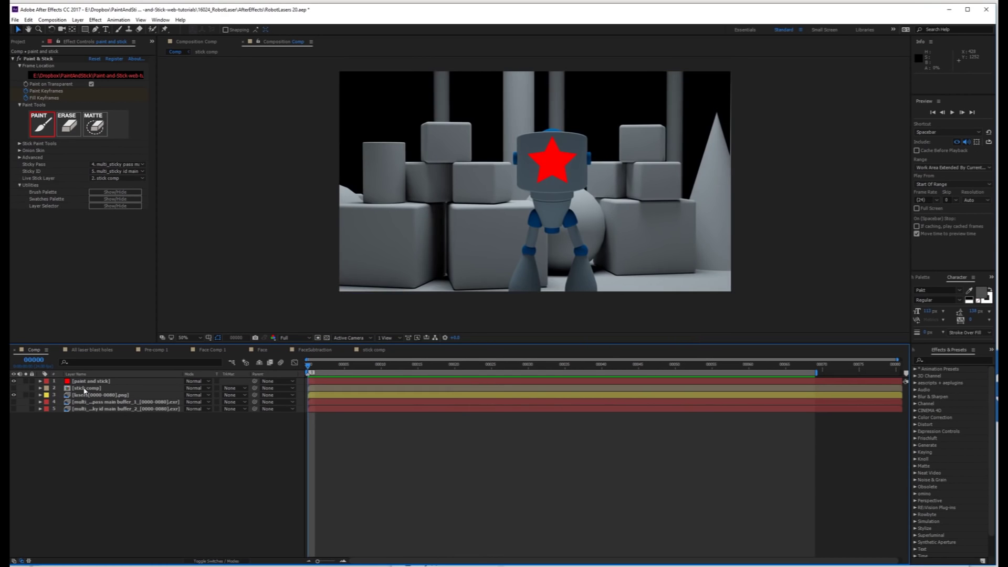
{"action": "double_click", "coordinate": [84, 388]}
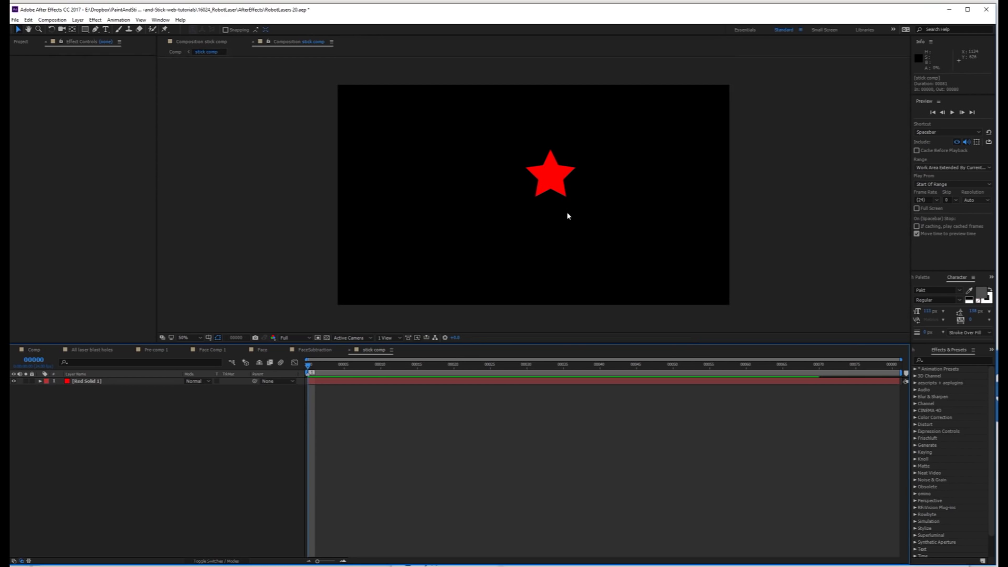
{"action": "left_click", "coordinate": [564, 191]}
{"action": "left_click", "coordinate": [558, 204]}
{"action": "key", "text": "Tab"}
{"action": "left_click", "coordinate": [369, 425]}
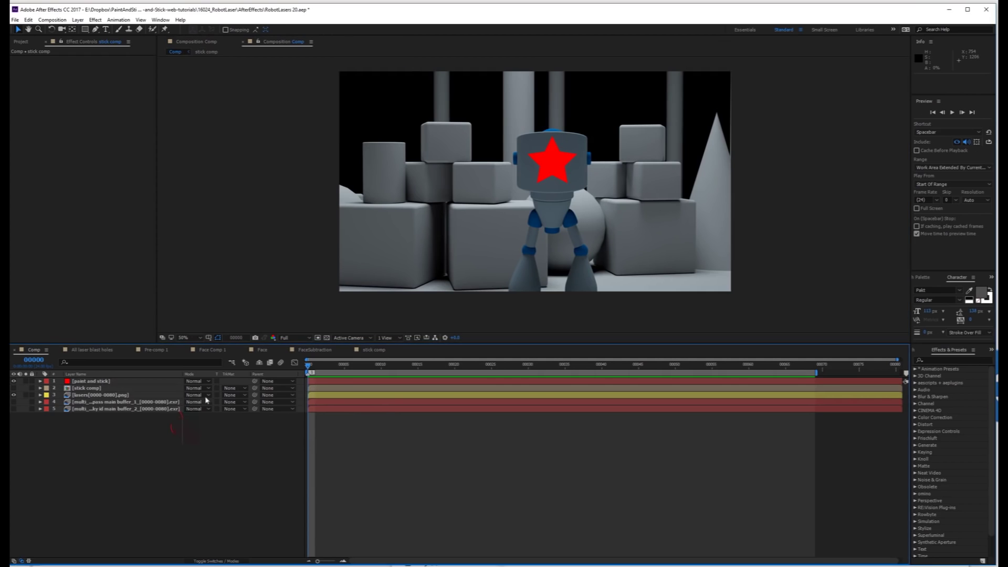
- Reveal the paint and stick layer's keyframe properties and select the lasers layer
{"action": "left_click", "coordinate": [150, 395]}
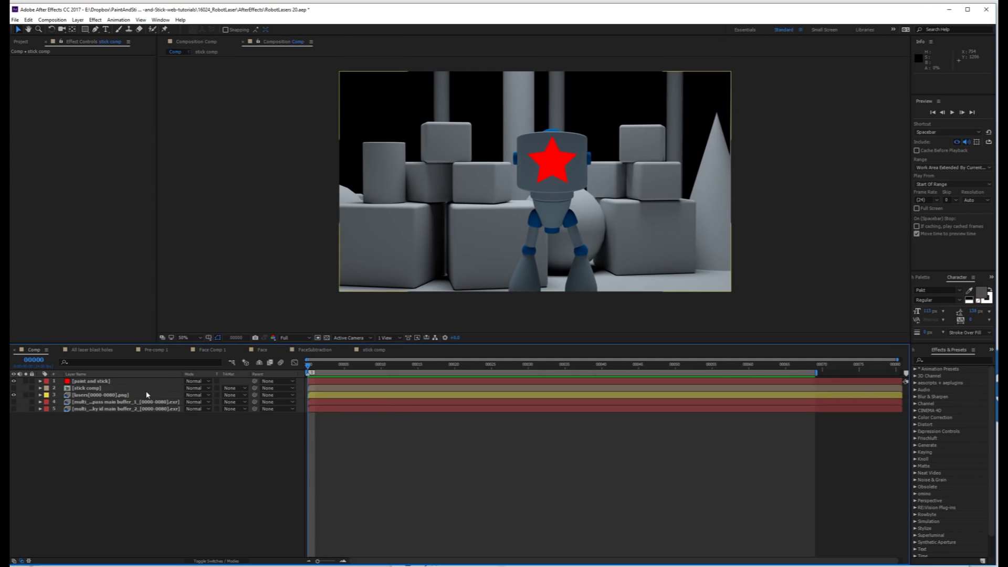
{"action": "left_click", "coordinate": [146, 392]}
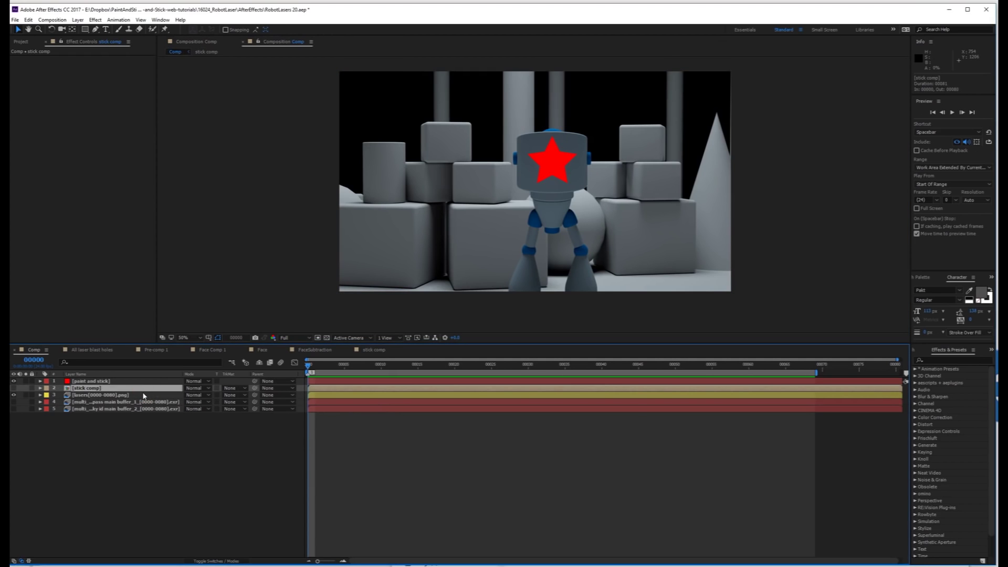
{"action": "left_click", "coordinate": [141, 382]}
{"action": "key", "text": "e"}
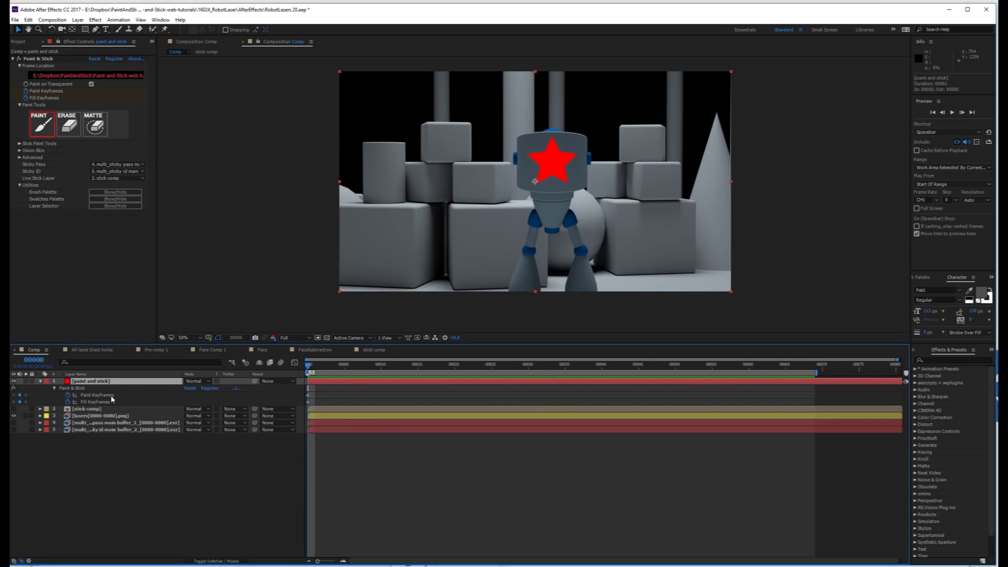
{"action": "left_click", "coordinate": [112, 416]}
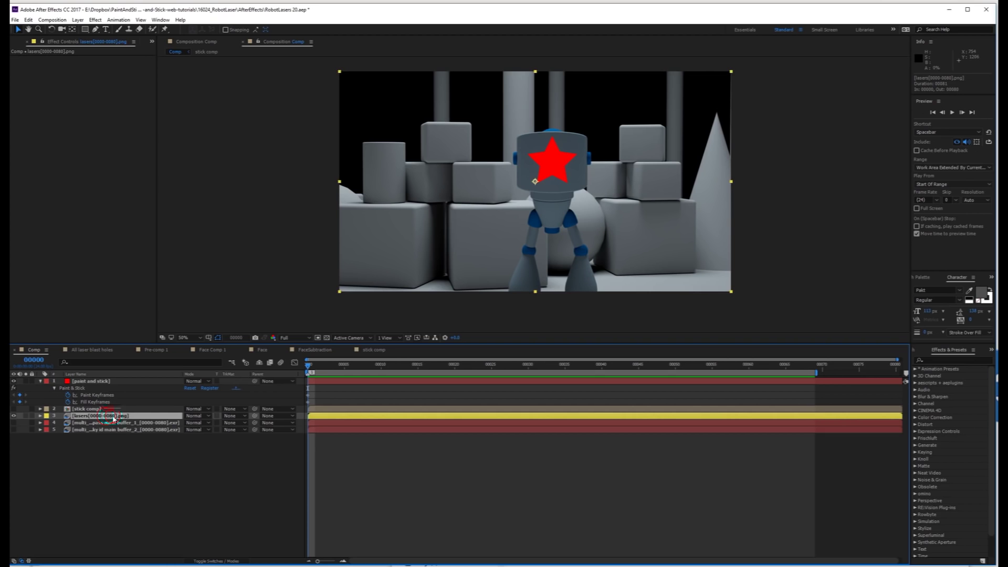
- Paste the lasers layer into stick comp, freeze it on one frame, and place it under the red star
{"action": "key", "text": "ctrl+c"}
{"action": "double_click", "coordinate": [112, 409]}
{"action": "key", "text": "ctrl+v"}
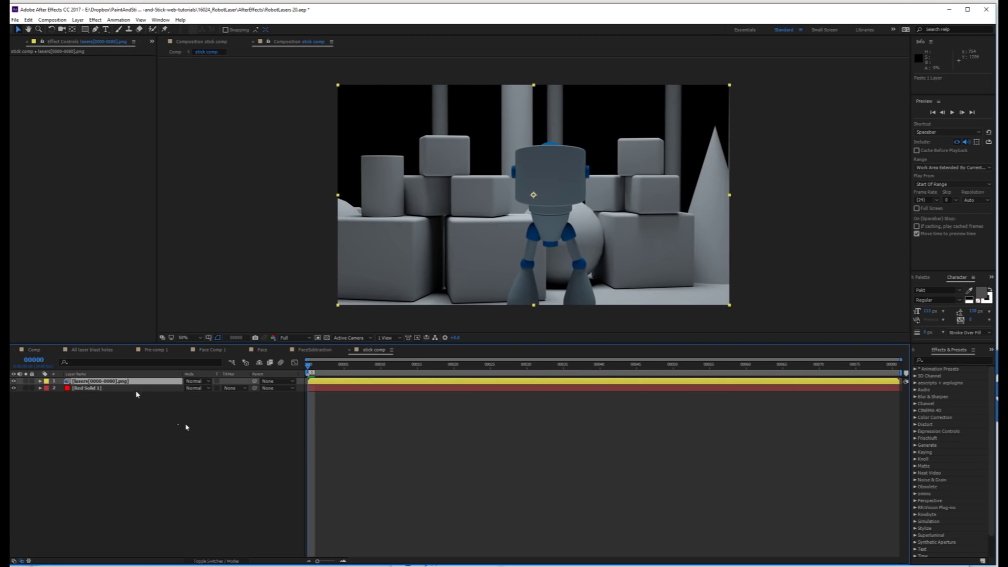
{"action": "right_click", "coordinate": [138, 383]}
{"action": "mouse_move", "coordinate": [178, 104]}
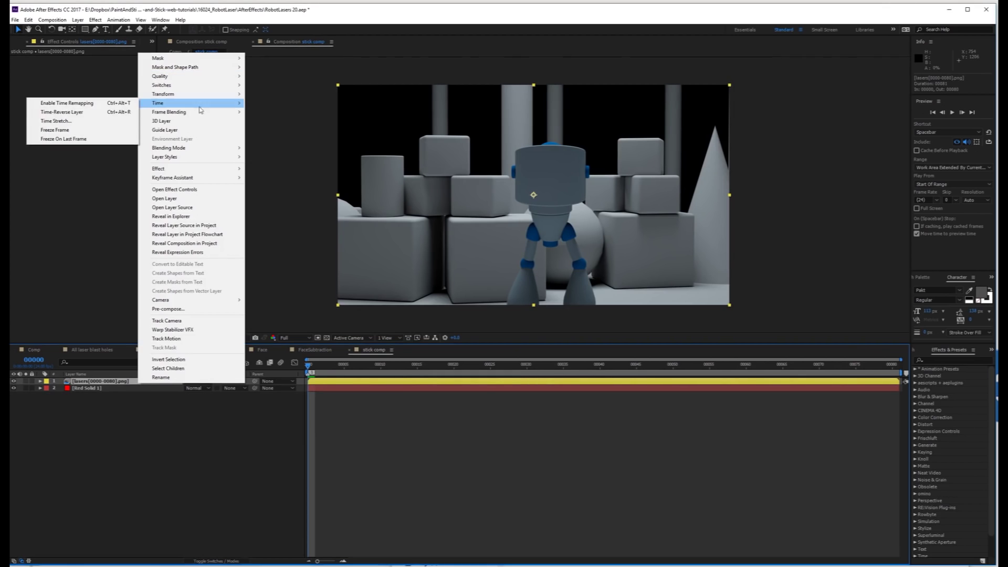
{"action": "left_click", "coordinate": [88, 130]}
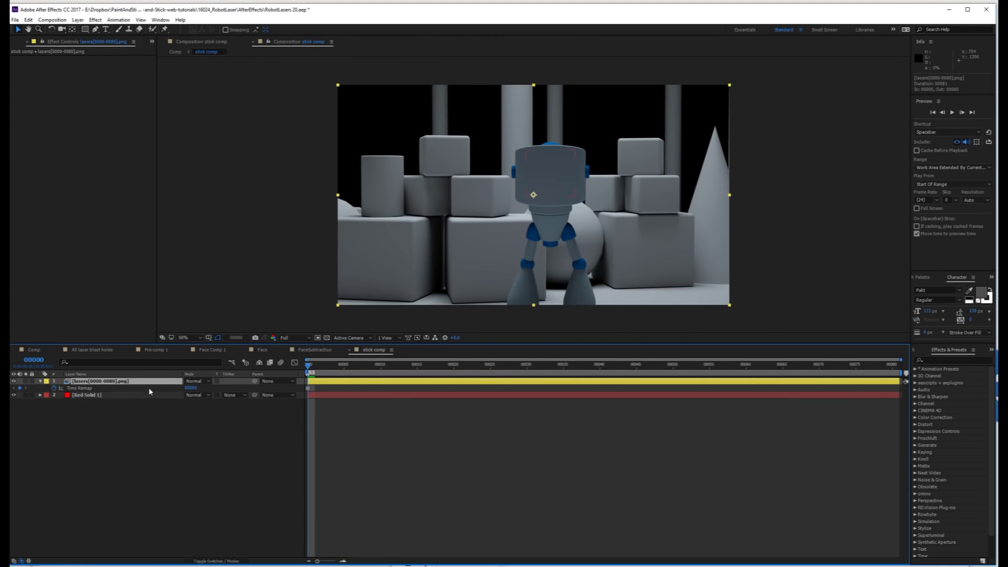
{"action": "left_click_drag", "start_coordinate": [154, 384], "coordinate": [145, 414]}
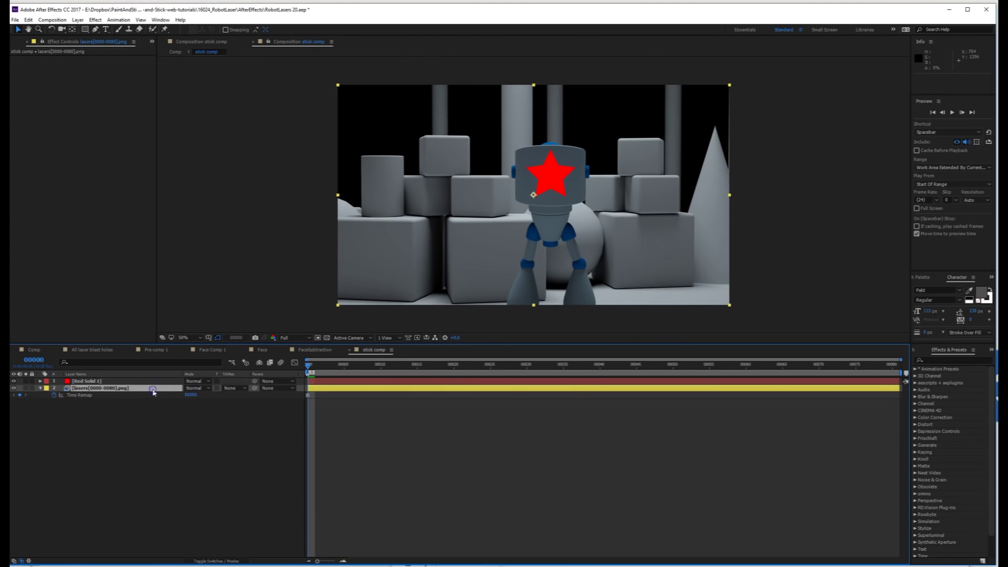
- Make the lasers copy a guide layer and preview the star's rotation in stick comp
{"action": "right_click", "coordinate": [152, 389]}
{"action": "left_click", "coordinate": [202, 138]}
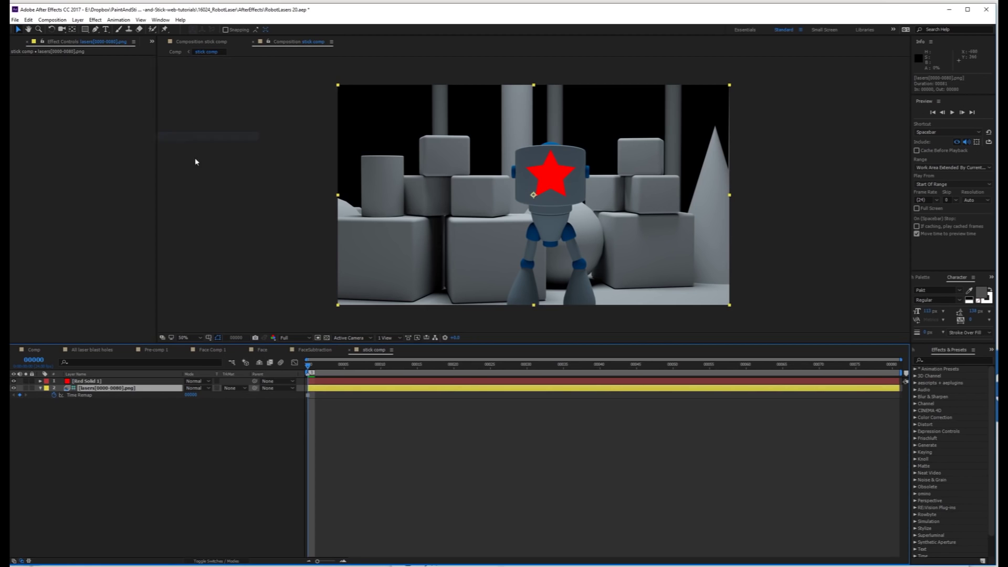
{"action": "left_click", "coordinate": [127, 397]}
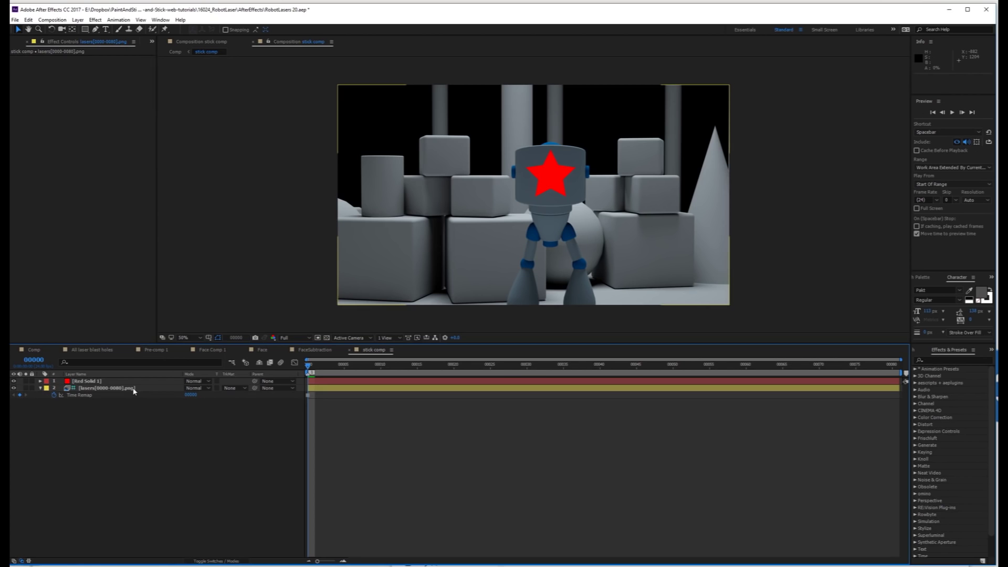
{"action": "key", "text": "space"}
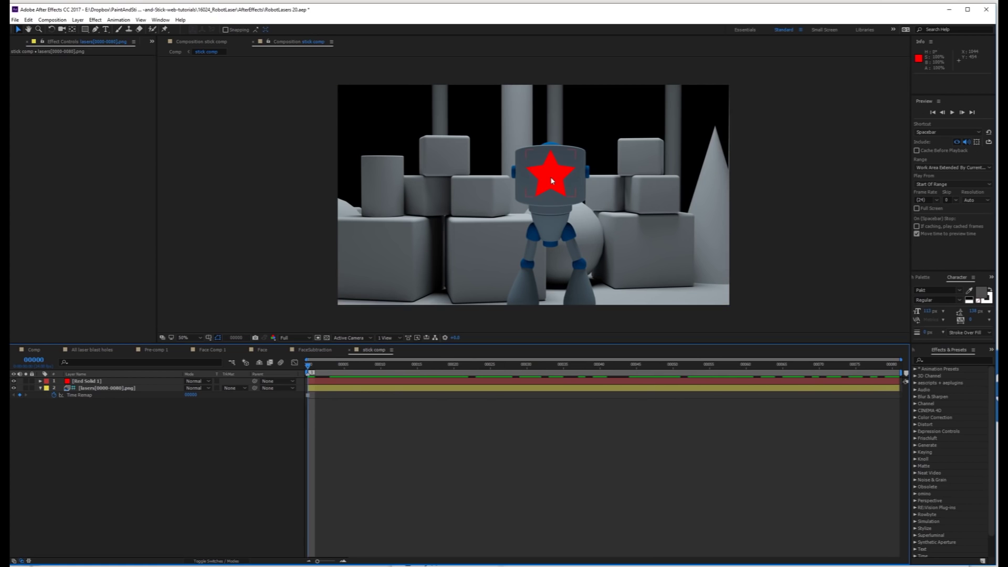
{"action": "left_click_drag", "start_coordinate": [326, 367], "coordinate": [549, 369]}
{"action": "left_click", "coordinate": [289, 414]}
{"action": "key", "text": "Tab"}
- Open stick comp and dock its viewer beside the main Comp viewer
{"action": "left_click", "coordinate": [247, 410]}
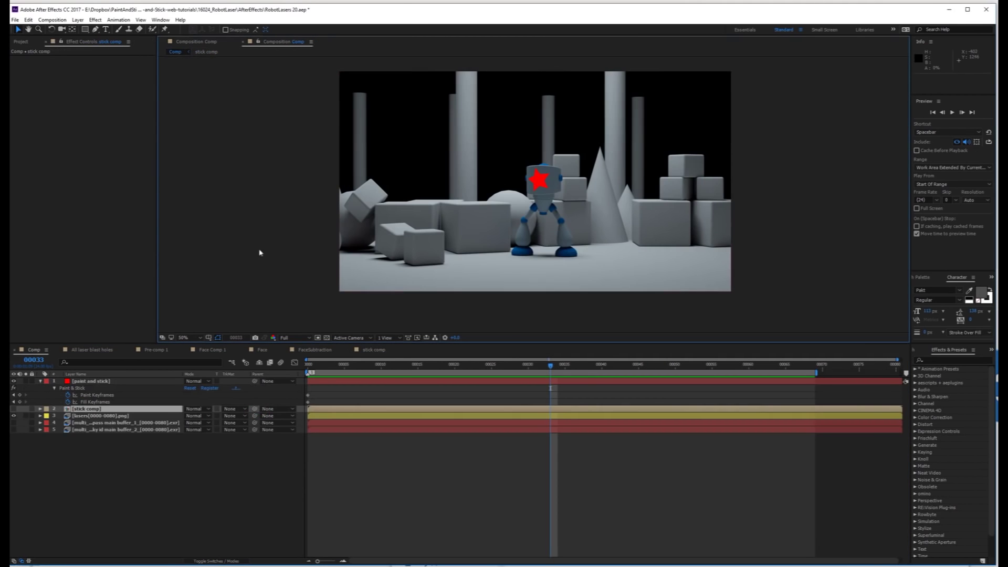
{"action": "left_click", "coordinate": [199, 45]}
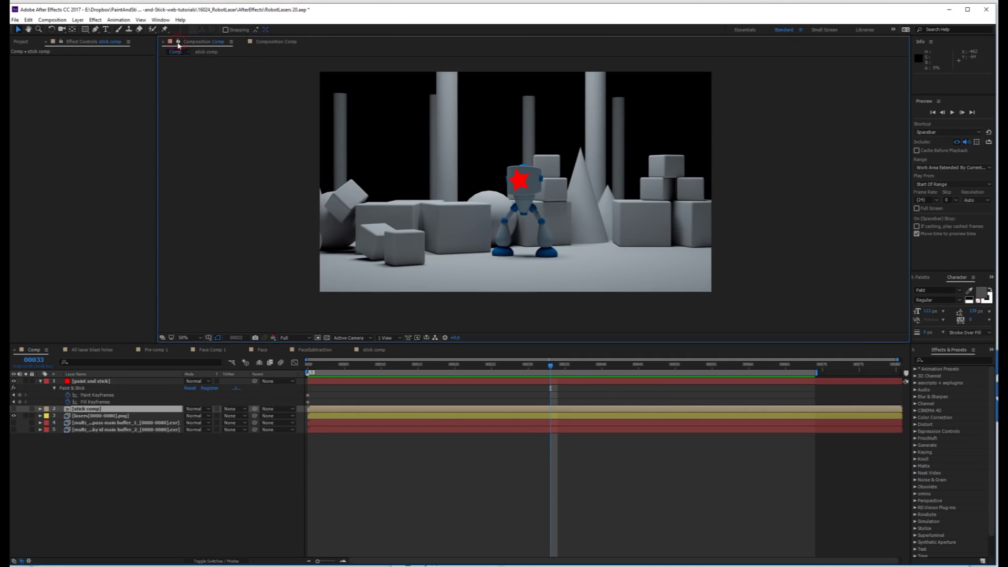
{"action": "double_click", "coordinate": [90, 409]}
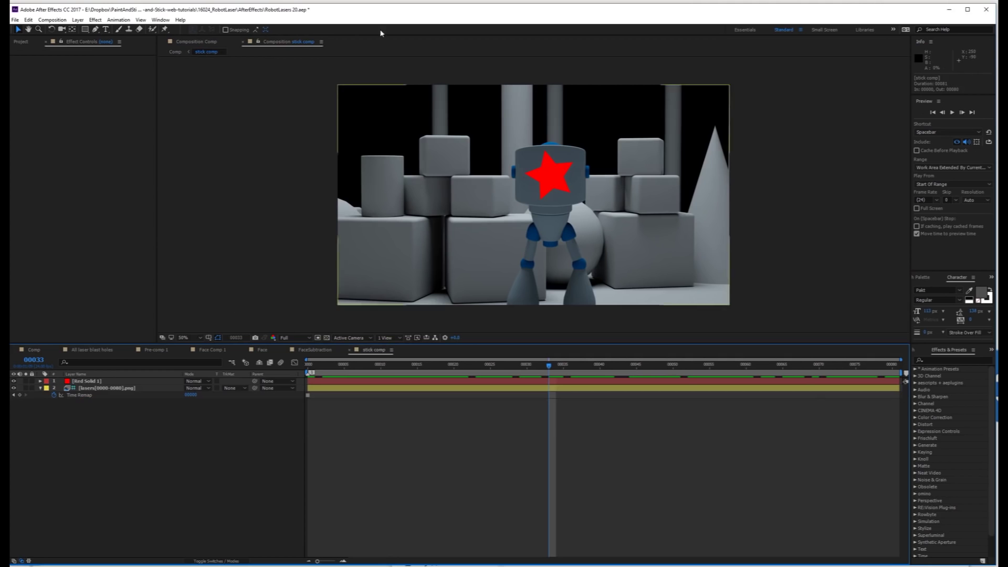
{"action": "left_click", "coordinate": [282, 42]}
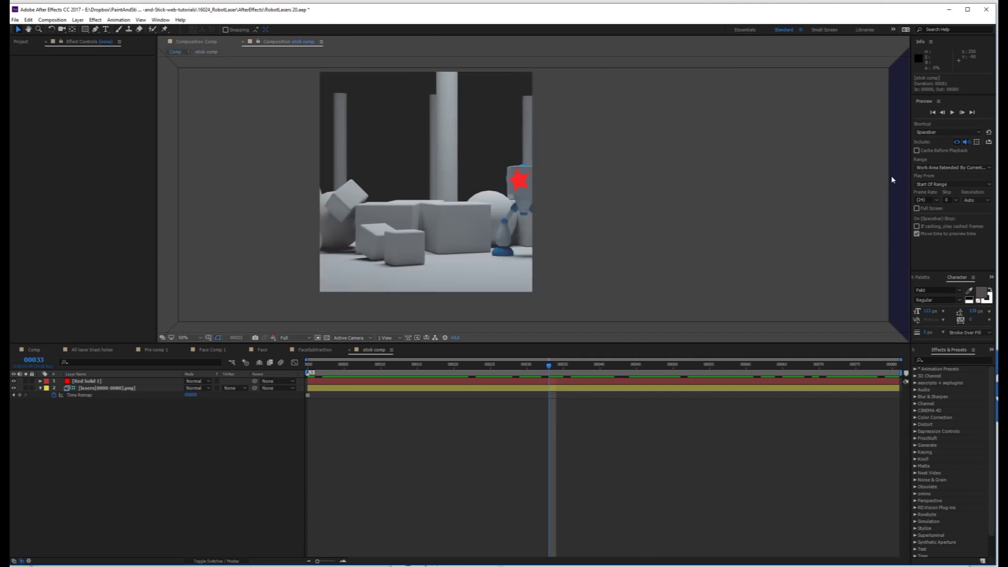
{"action": "left_click_drag", "start_coordinate": [892, 180], "coordinate": [892, 179]}
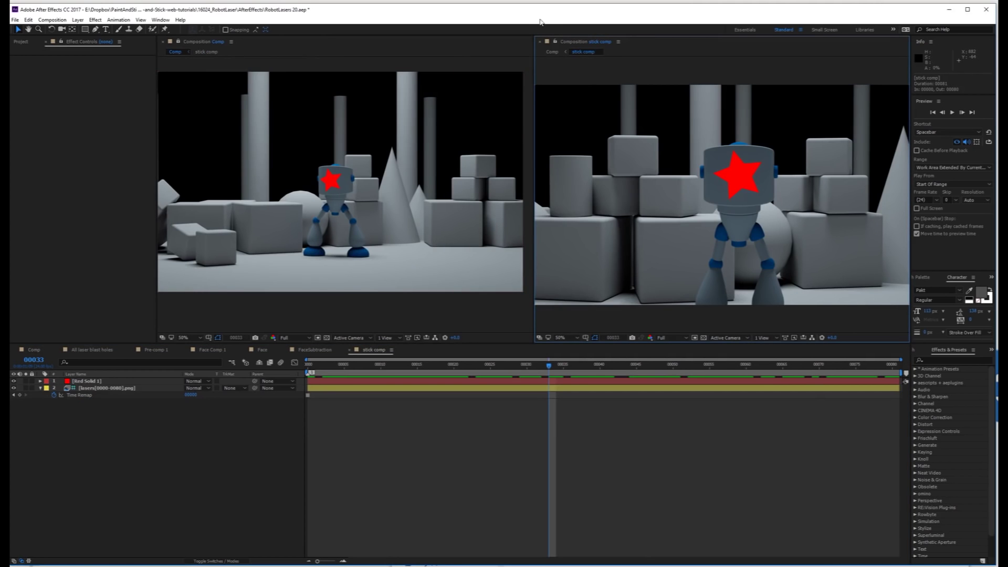
- Create a red solid, Red Solid 2, at the top of stick comp
{"action": "left_click", "coordinate": [592, 467]}
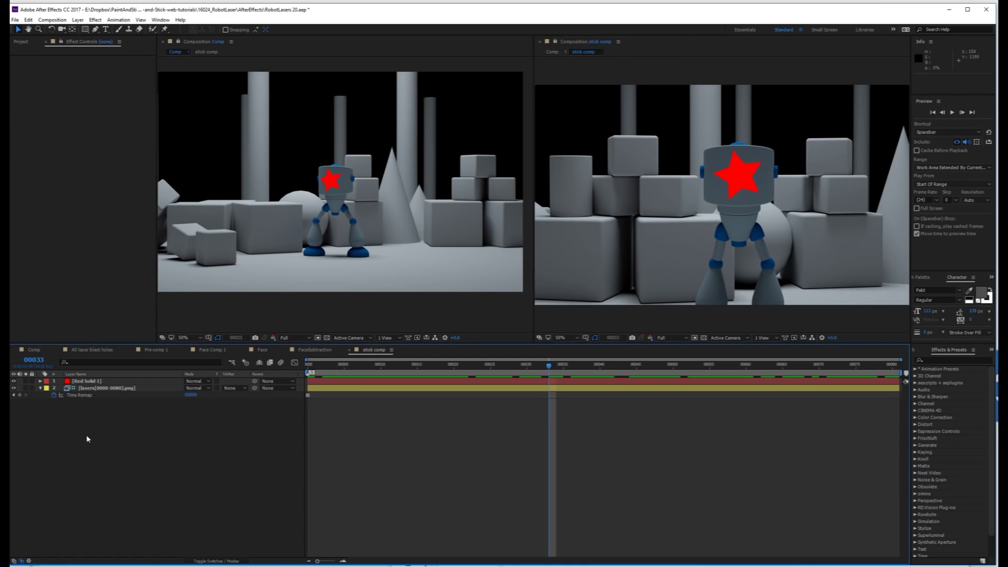
{"action": "key", "text": "ctrl+y"}
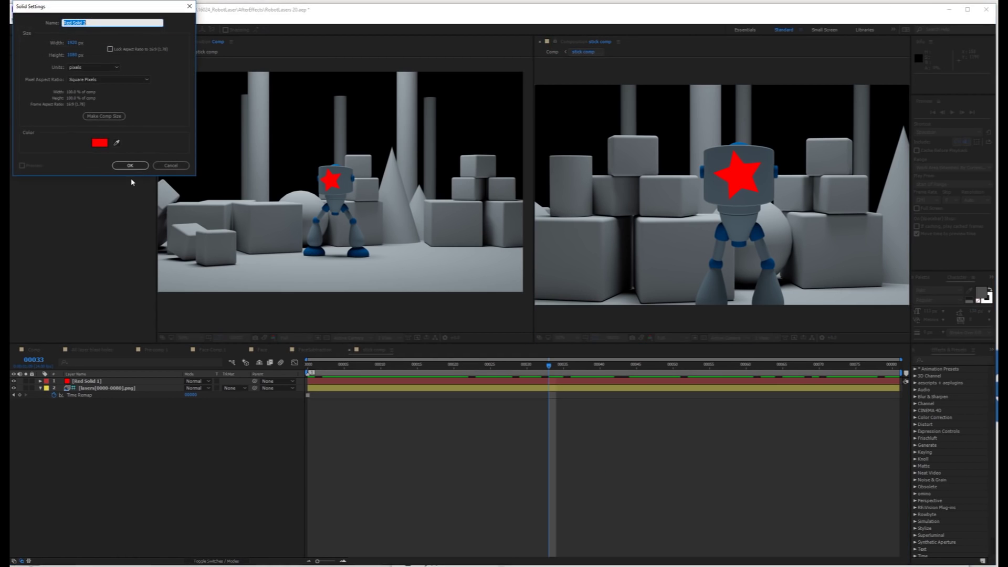
{"action": "left_click", "coordinate": [130, 166]}
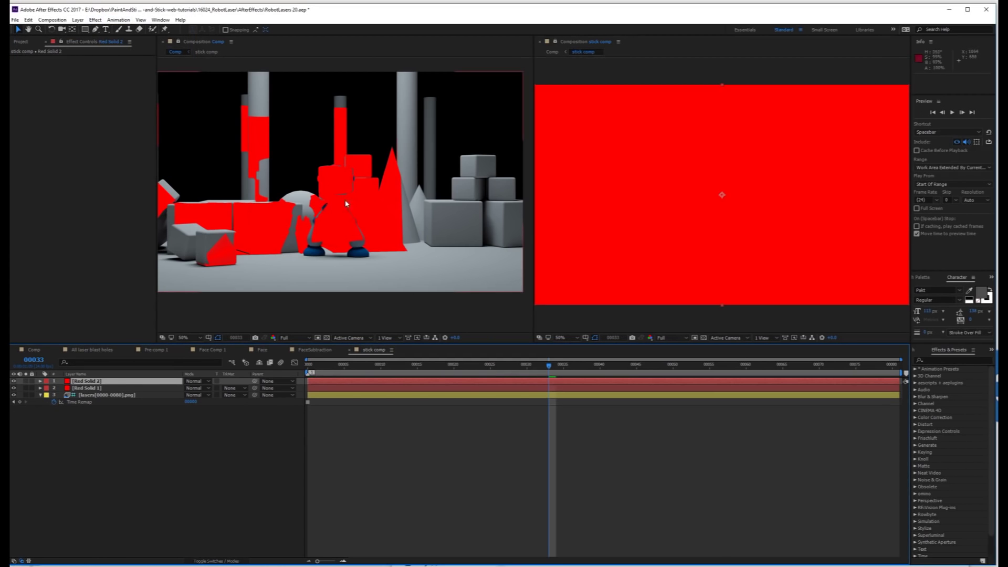
- Apply Paint & Stick to Red Solid 2 and paint eyes and a smile at frame 33
{"action": "left_click", "coordinate": [95, 20]}
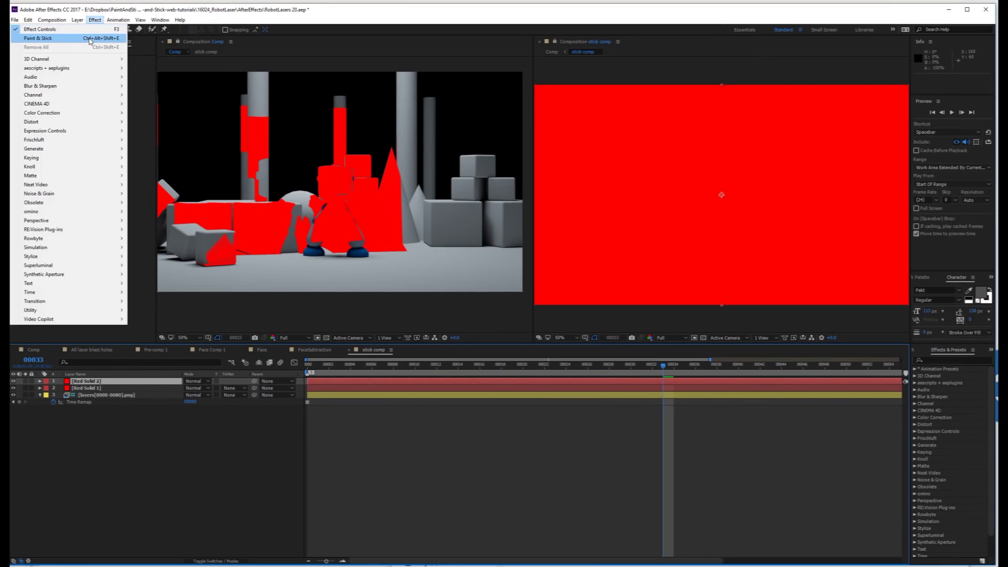
{"action": "left_click", "coordinate": [89, 38]}
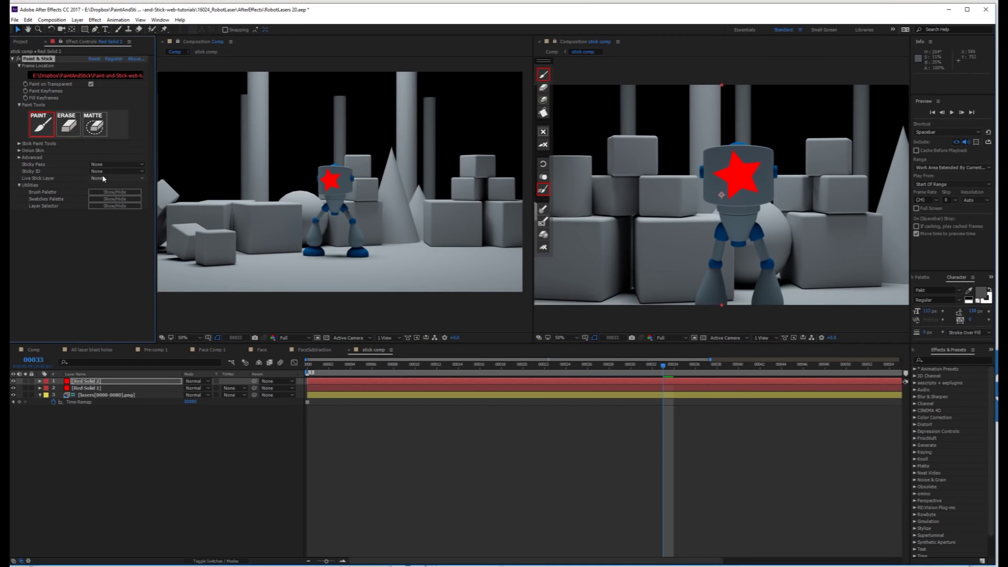
{"action": "left_click", "coordinate": [100, 194]}
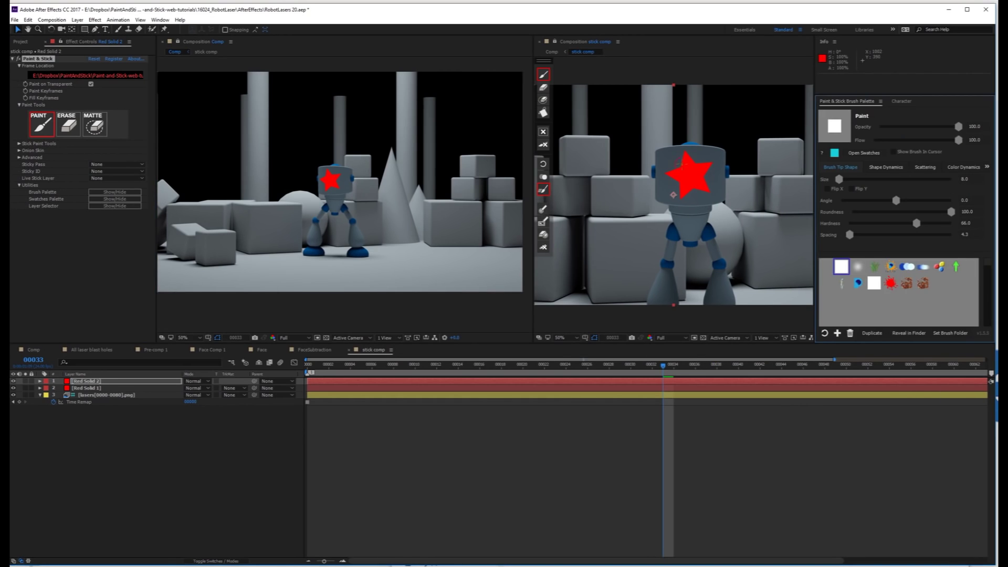
{"action": "left_click", "coordinate": [680, 168]}
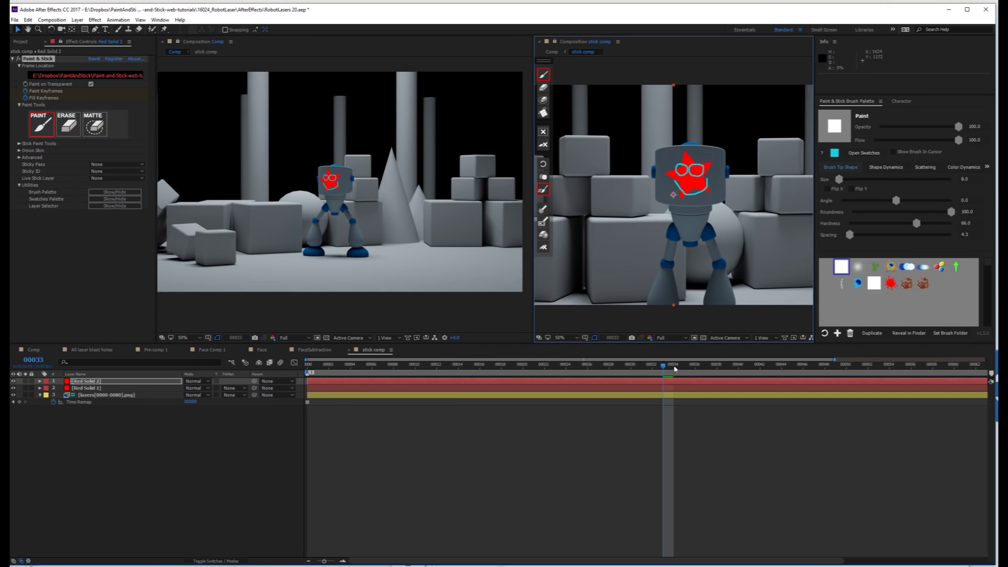
- Select the frame-33 Paint and Fill keyframes, then check the face at frames 37, 41 and 30
{"action": "key", "text": "u"}
{"action": "left_click_drag", "start_coordinate": [658, 392], "coordinate": [669, 405]}
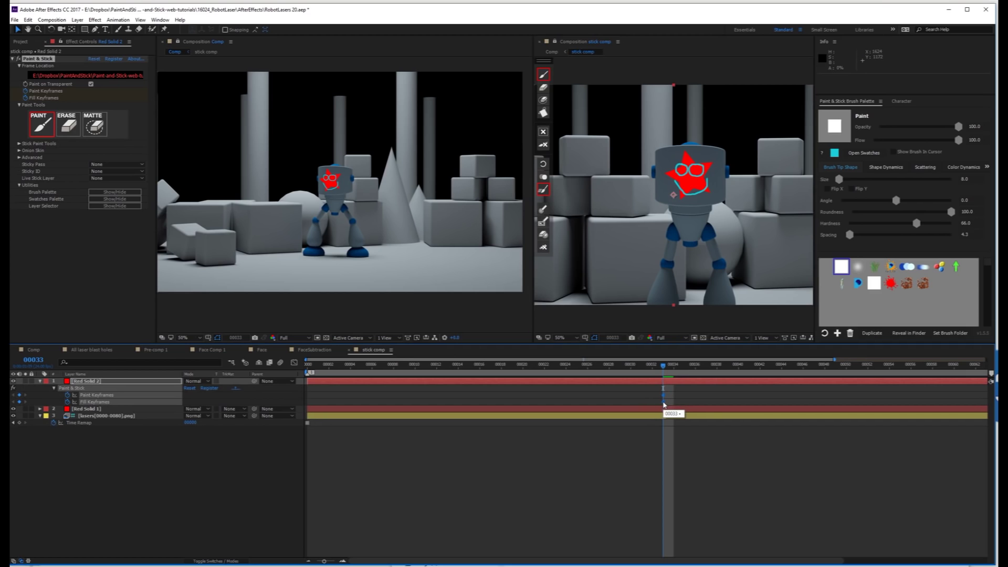
{"action": "left_click", "coordinate": [706, 366]}
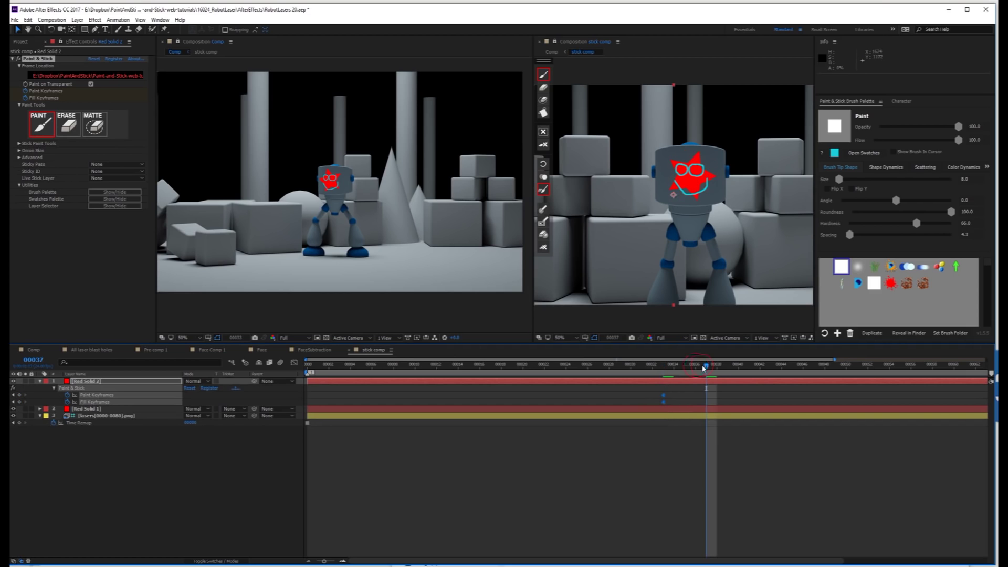
{"action": "left_click", "coordinate": [749, 366]}
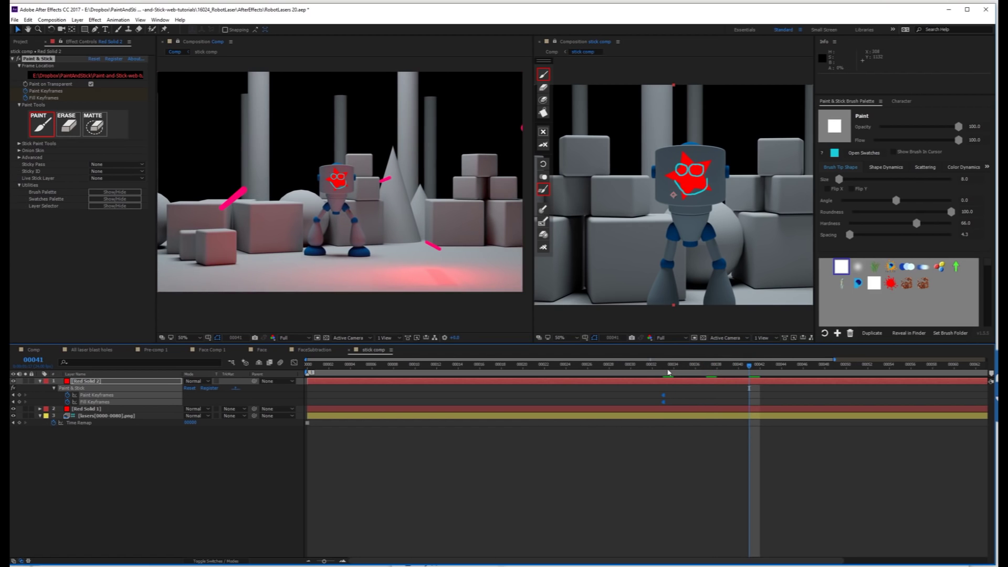
{"action": "left_click", "coordinate": [630, 366]}
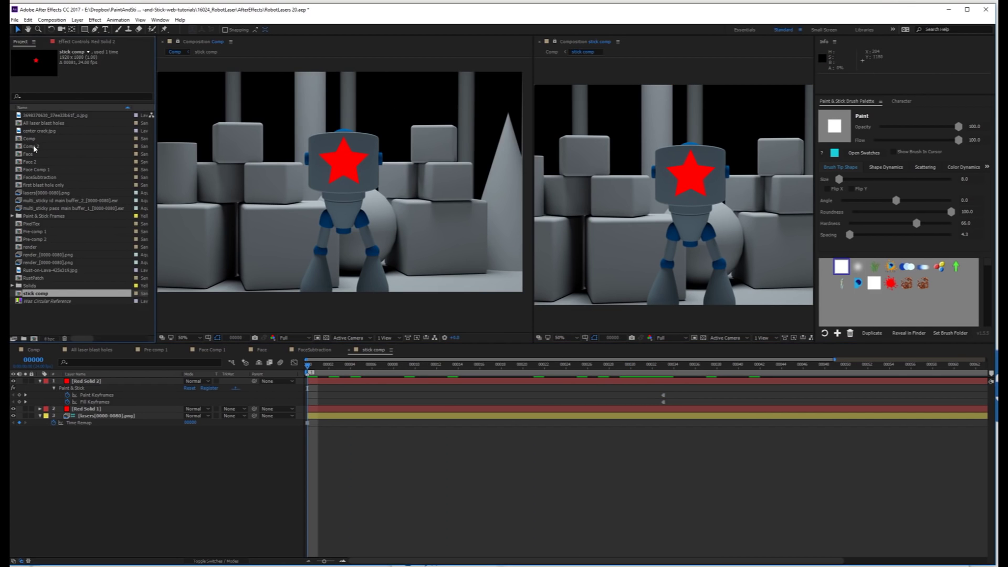
- Paste the FaceAdd and DarkScreen layers from Comp 2 into stick comp and zoom to the face
{"action": "double_click", "coordinate": [31, 146]}
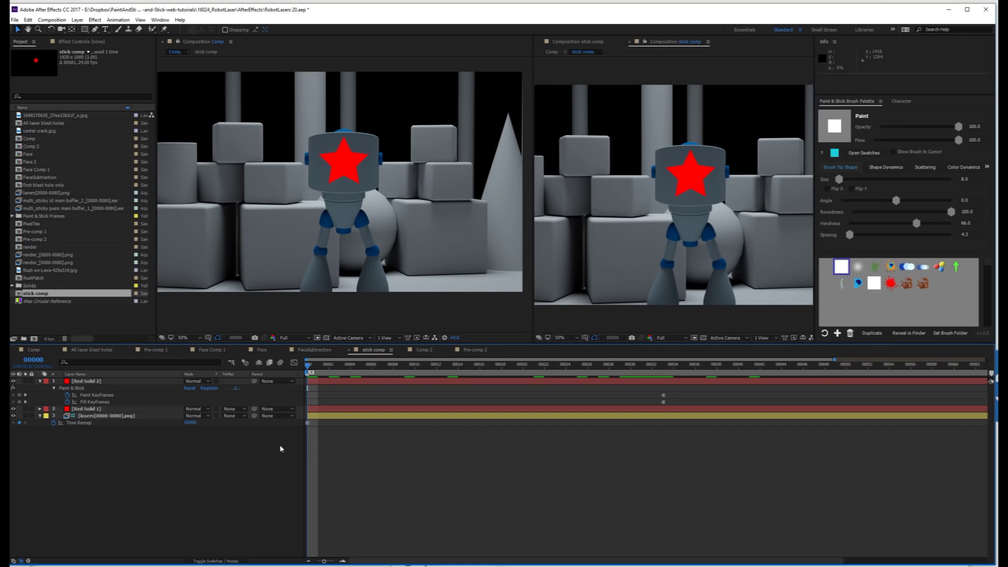
{"action": "key", "text": "ctrl+v"}
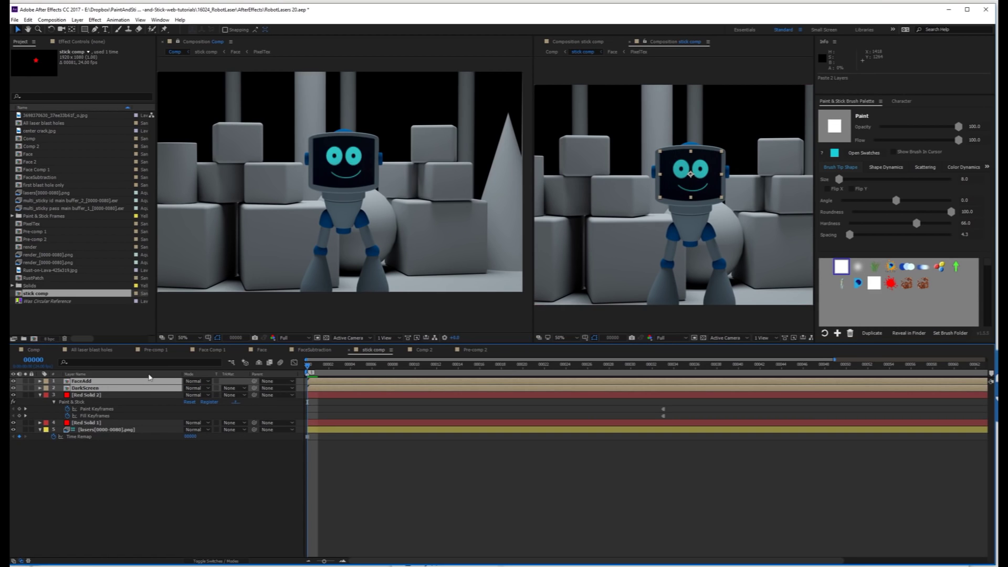
{"action": "key", "text": "slash"}
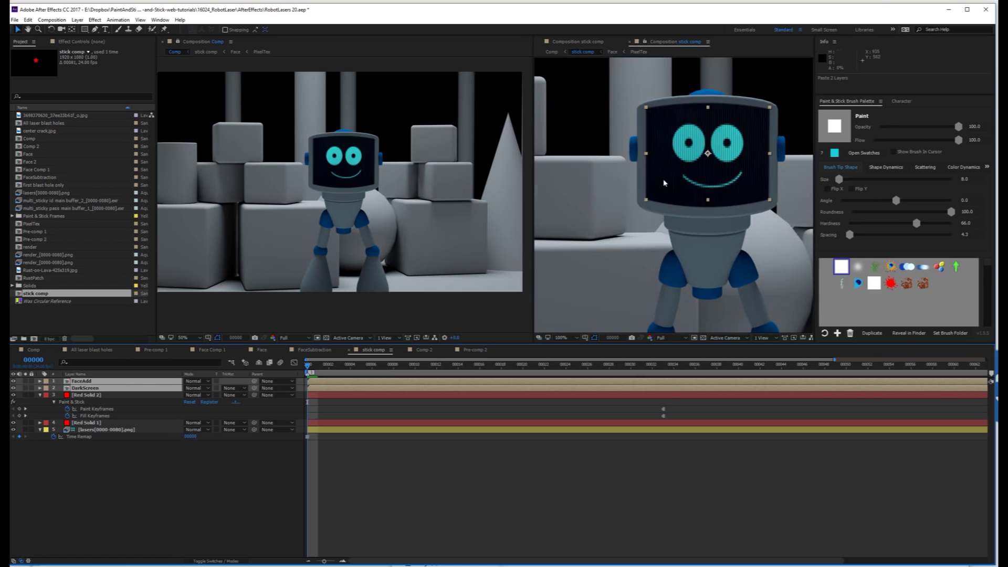
{"action": "left_click_drag", "start_coordinate": [683, 163], "coordinate": [664, 195]}
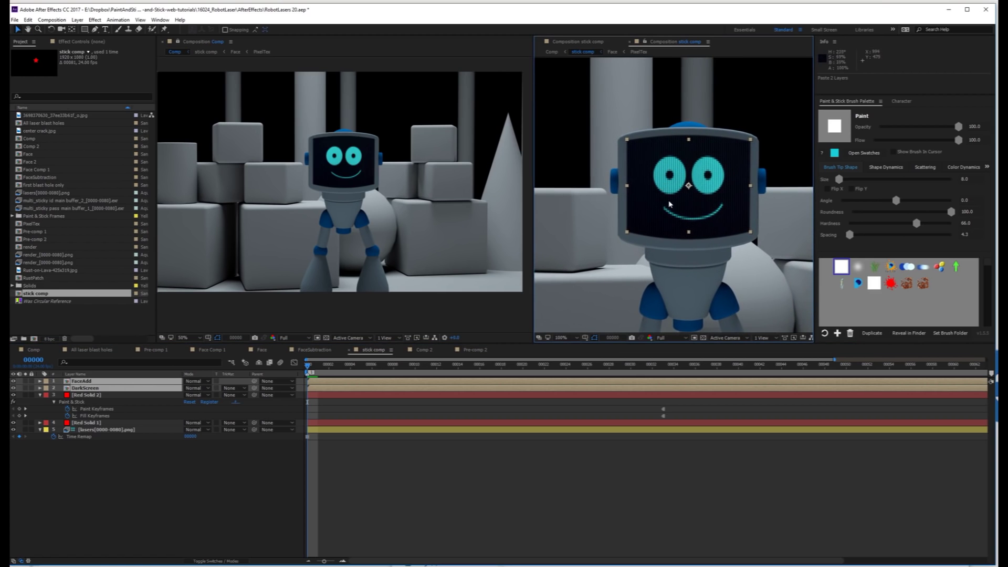
- Open the Face precomp behind FaceAdd and play its animation
{"action": "left_click", "coordinate": [147, 483]}
{"action": "left_click", "coordinate": [98, 382]}
{"action": "double_click", "coordinate": [99, 382]}
{"action": "scroll", "coordinate": [669, 192], "scroll_direction": "down", "scroll_amount": 3}
{"action": "key", "text": "space"}
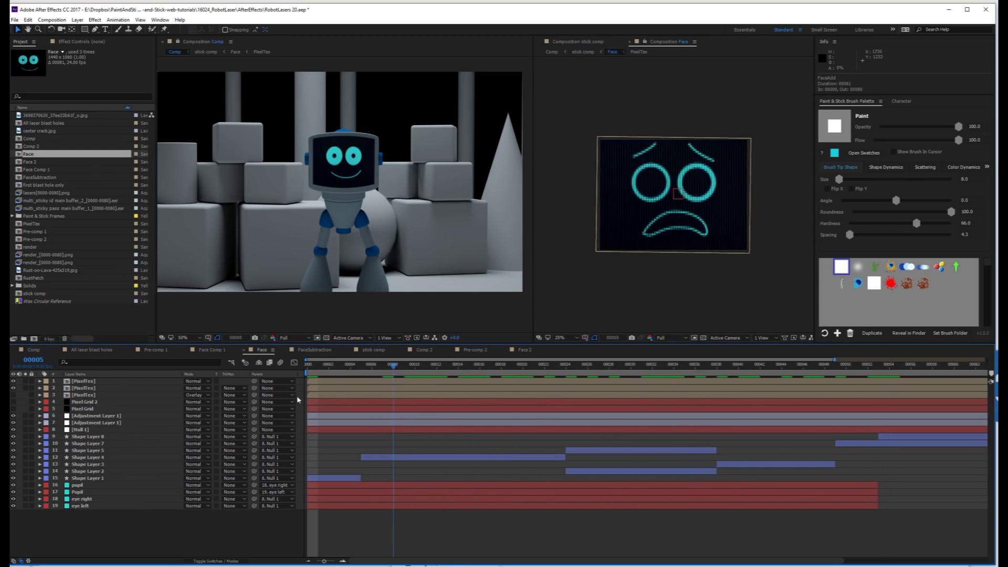
{"action": "key", "text": "Tab"}
{"action": "left_click", "coordinate": [328, 410]}
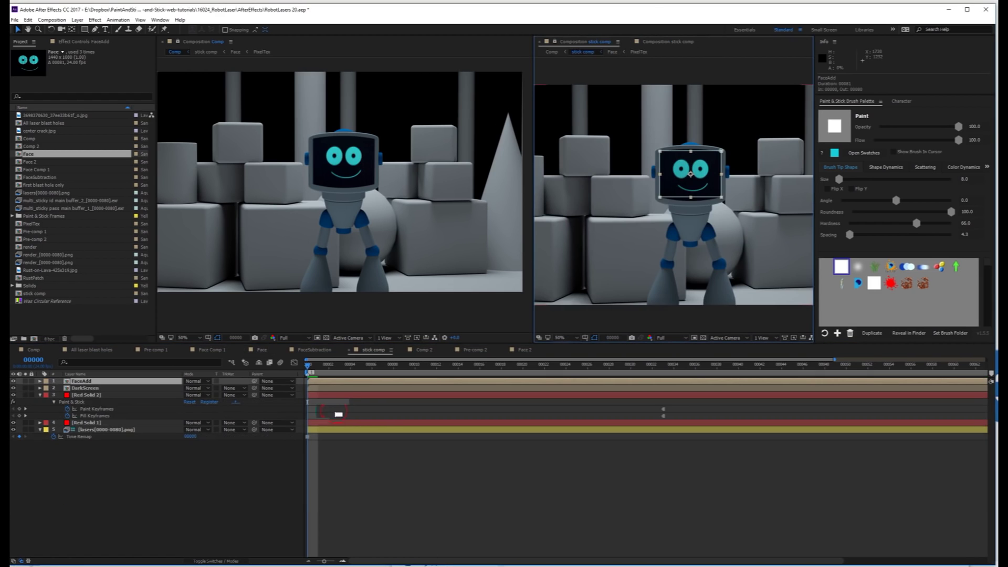
- Preview the main Comp with the cyan face, stopping at frame 23, then open stick comp
{"action": "left_click", "coordinate": [375, 497]}
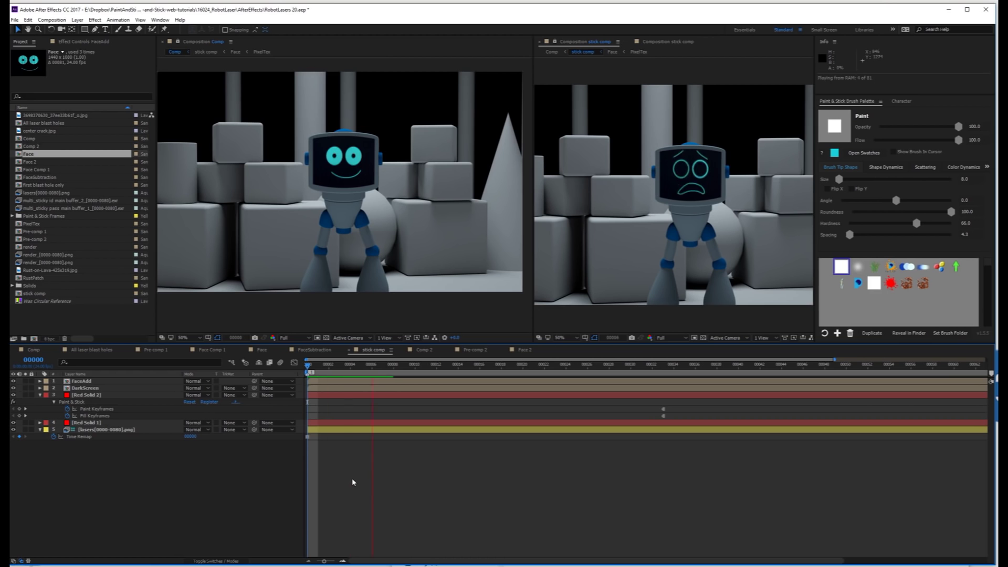
{"action": "key", "text": "space"}
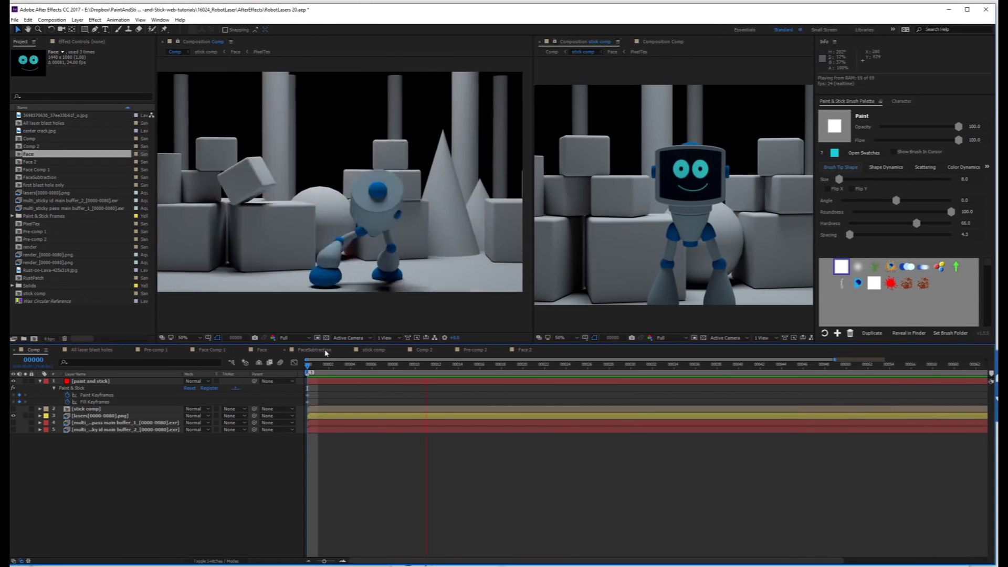
{"action": "key", "text": "space"}
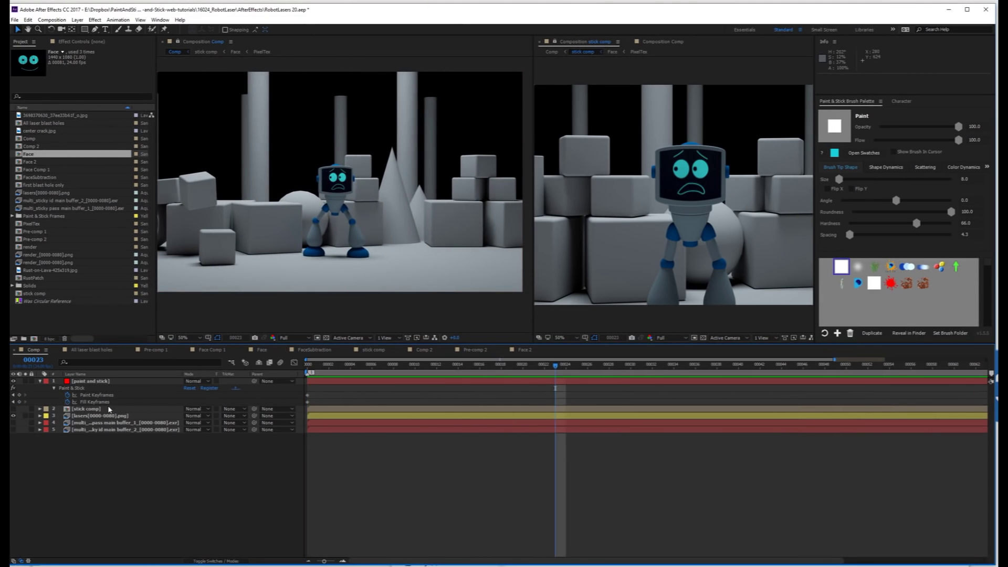
{"action": "double_click", "coordinate": [108, 409]}
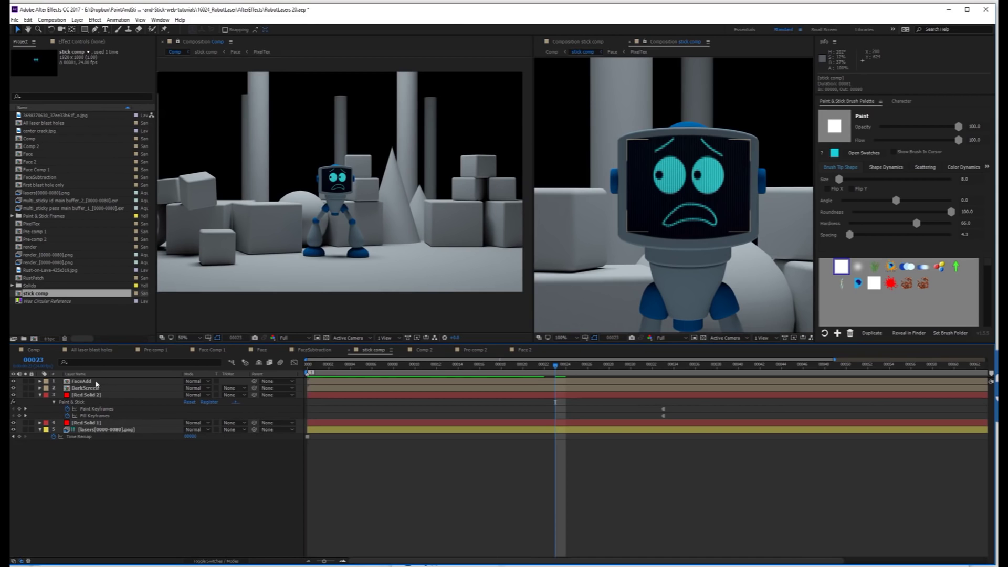
- Give the eye right and eye left layers in Face full-layer rectangle masks
{"action": "double_click", "coordinate": [96, 383]}
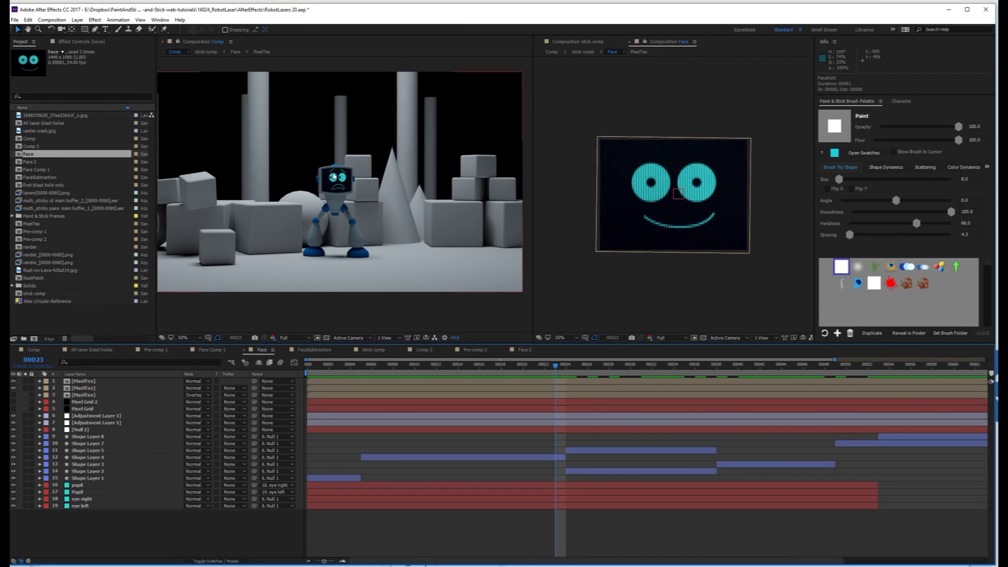
{"action": "scroll", "coordinate": [334, 177], "scroll_direction": "up", "scroll_amount": 6}
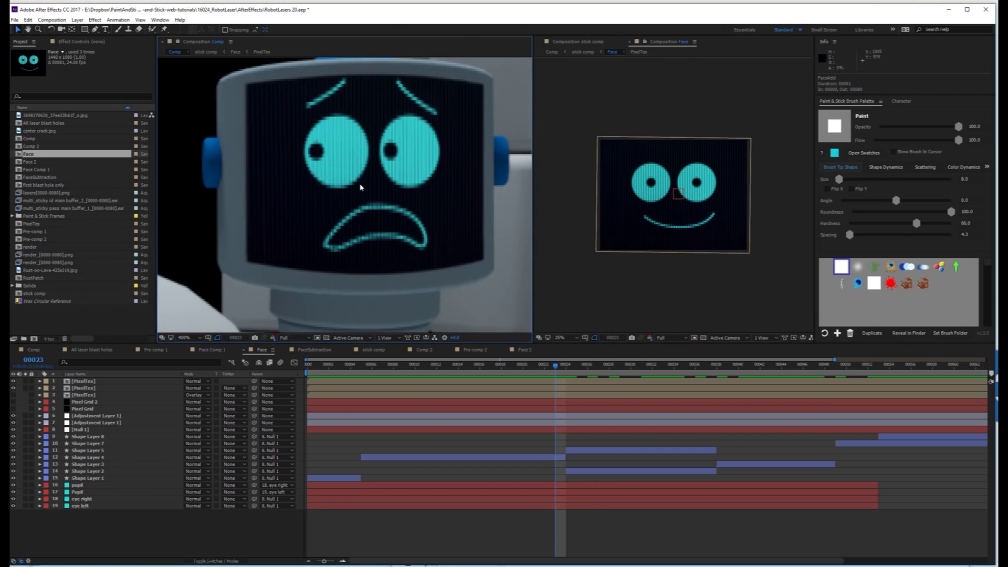
{"action": "left_click", "coordinate": [83, 499]}
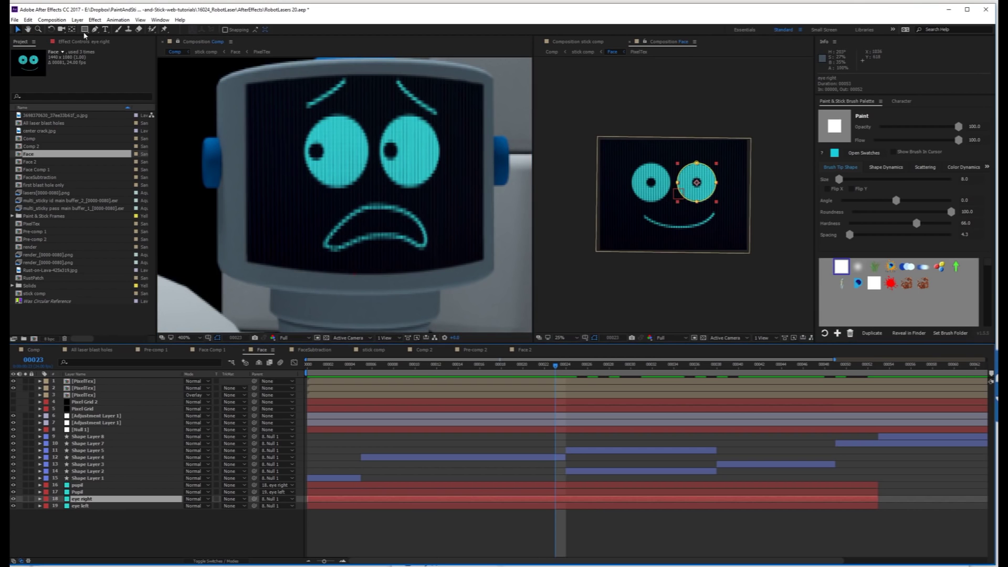
{"action": "double_click", "coordinate": [84, 30]}
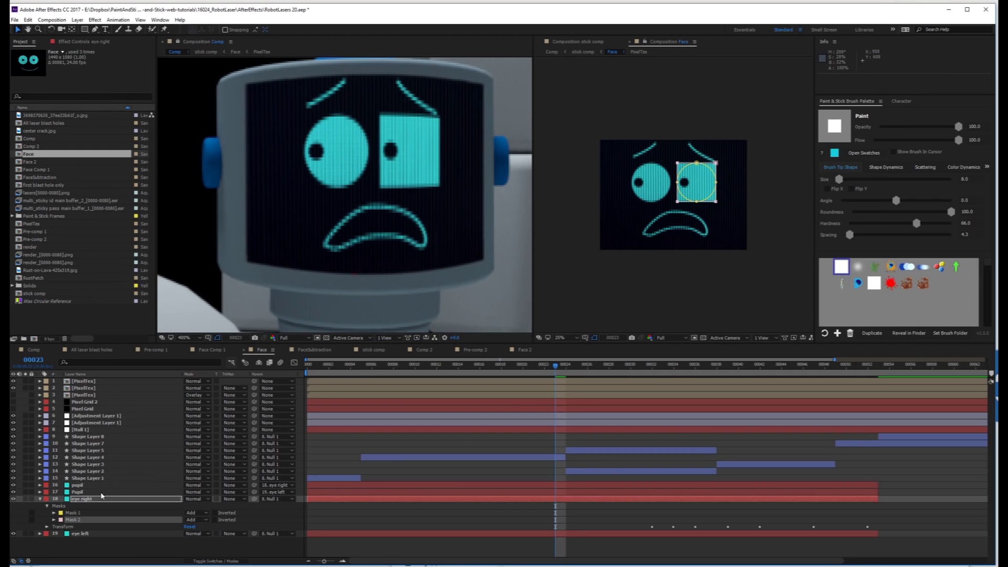
{"action": "left_click", "coordinate": [89, 534]}
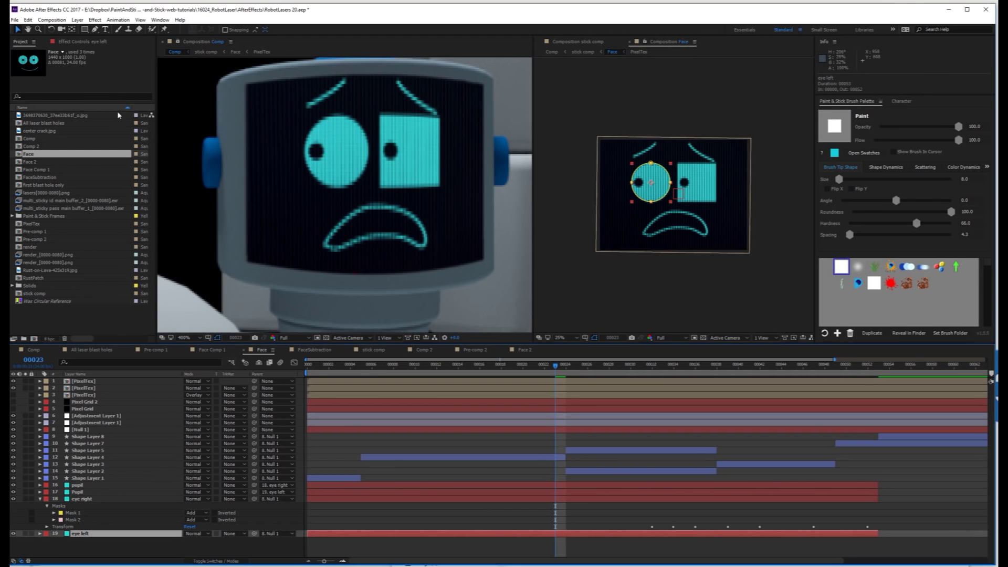
{"action": "double_click", "coordinate": [86, 30]}
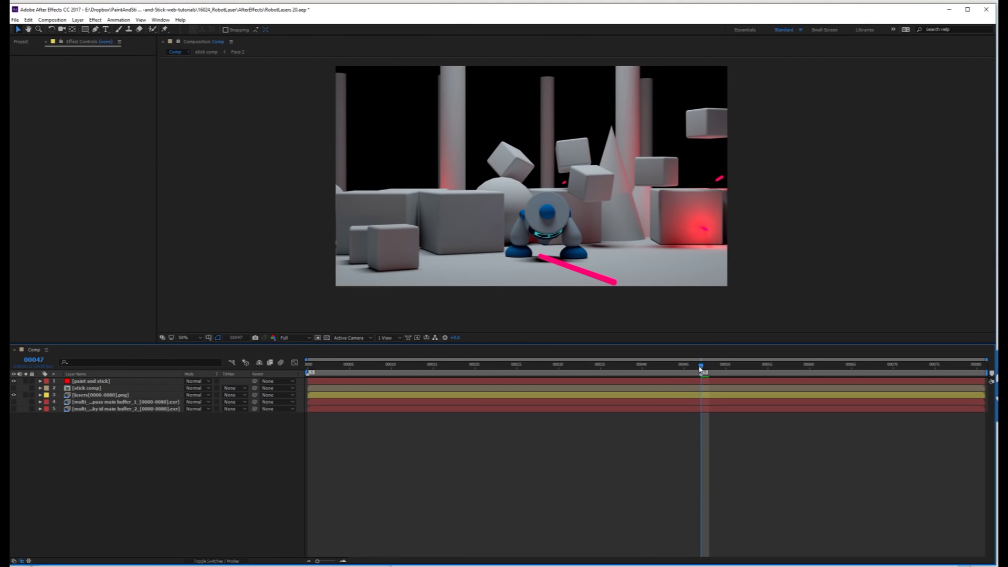
{"action": "left_click", "coordinate": [699, 208]}
{"action": "mouse_move", "coordinate": [656, 363]}
{"action": "left_mouse_down"}
{"action": "mouse_move", "coordinate": [401, 364]}
{"action": "mouse_move", "coordinate": [613, 364]}
{"action": "mouse_move", "coordinate": [701, 376]}
{"action": "mouse_move", "coordinate": [667, 378]}
{"action": "left_mouse_up"}
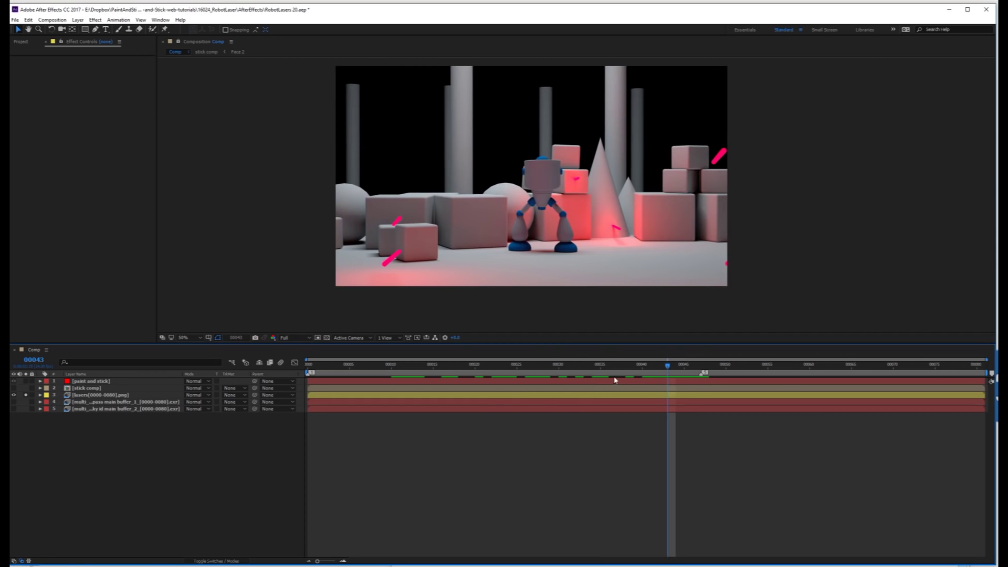
{"action": "left_click_drag", "start_coordinate": [665, 369], "coordinate": [651, 368]}
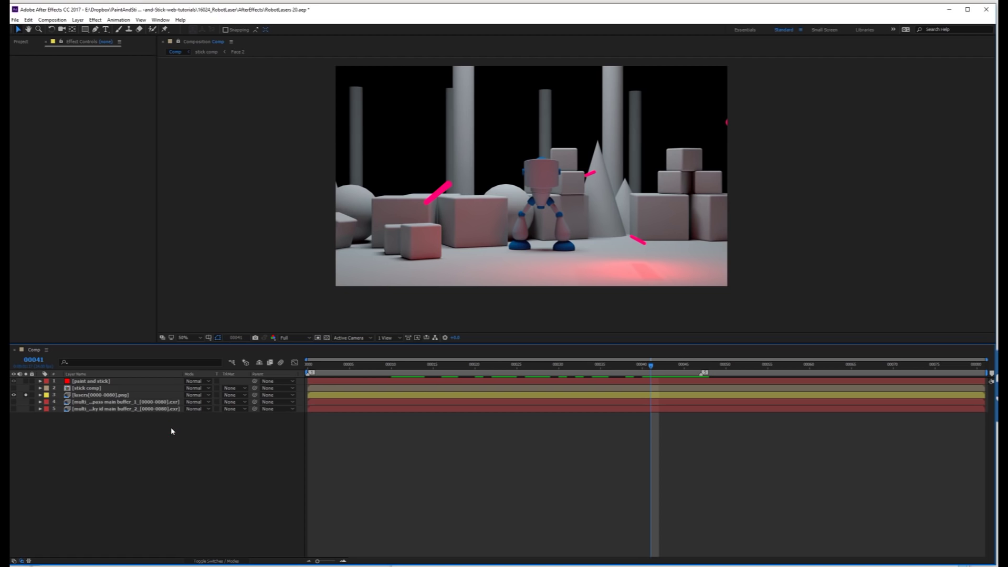
- Paste a burn mark layer, shift it left, and solo it to preview its animation
{"action": "key", "text": "ctrl+v"}
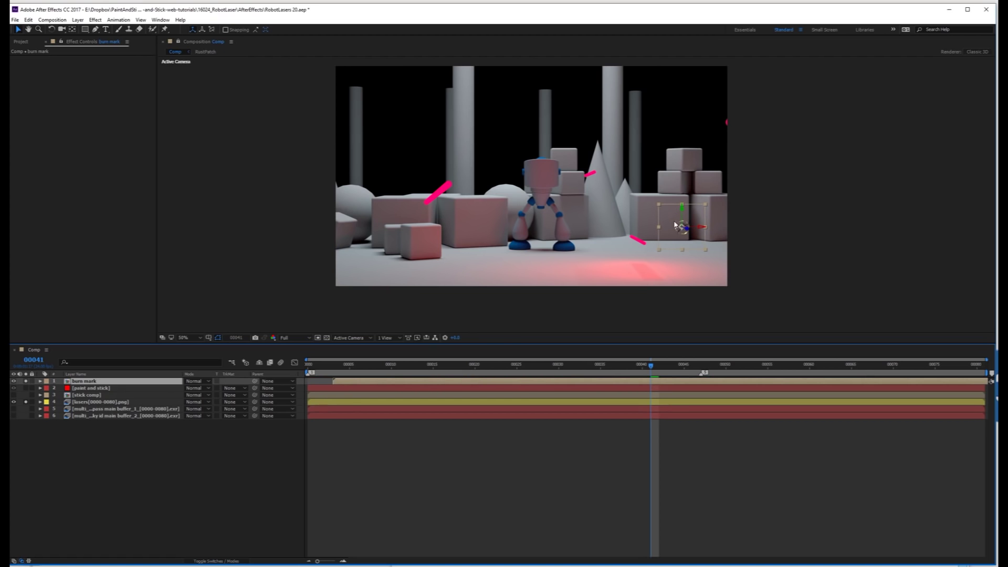
{"action": "left_click_drag", "start_coordinate": [677, 230], "coordinate": [604, 224]}
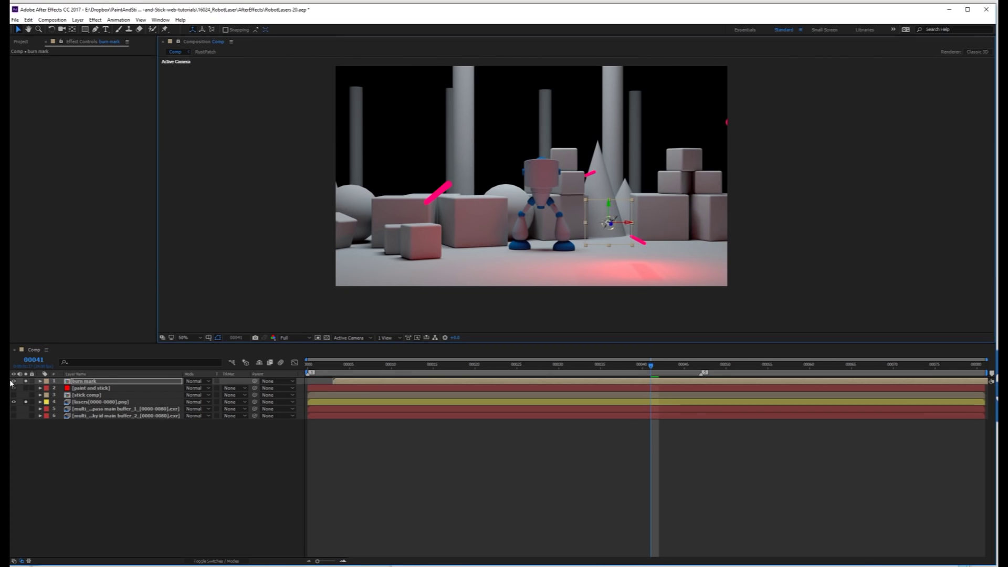
{"action": "left_click", "coordinate": [25, 402]}
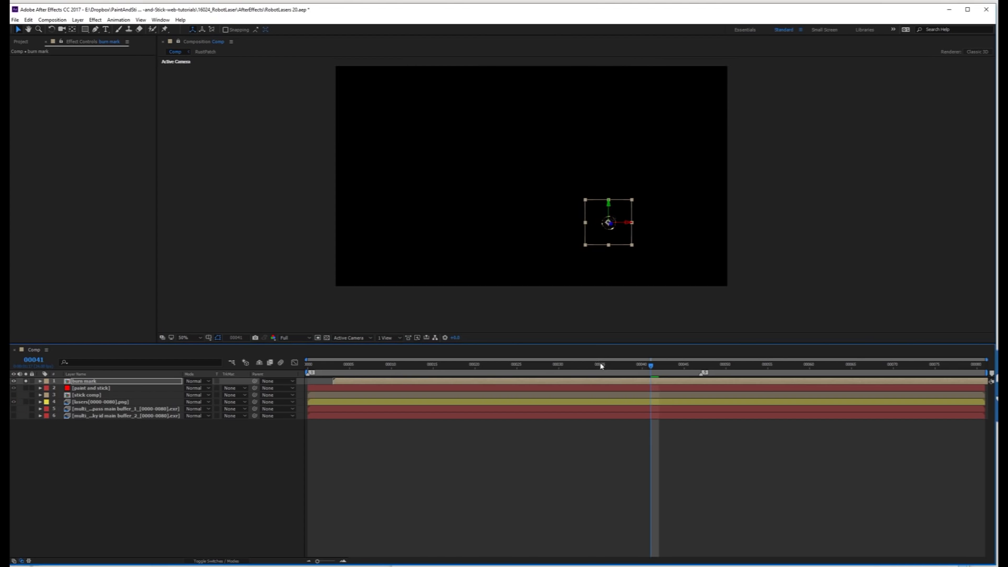
{"action": "left_click_drag", "start_coordinate": [601, 364], "coordinate": [325, 365]}
{"action": "scroll", "coordinate": [604, 225], "scroll_direction": "up", "scroll_amount": 3}
{"action": "key", "text": "space"}
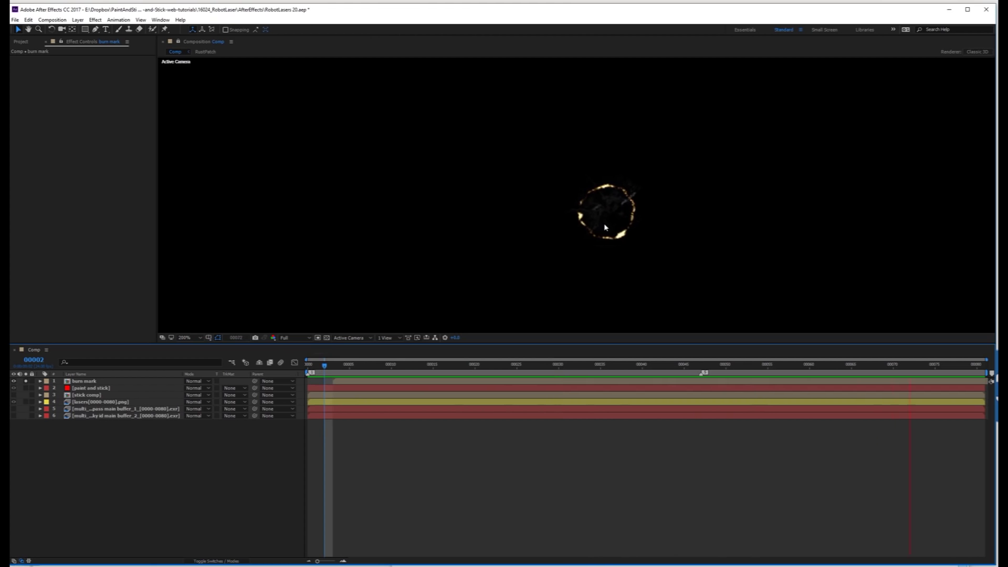
{"action": "key", "text": "space"}
- Position the burn mark on the cone base right of the robot at frame 16
{"action": "scroll", "coordinate": [606, 226], "scroll_direction": "down", "scroll_amount": 3}
{"action": "scroll", "coordinate": [593, 240], "scroll_direction": "up", "scroll_amount": 2}
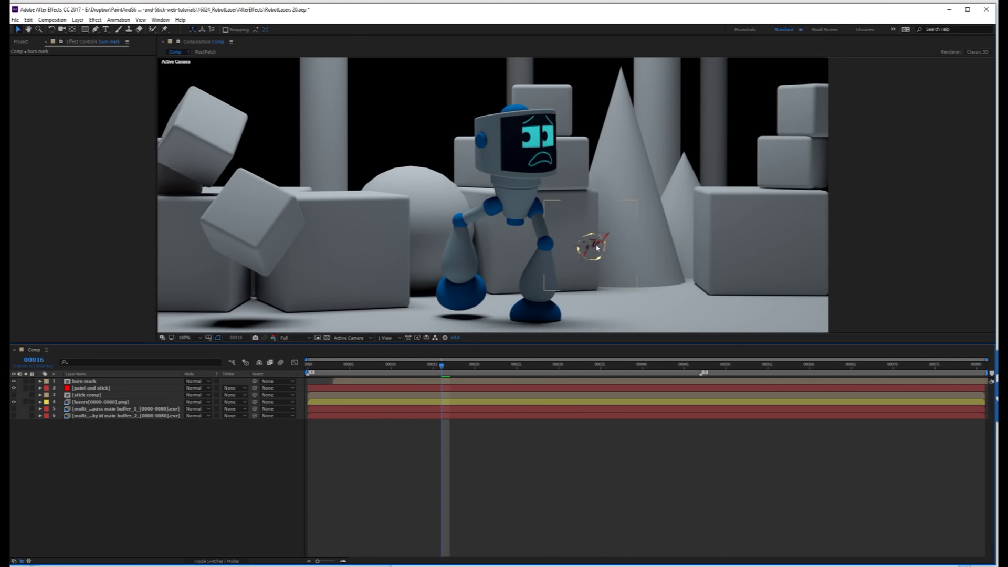
{"action": "left_click", "coordinate": [631, 257]}
{"action": "left_click_drag", "start_coordinate": [632, 257], "coordinate": [646, 260]}
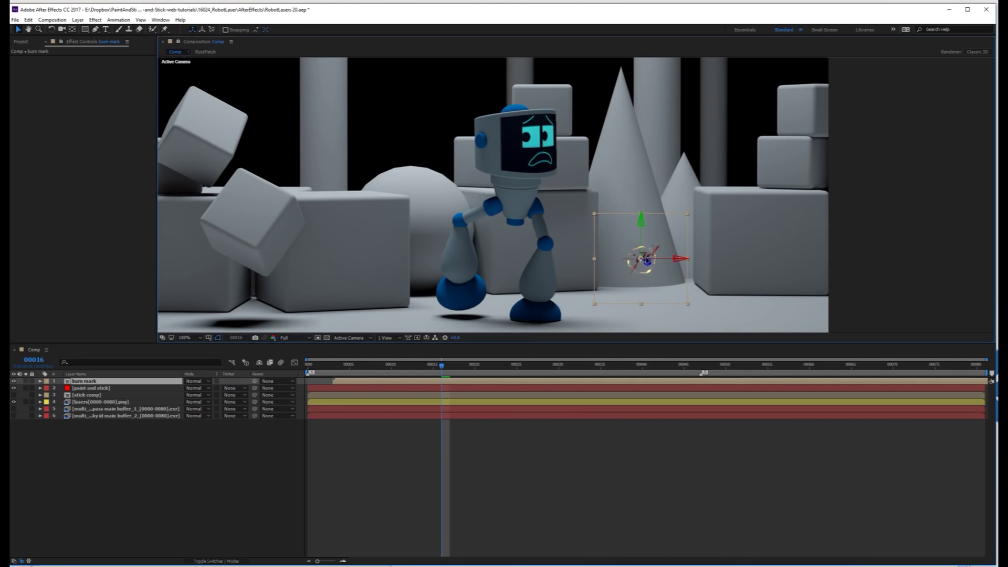
{"action": "left_click", "coordinate": [120, 384]}
- Pre-compose the burn mark as 'burn marks stick comp' at full length
{"action": "key", "text": "ctrl+shift+c"}
{"action": "type", "text": "burn marks"}
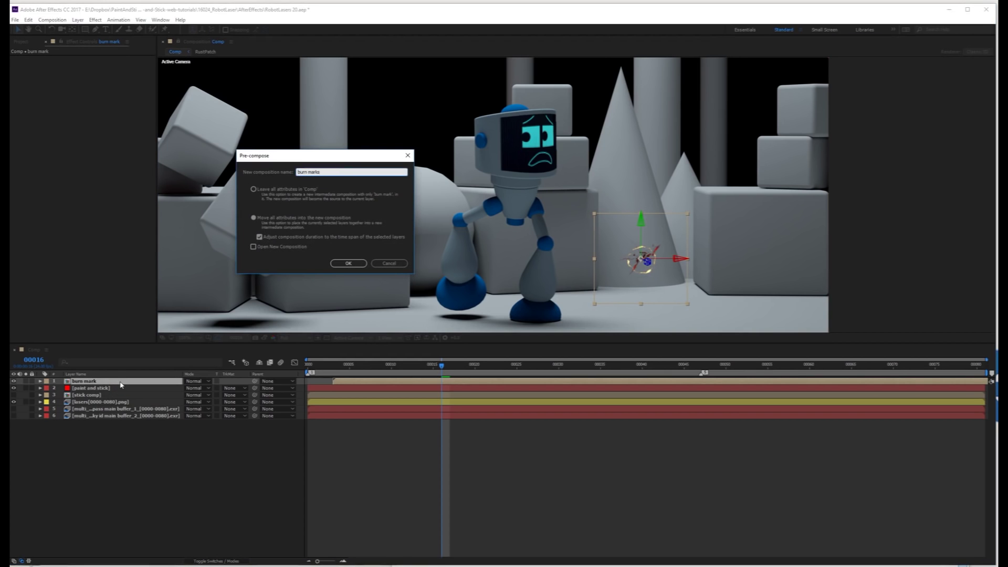
{"action": "type", "text": " stick comp"}
{"action": "left_click", "coordinate": [260, 239]}
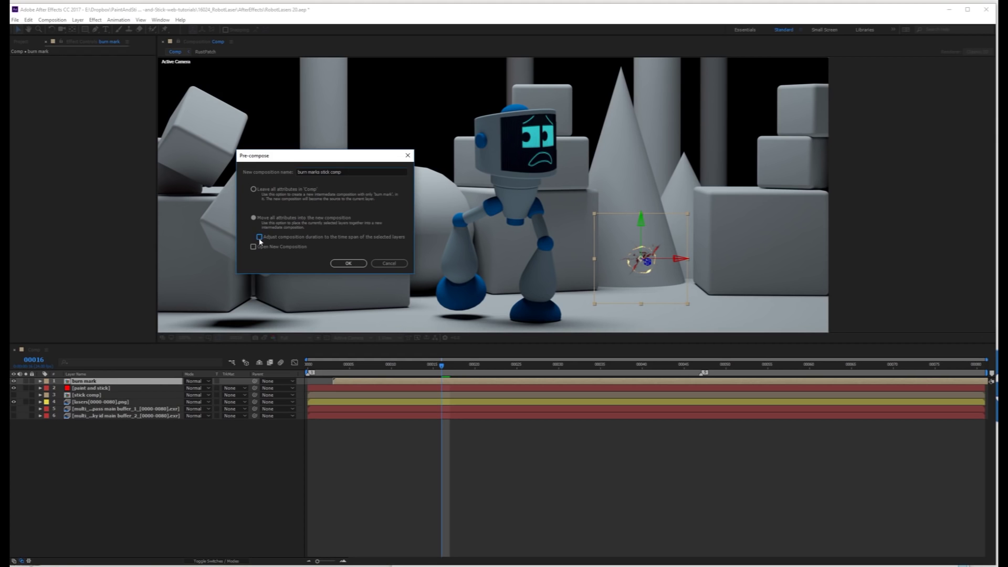
{"action": "left_click", "coordinate": [347, 263]}
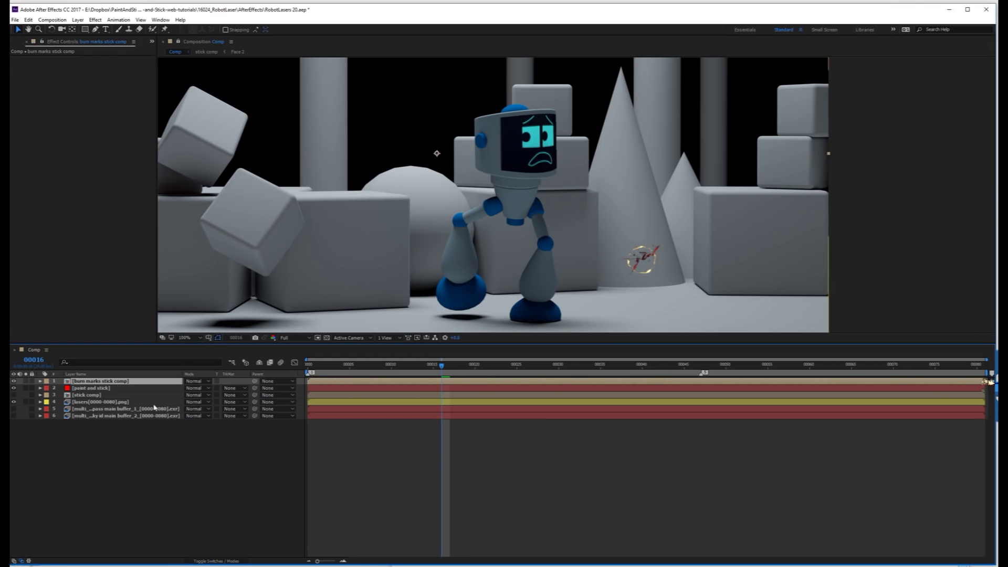
- Create the 'burn marks paint and stick' solid using multi_sticky pass, multi_sticky id and burn marks stick comp
{"action": "left_click", "coordinate": [67, 460]}
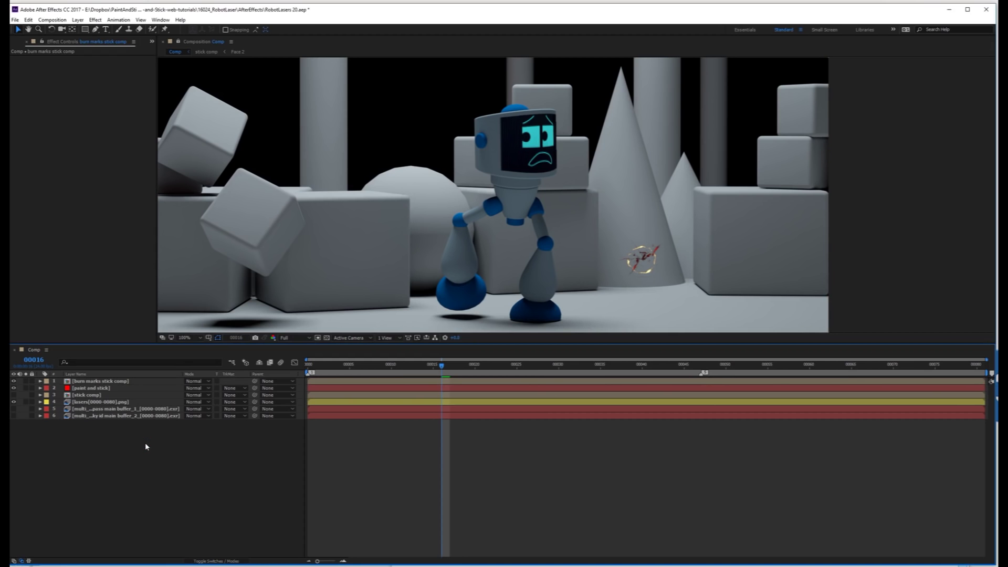
{"action": "key", "text": "ctrl+y"}
{"action": "type", "text": "burn marks paint and stick"}
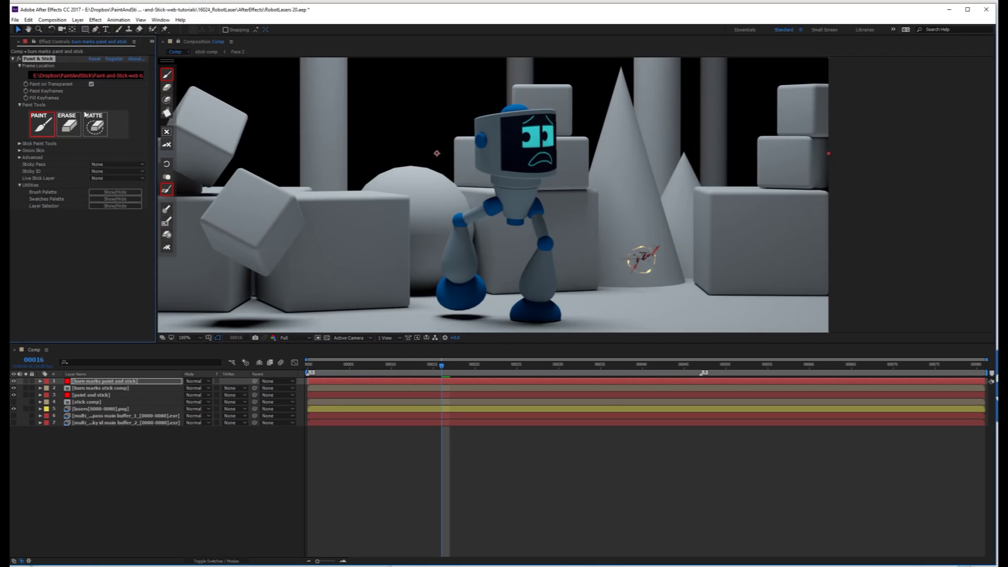
{"action": "left_click", "coordinate": [111, 166]}
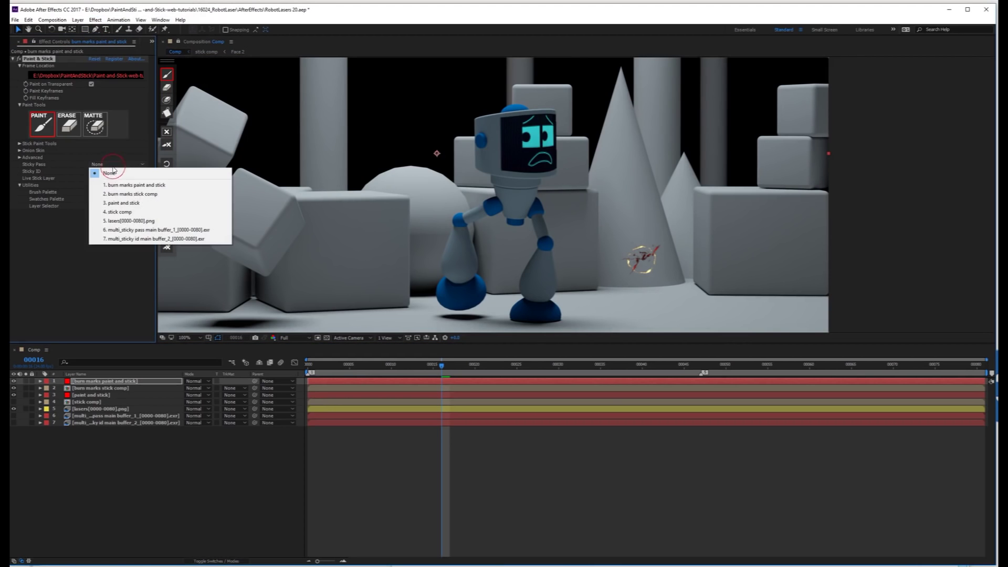
{"action": "left_click", "coordinate": [129, 230]}
{"action": "left_click", "coordinate": [106, 171]}
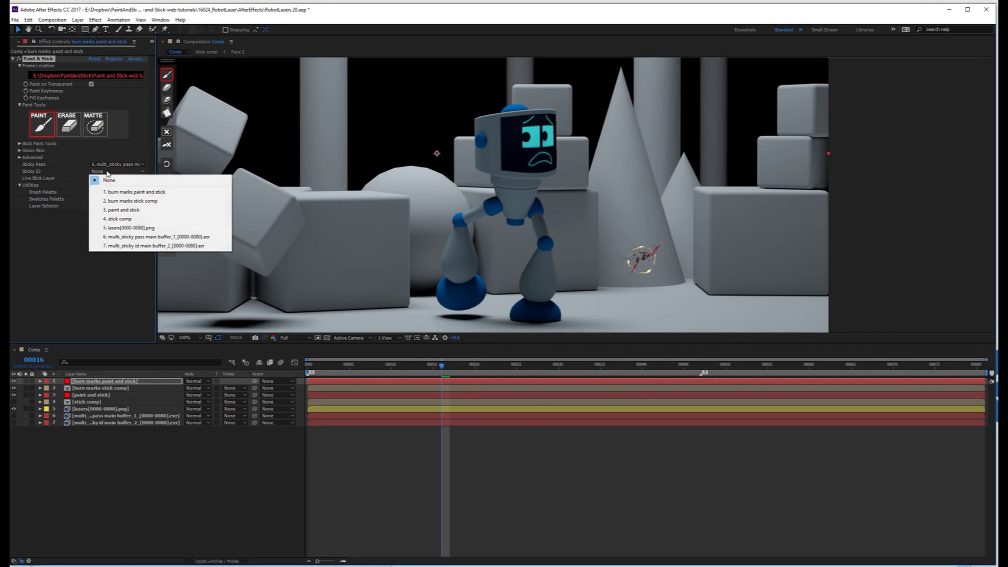
{"action": "left_click", "coordinate": [122, 245]}
{"action": "left_click", "coordinate": [114, 178]}
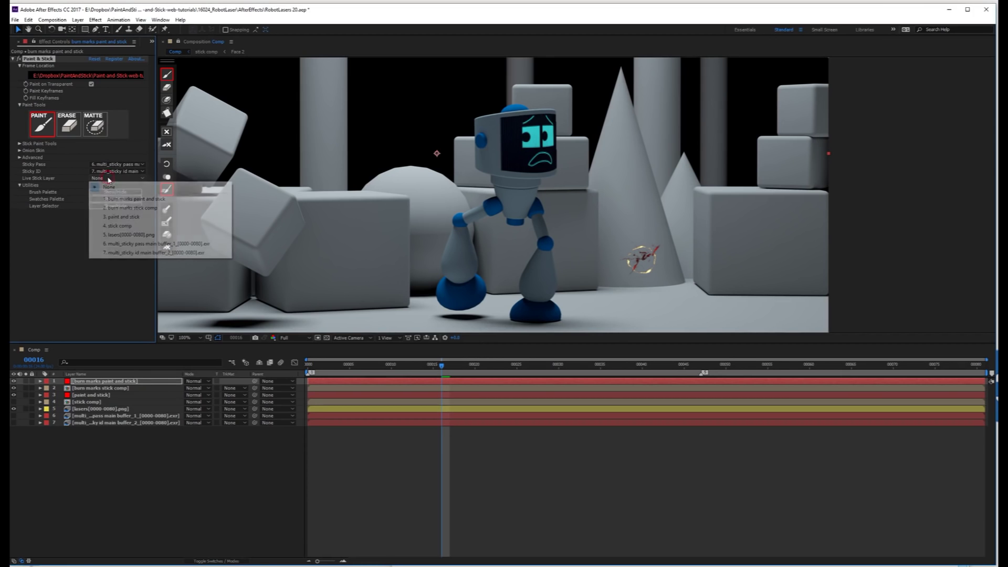
{"action": "left_click", "coordinate": [121, 208]}
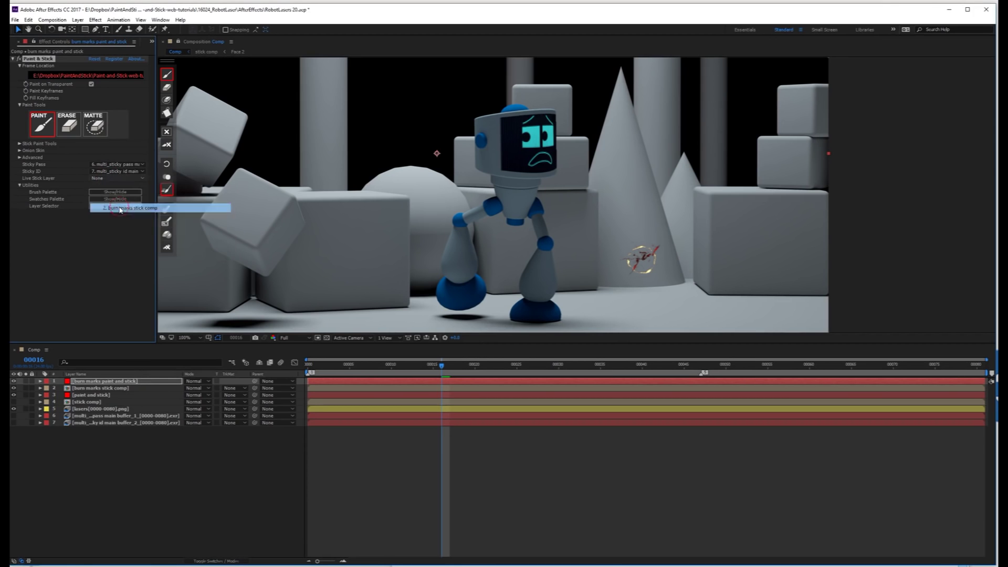
- Hide the burn marks stick comp layer and choose a Paint & Stick paint tool
{"action": "left_click", "coordinate": [104, 388]}
{"action": "left_click", "coordinate": [14, 389]}
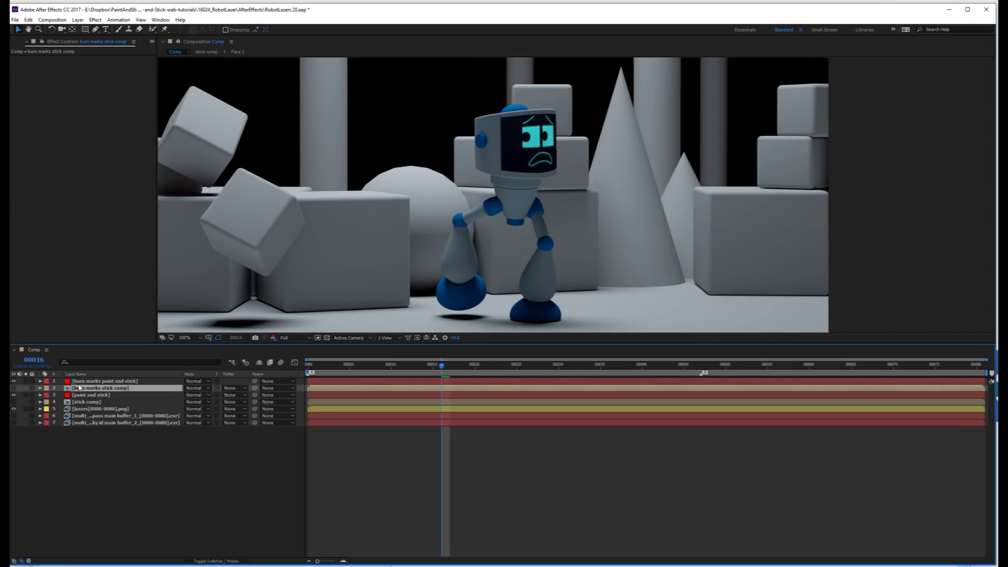
{"action": "left_click", "coordinate": [104, 382]}
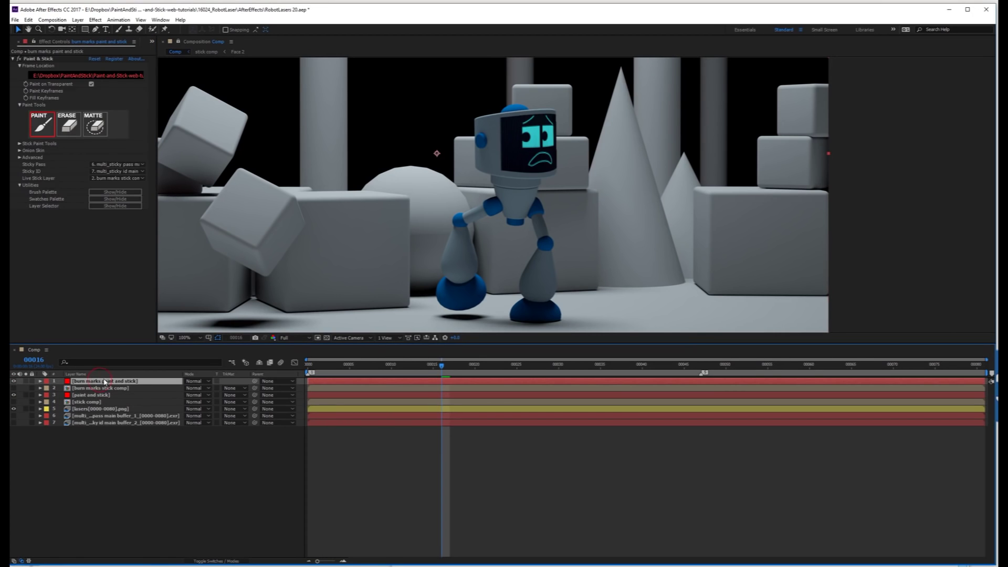
{"action": "left_click", "coordinate": [51, 59]}
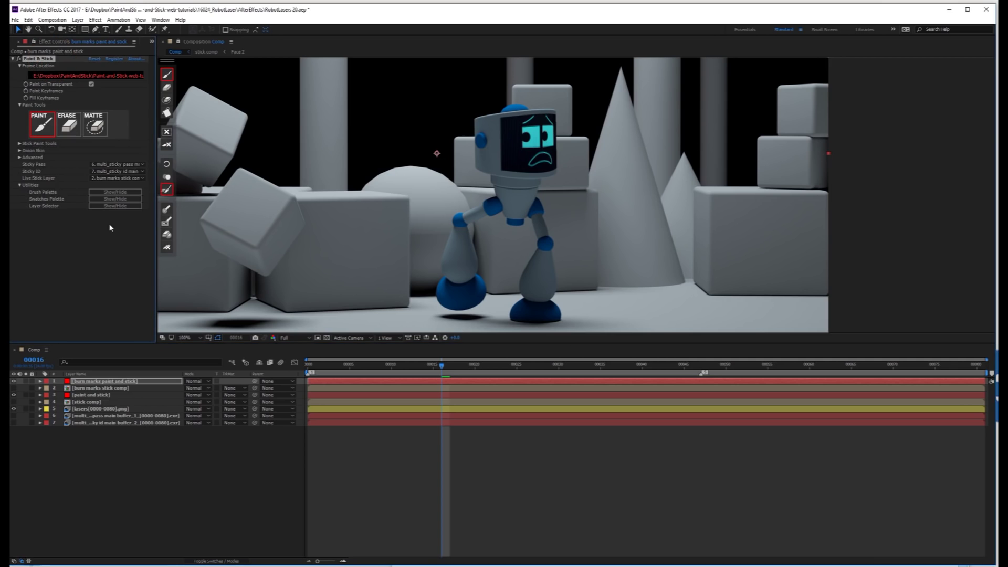
{"action": "left_click", "coordinate": [165, 223]}
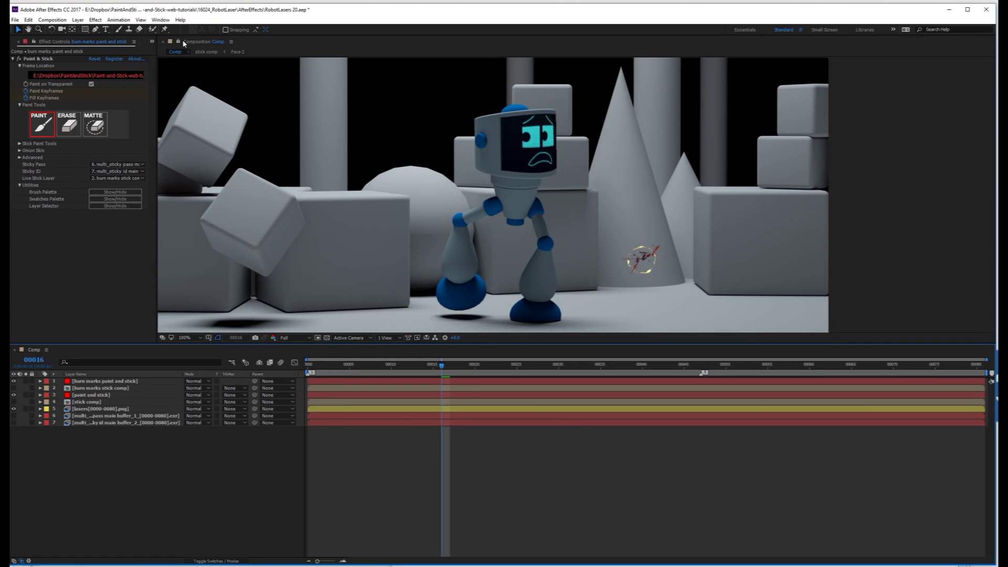
- Dock a locked burn marks stick comp viewer beside the main Comp
{"action": "double_click", "coordinate": [110, 389]}
{"action": "mouse_move", "coordinate": [272, 45]}
{"action": "left_mouse_down"}
{"action": "mouse_move", "coordinate": [918, 184]}
{"action": "mouse_move", "coordinate": [975, 180]}
{"action": "left_mouse_up"}
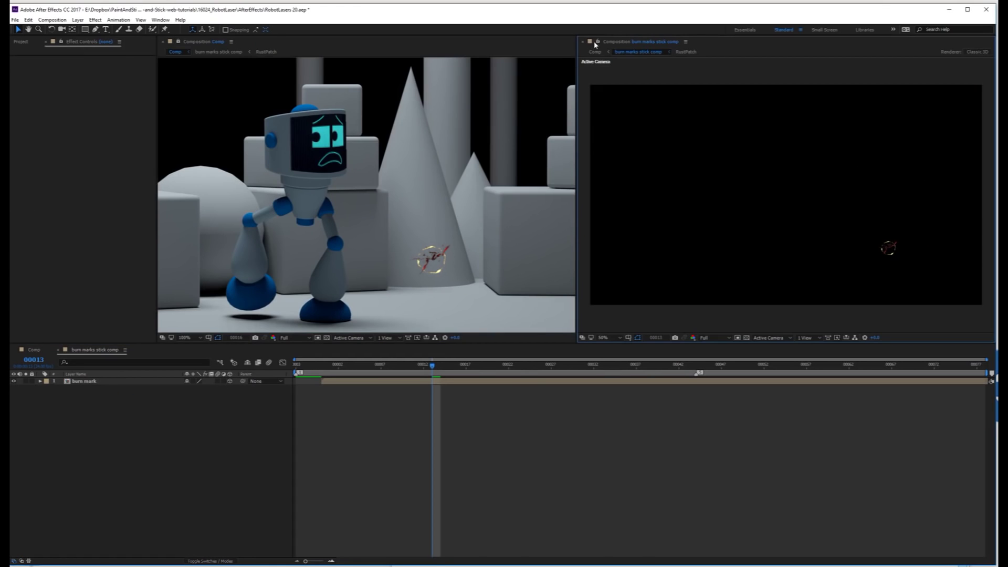
{"action": "left_click", "coordinate": [598, 42]}
{"action": "key", "text": "Tab"}
{"action": "left_click", "coordinate": [379, 396]}
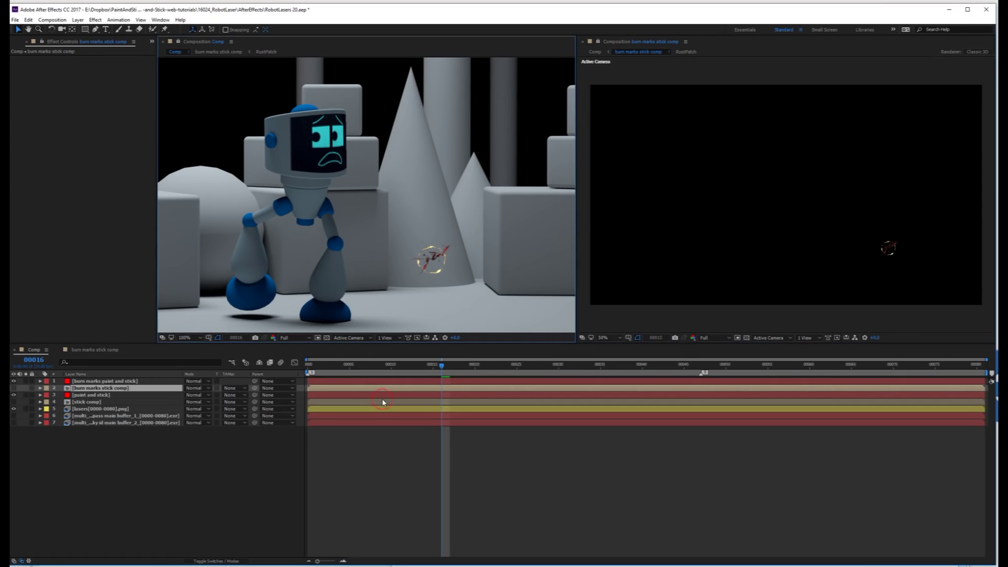
- Copy the lasers layer into burn marks stick comp, below the burn mark
{"action": "left_click", "coordinate": [127, 409]}
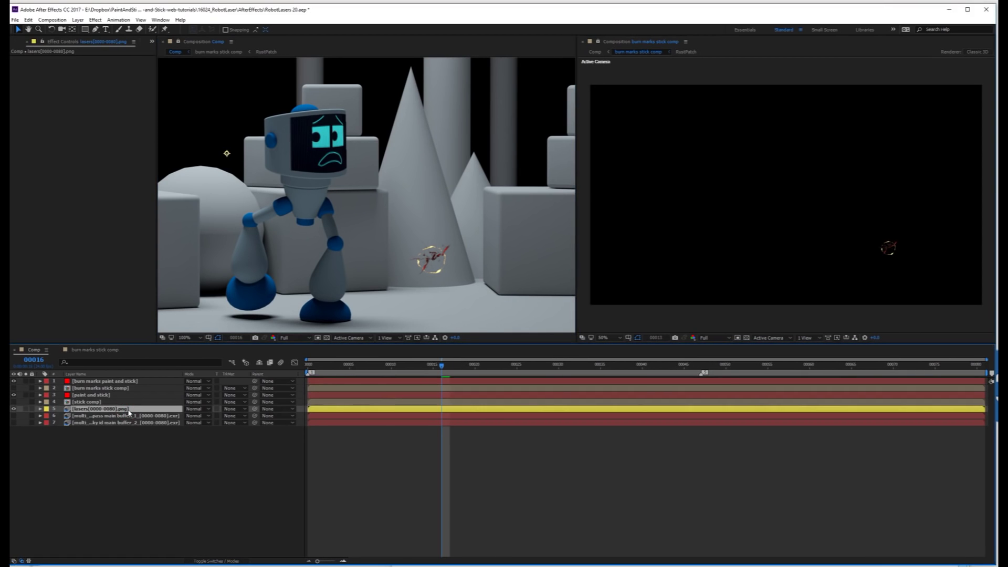
{"action": "key", "text": "ctrl+c"}
{"action": "double_click", "coordinate": [123, 389]}
{"action": "key", "text": "ctrl+v"}
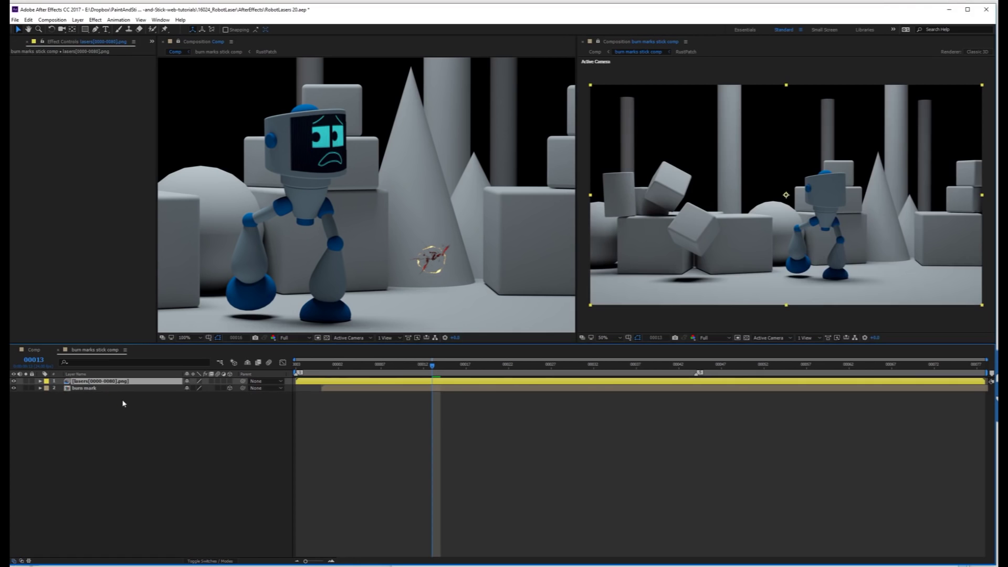
{"action": "left_click_drag", "start_coordinate": [103, 384], "coordinate": [103, 392]}
- Make the lasers layer a guide layer and freeze it on the current frame
{"action": "right_click", "coordinate": [104, 390]}
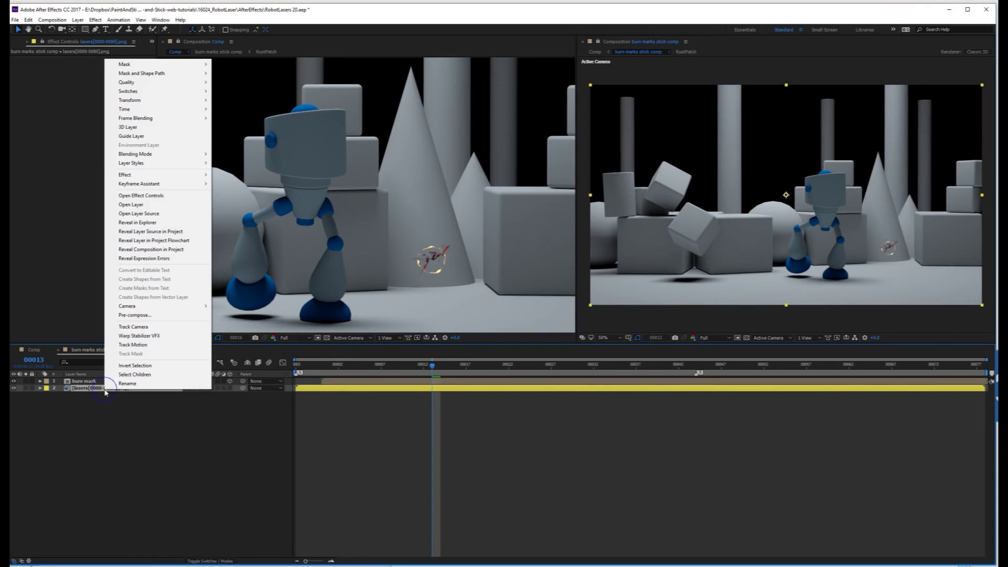
{"action": "left_click", "coordinate": [163, 136]}
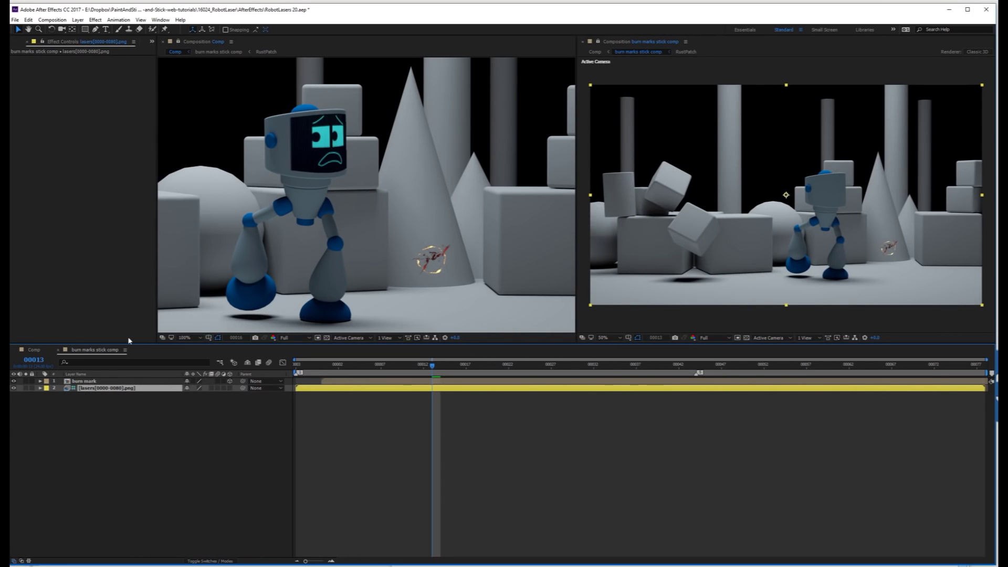
{"action": "right_click", "coordinate": [118, 390]}
{"action": "mouse_move", "coordinate": [223, 110]}
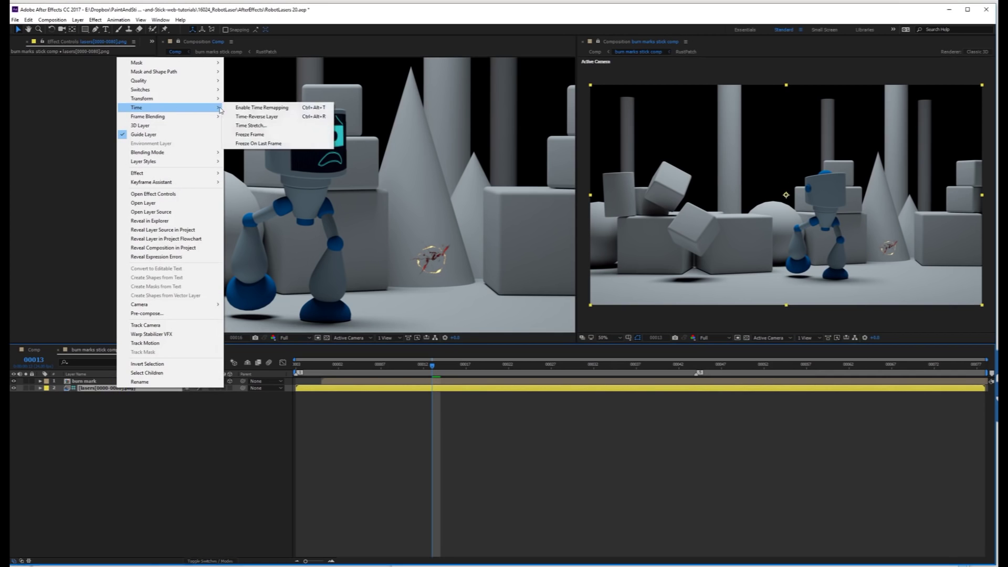
{"action": "left_click", "coordinate": [250, 135]}
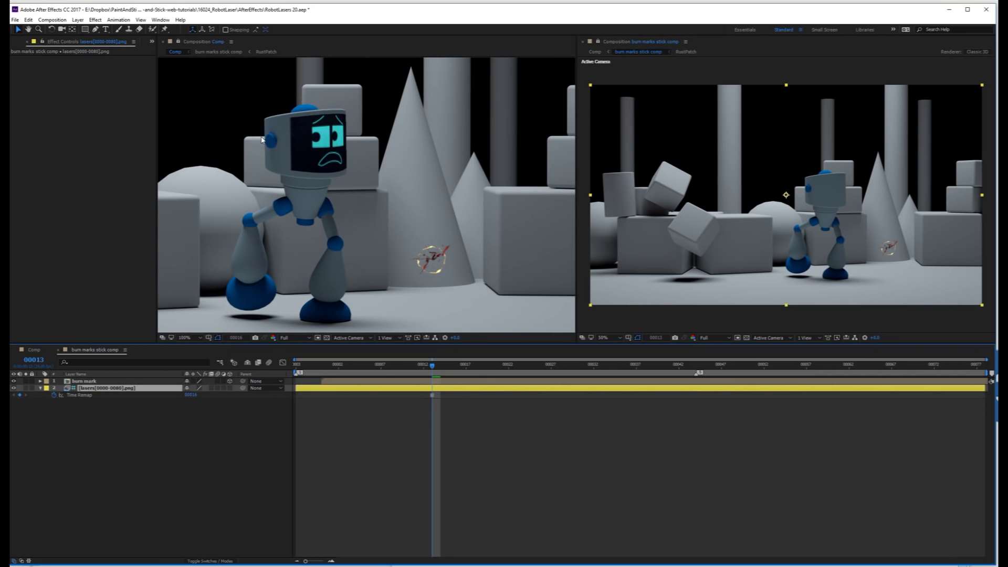
{"action": "left_click", "coordinate": [470, 476]}
- In the main Comp, toggle layer 5 and scrub from frame 20 to 43, where the laser strikes the cone
{"action": "left_click", "coordinate": [34, 349]}
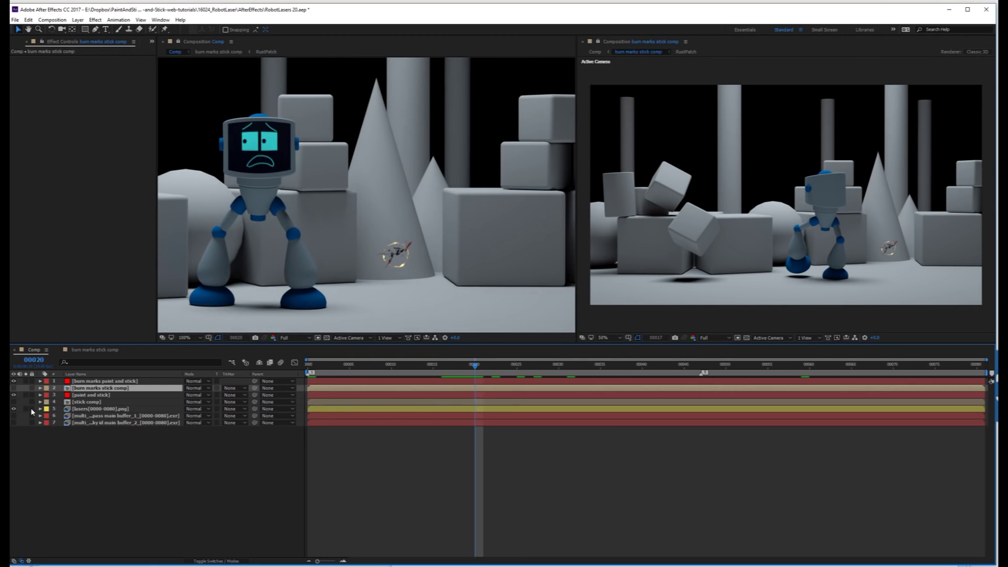
{"action": "left_click", "coordinate": [26, 409]}
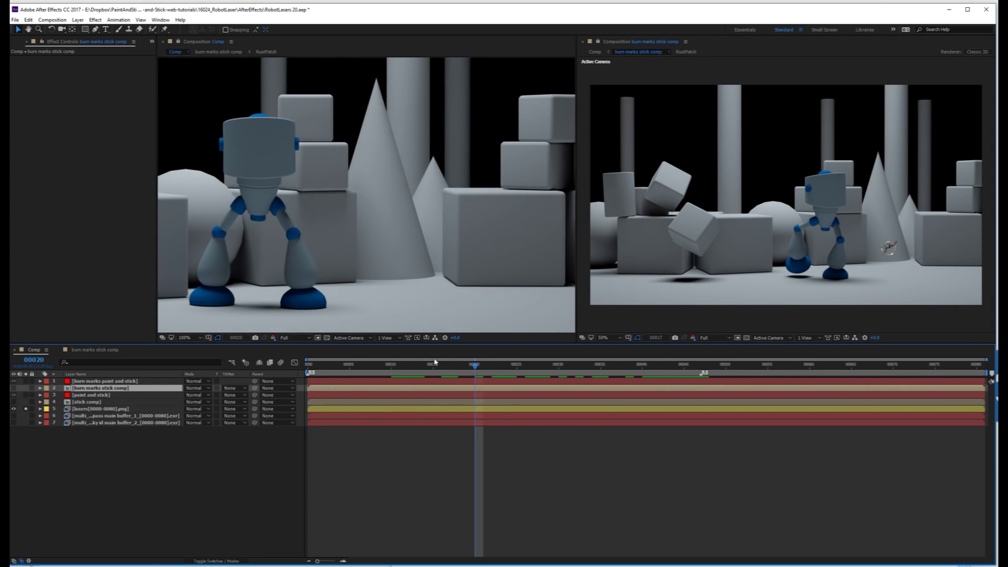
{"action": "left_click_drag", "start_coordinate": [489, 364], "coordinate": [664, 379]}
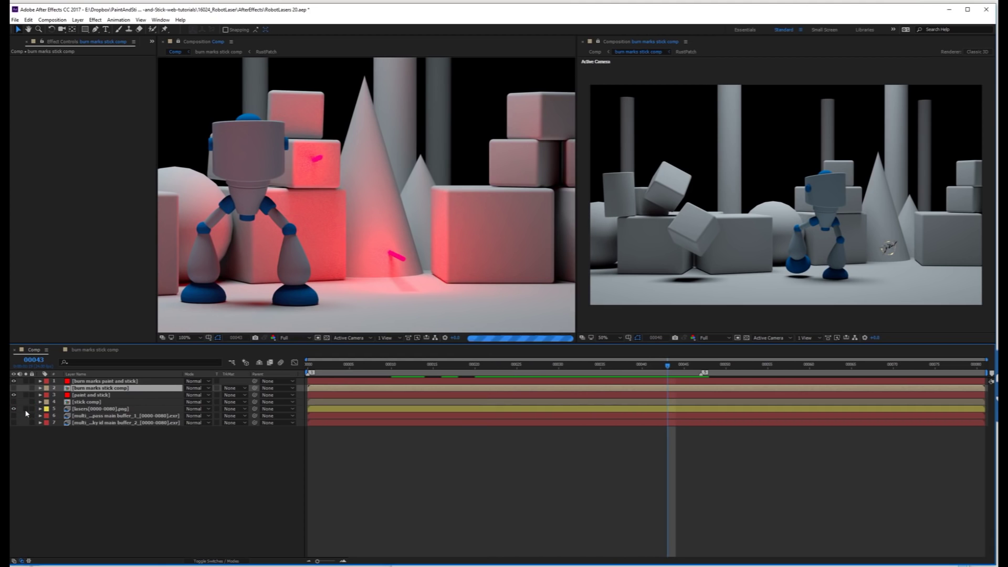
- In the burn marks stick comp, move the burn mark layer's start to frame 40
{"action": "left_click", "coordinate": [105, 353]}
{"action": "left_click", "coordinate": [116, 383]}
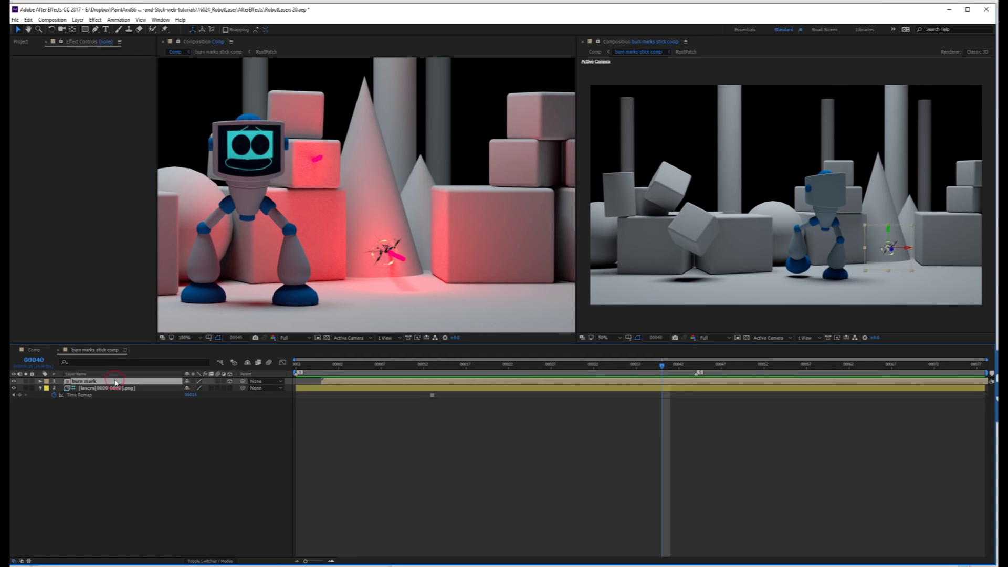
{"action": "left_click_drag", "start_coordinate": [359, 384], "coordinate": [680, 384]}
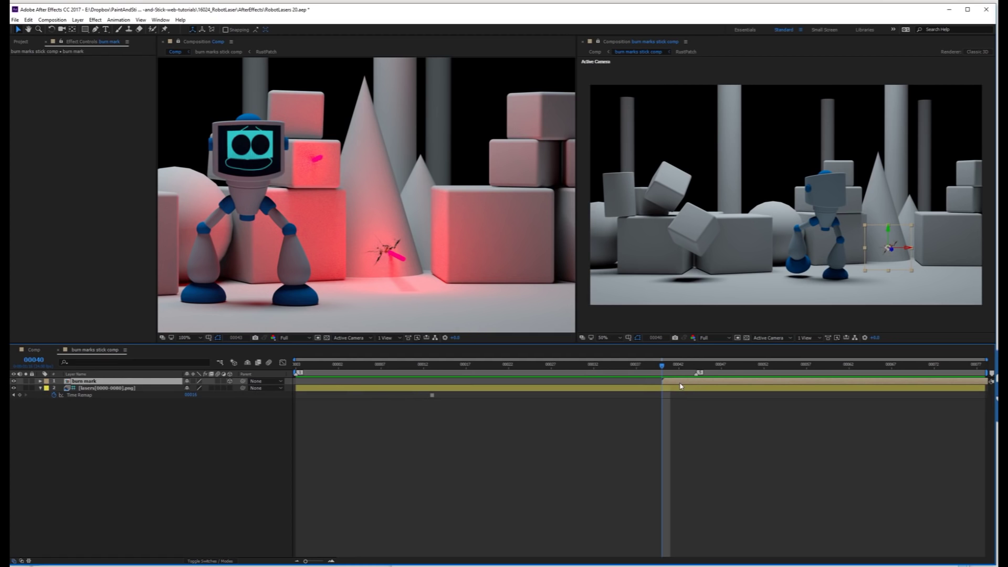
{"action": "key", "text": "Page_Up"}
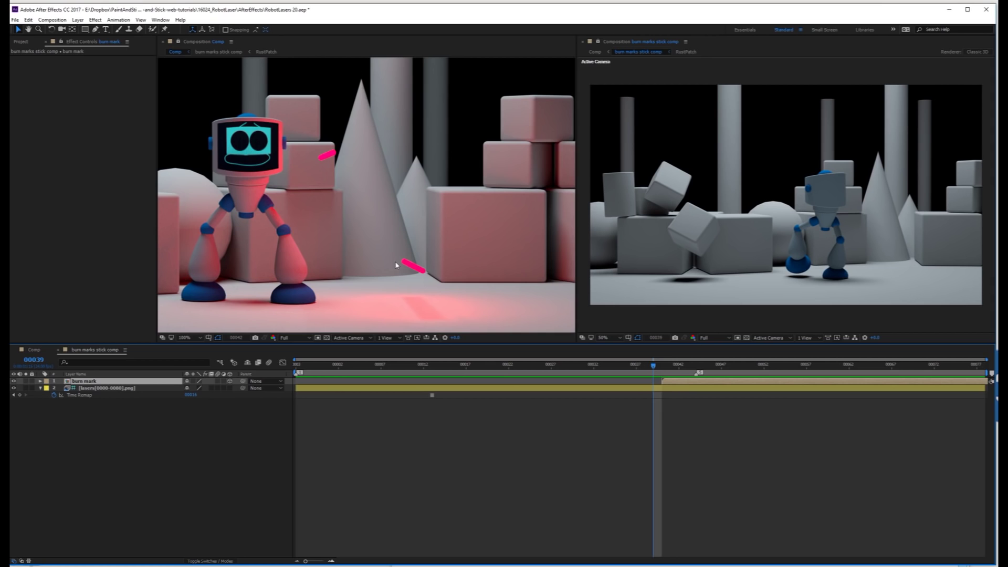
{"action": "key", "text": "Page_Down"}
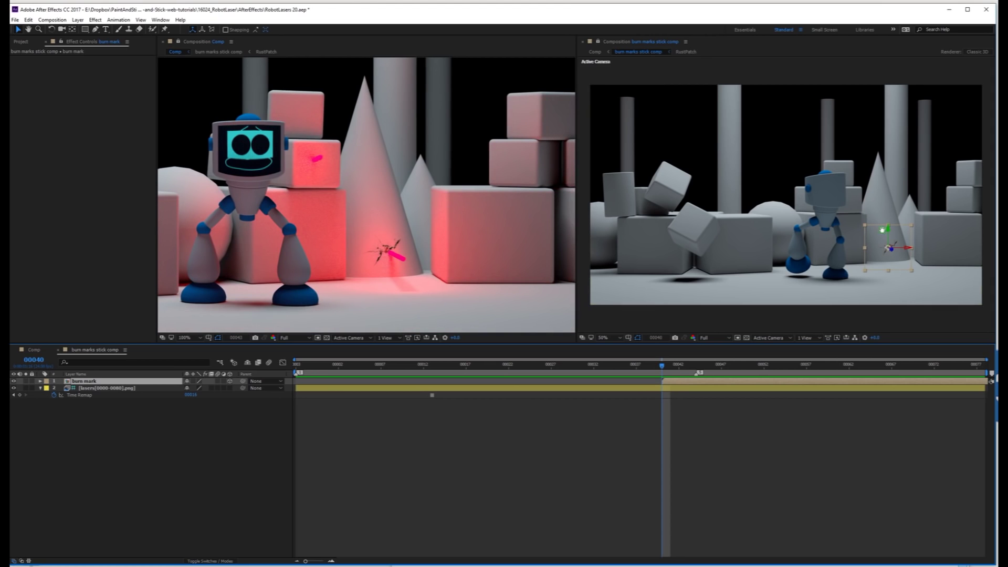
- Zoom in on the burn mark and nudge it slightly right and down
{"action": "scroll", "coordinate": [783, 229], "scroll_direction": "up", "scroll_amount": 4}
{"action": "left_click_drag", "start_coordinate": [824, 182], "coordinate": [844, 180]}
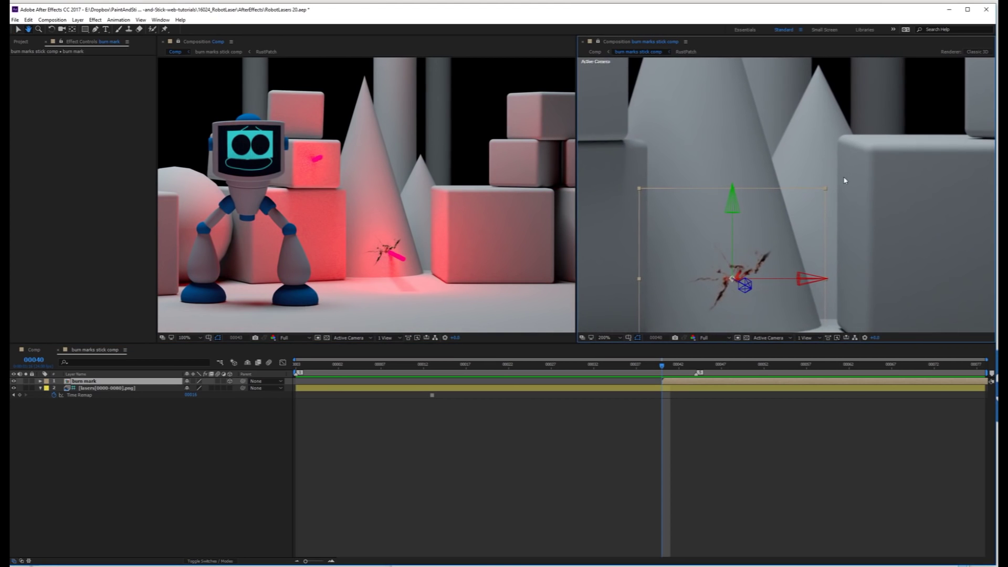
{"action": "key", "text": "Right"}
{"action": "key", "text": "Right"}
{"action": "key", "text": "Right"}
{"action": "key", "text": "Right"}
{"action": "key", "text": "Down"}
{"action": "key", "text": "Down"}
{"action": "key", "text": "Right"}
{"action": "key", "text": "Down"}
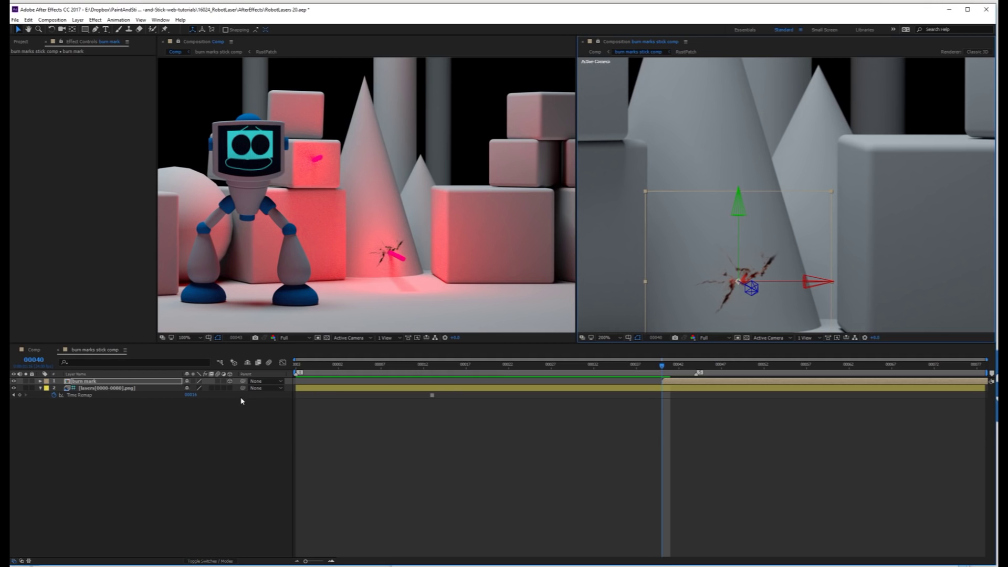
- Keyframe the burn mark's Scale from 25% at frame 40 to 74% at frame 49 with Easy Ease
{"action": "key", "text": "s"}
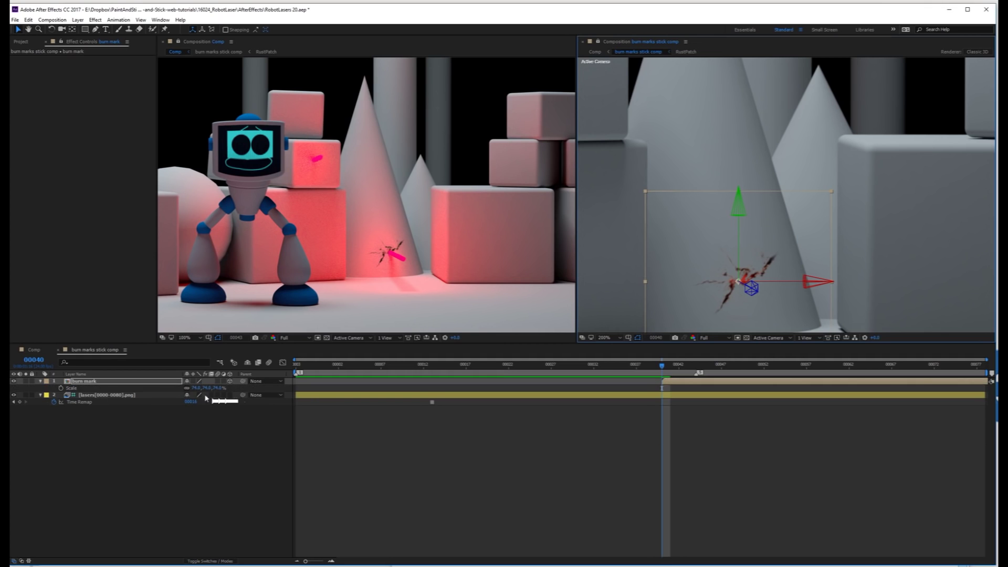
{"action": "left_click", "coordinate": [61, 388]}
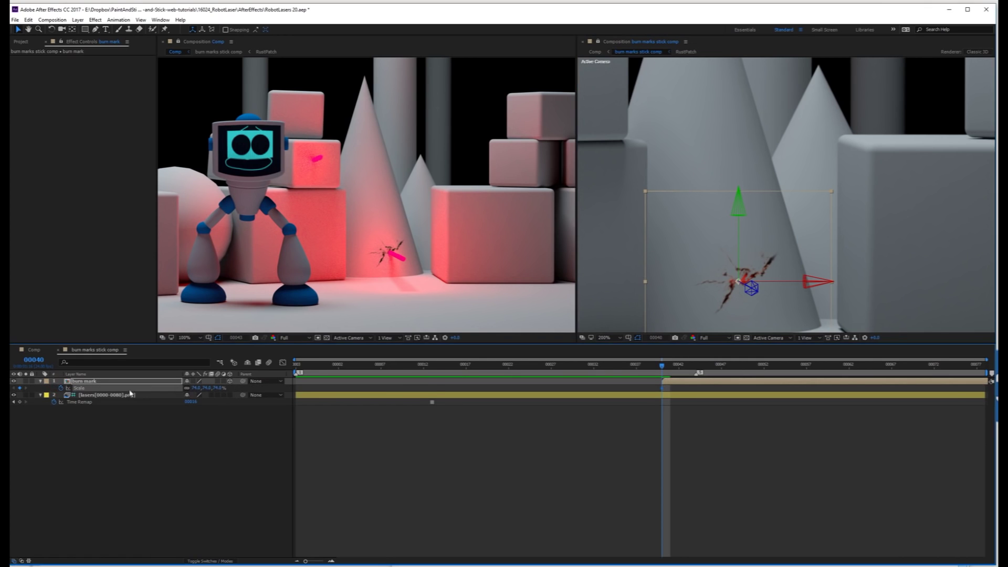
{"action": "left_click", "coordinate": [738, 368]}
{"action": "left_click", "coordinate": [19, 388]}
{"action": "left_click", "coordinate": [661, 368]}
{"action": "left_click_drag", "start_coordinate": [195, 393], "coordinate": [175, 389]}
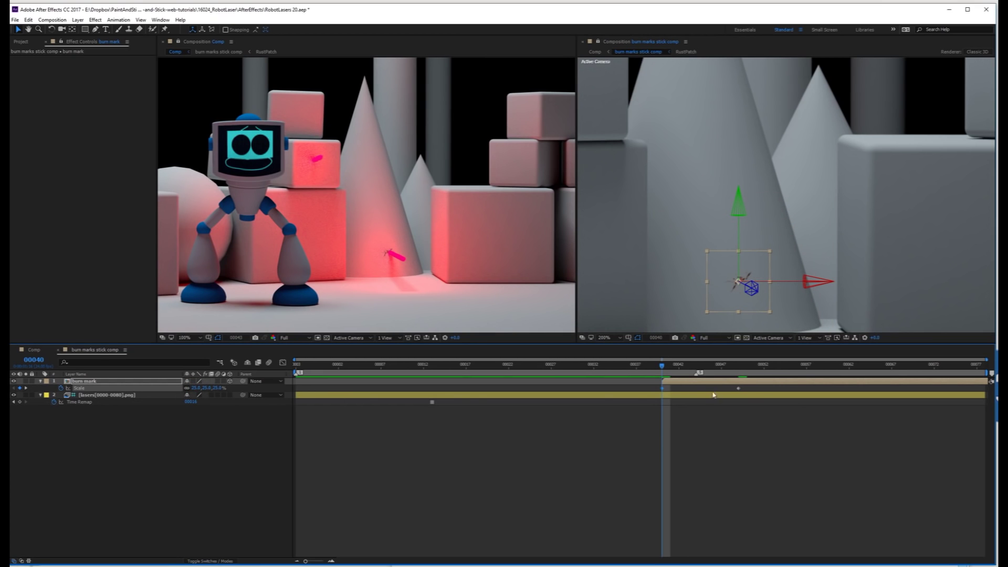
{"action": "left_click", "coordinate": [738, 389]}
{"action": "right_click", "coordinate": [738, 390]}
{"action": "mouse_move", "coordinate": [772, 487]}
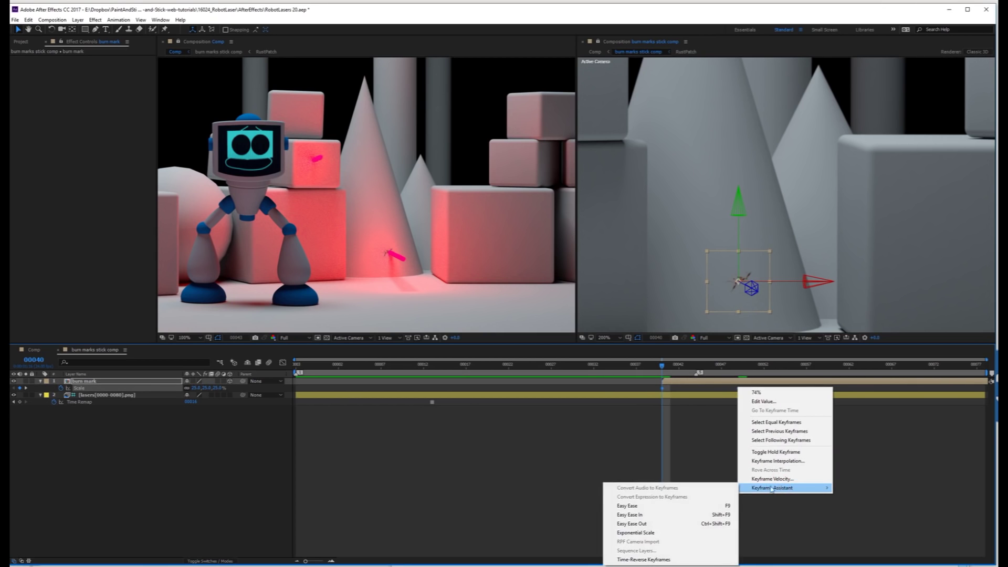
{"action": "left_click", "coordinate": [677, 507]}
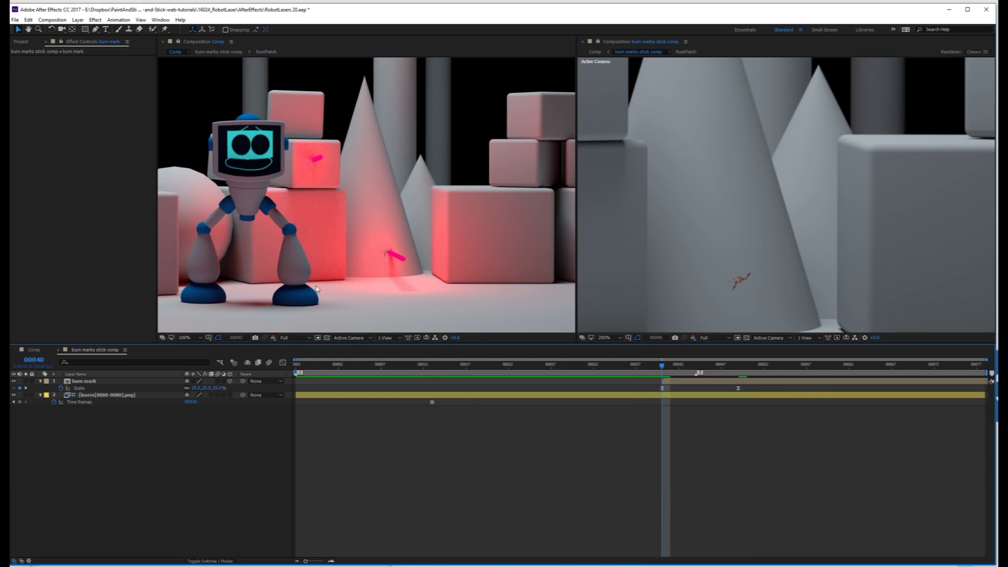
- Preview the main Comp, then return to frame 58 to check the burn mark on the cone
{"action": "left_click", "coordinate": [46, 351]}
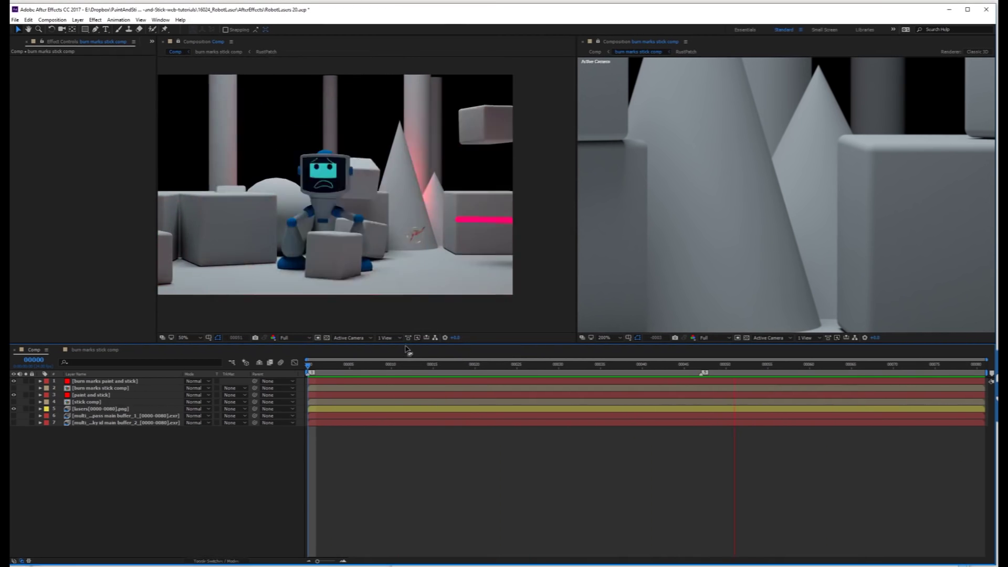
{"action": "key", "text": "space"}
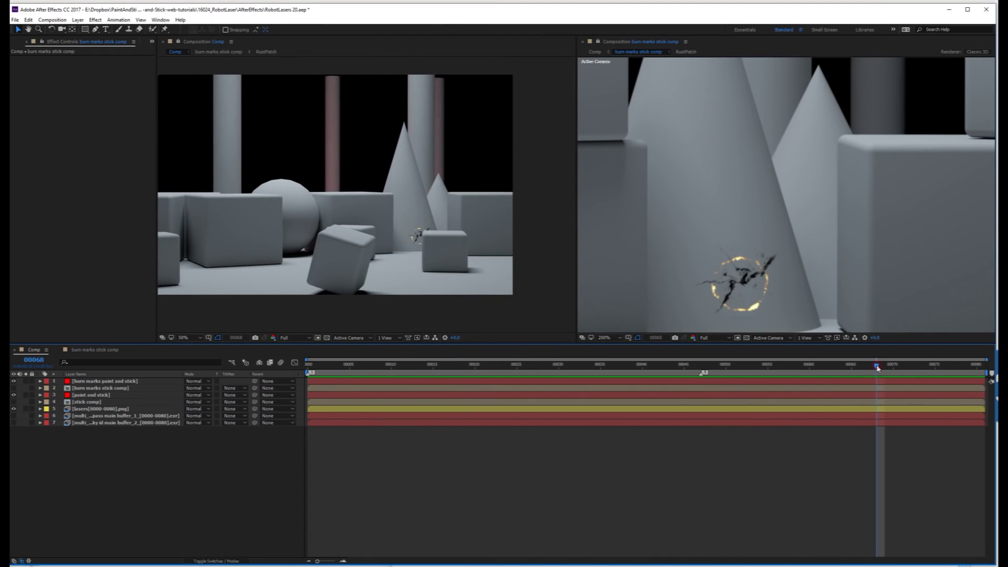
{"action": "left_click_drag", "start_coordinate": [878, 367], "coordinate": [793, 366]}
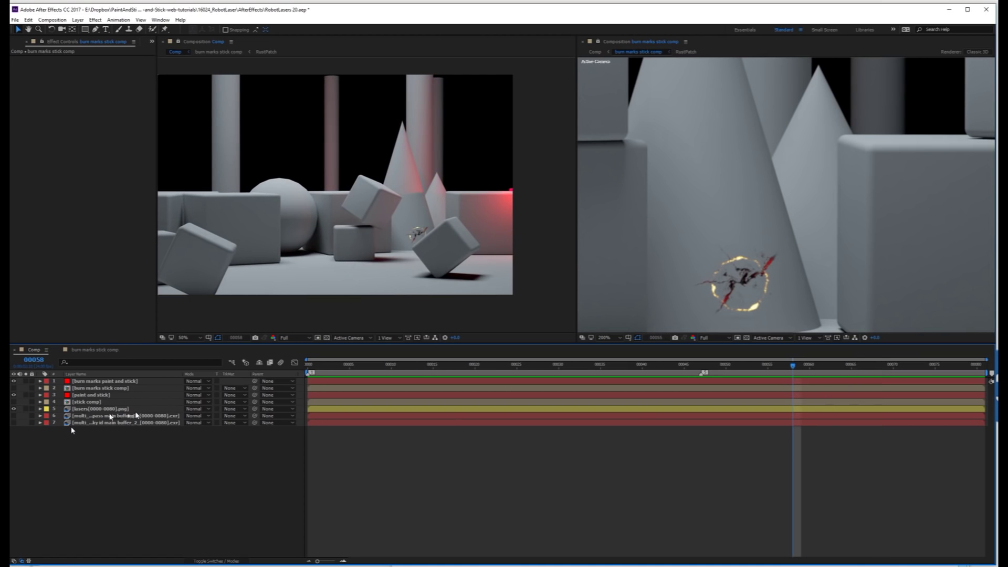
{"action": "left_click_drag", "start_coordinate": [286, 14], "coordinate": [295, 12]}
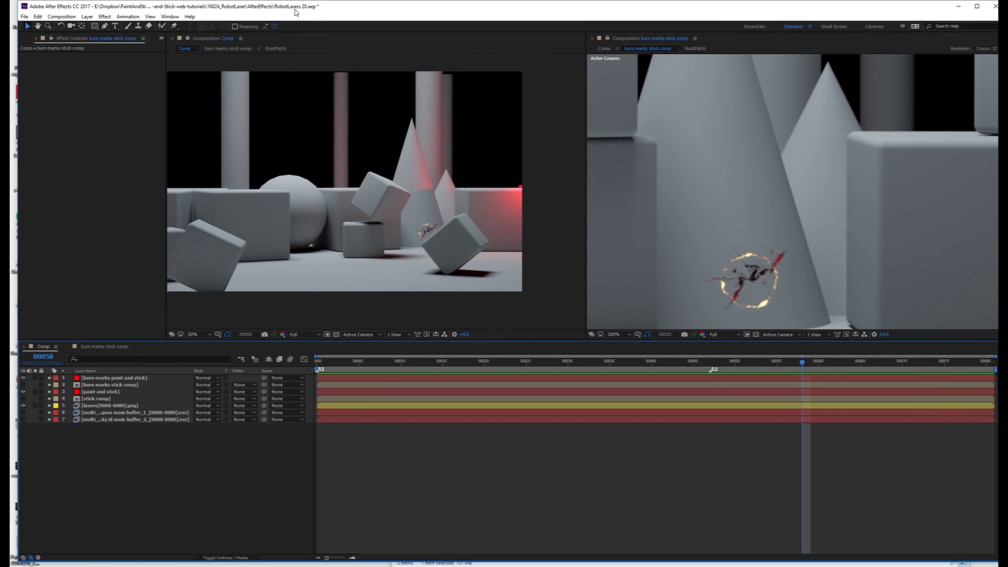
- Show and solo the object-ID pass layer 7 and apply a Curves effect to it
{"action": "left_click", "coordinate": [23, 419]}
{"action": "left_click", "coordinate": [34, 420]}
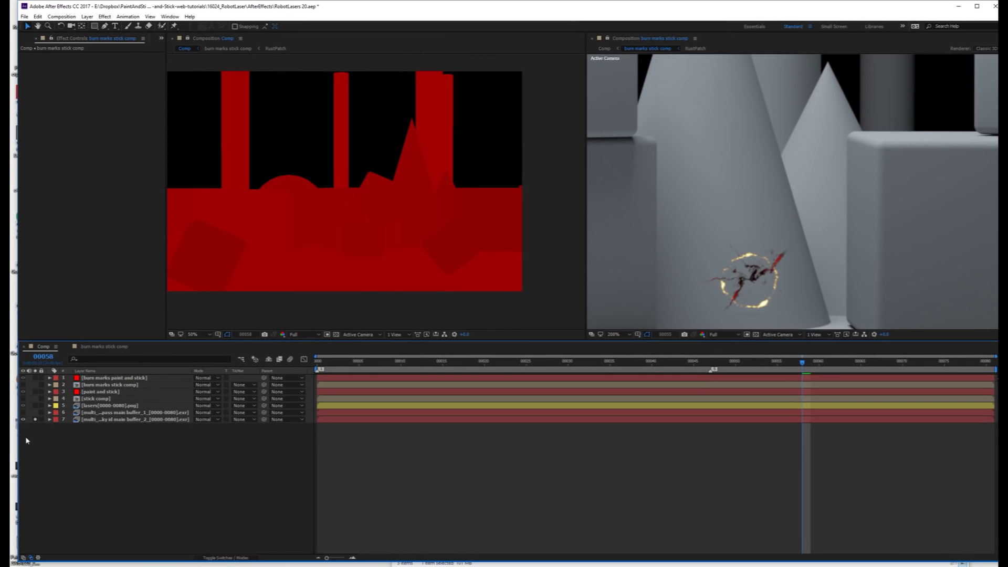
{"action": "left_click", "coordinate": [90, 421]}
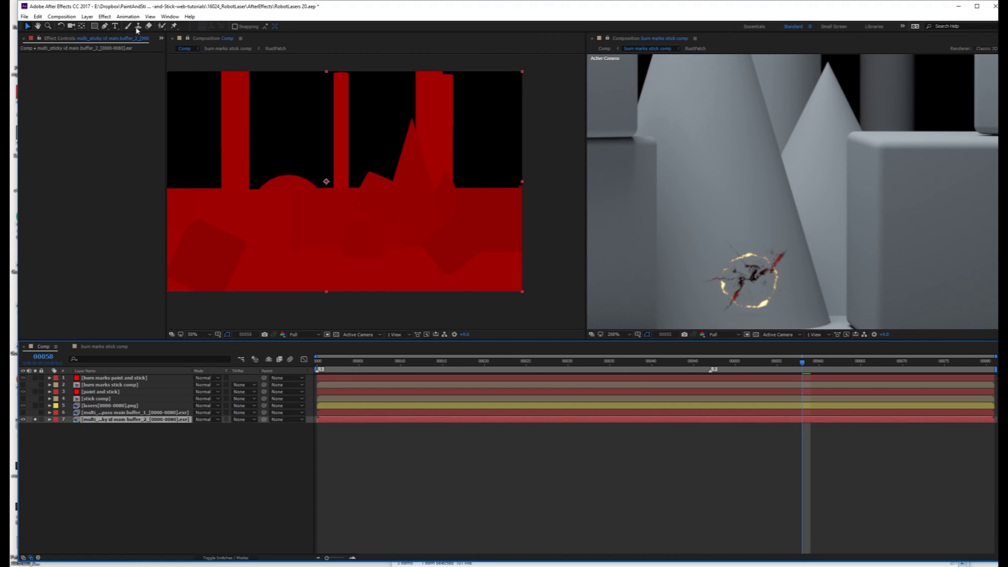
{"action": "left_click", "coordinate": [104, 17]}
{"action": "mouse_move", "coordinate": [84, 109]}
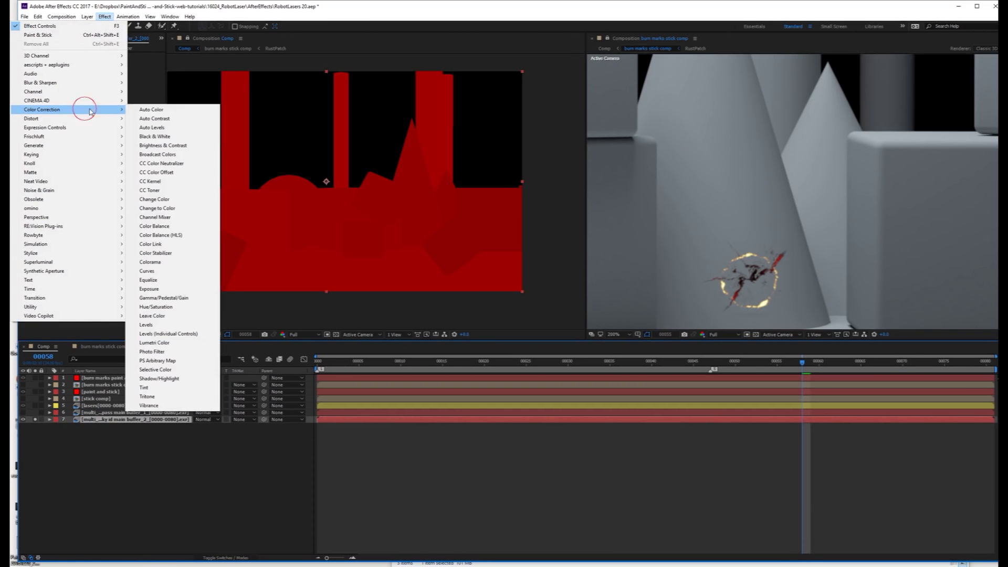
{"action": "left_click", "coordinate": [168, 271]}
- Drag the Curves into a steep S so individual objects separate, viewing the pass at 100%
{"action": "left_click_drag", "start_coordinate": [78, 159], "coordinate": [86, 175]}
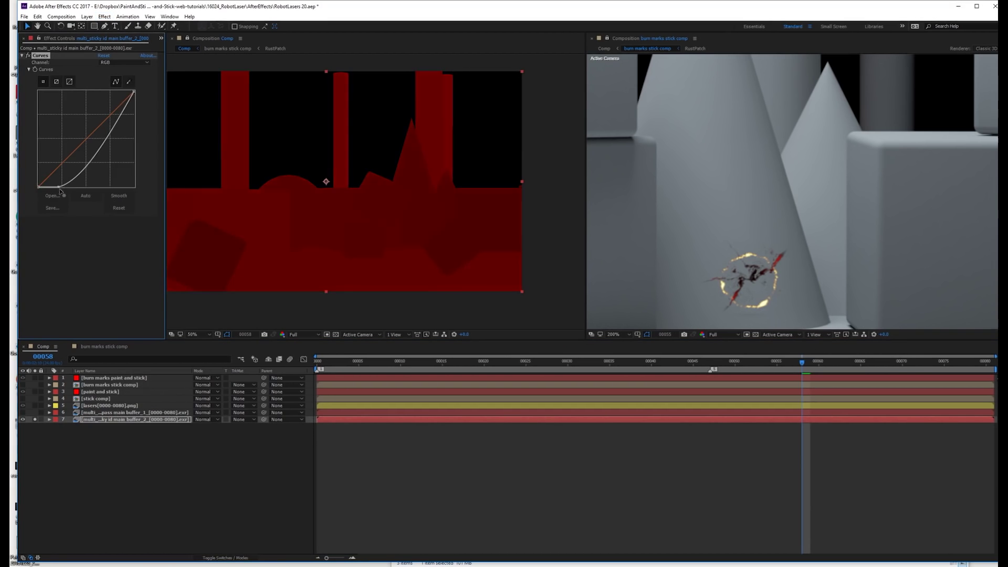
{"action": "left_click_drag", "start_coordinate": [105, 119], "coordinate": [91, 116]}
{"action": "left_click_drag", "start_coordinate": [86, 175], "coordinate": [90, 176]}
{"action": "key", "text": "period"}
{"action": "left_click_drag", "start_coordinate": [446, 240], "coordinate": [405, 210]}
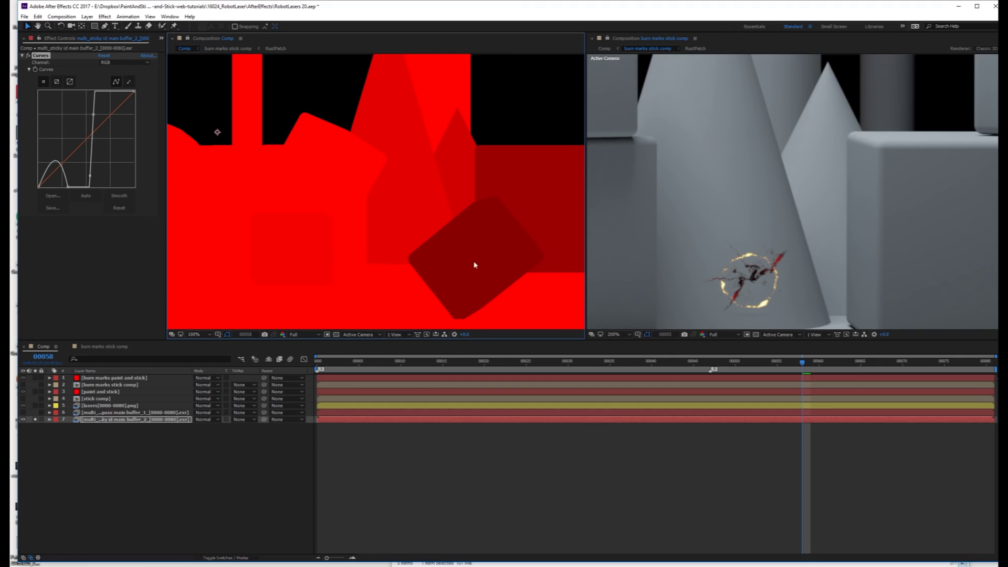
- Hide the object-ID pass layer again and scrub ahead to frame 68
{"action": "left_click", "coordinate": [24, 419]}
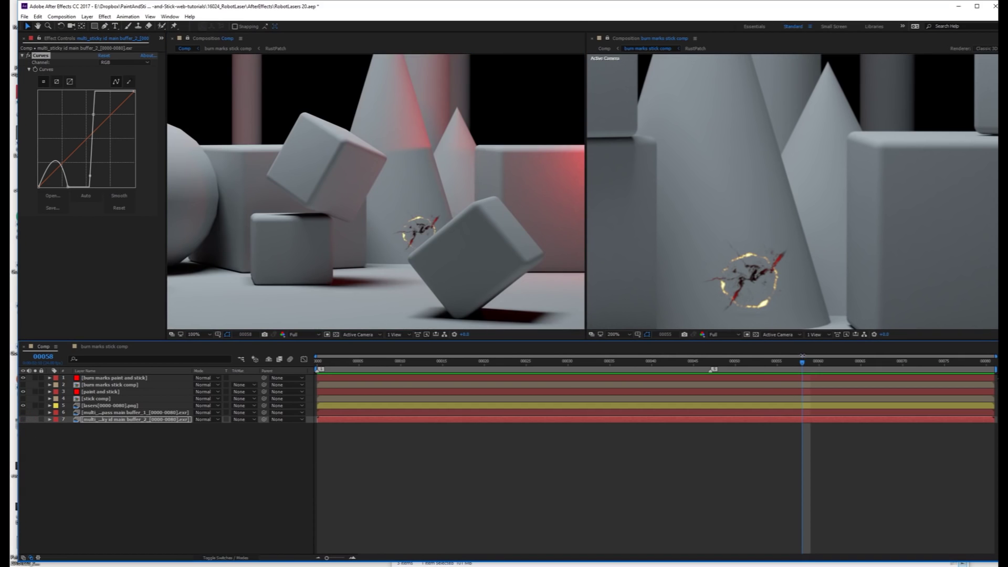
{"action": "left_click_drag", "start_coordinate": [805, 364], "coordinate": [887, 370]}
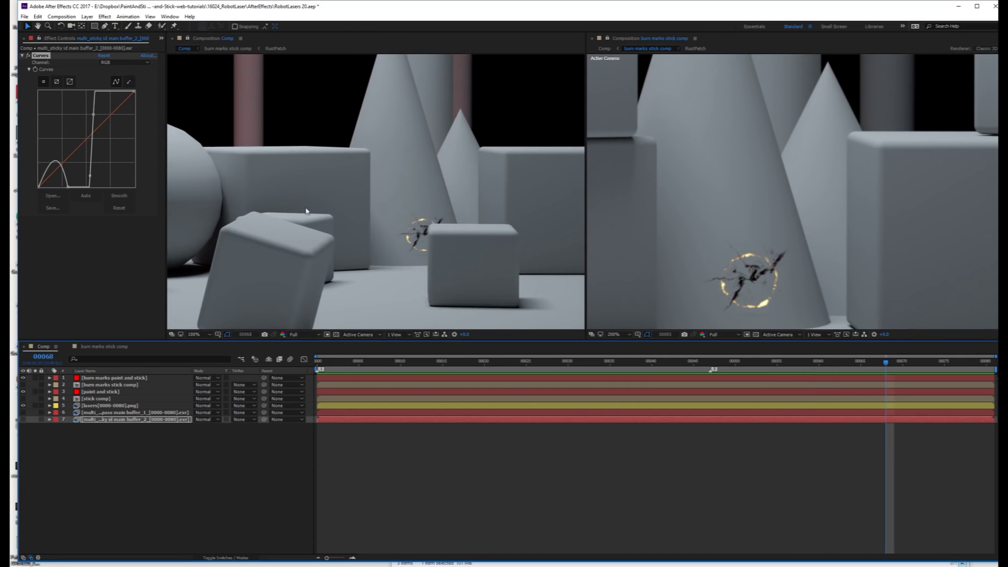
{"action": "scroll", "coordinate": [433, 210], "scroll_direction": "down", "scroll_amount": 2}
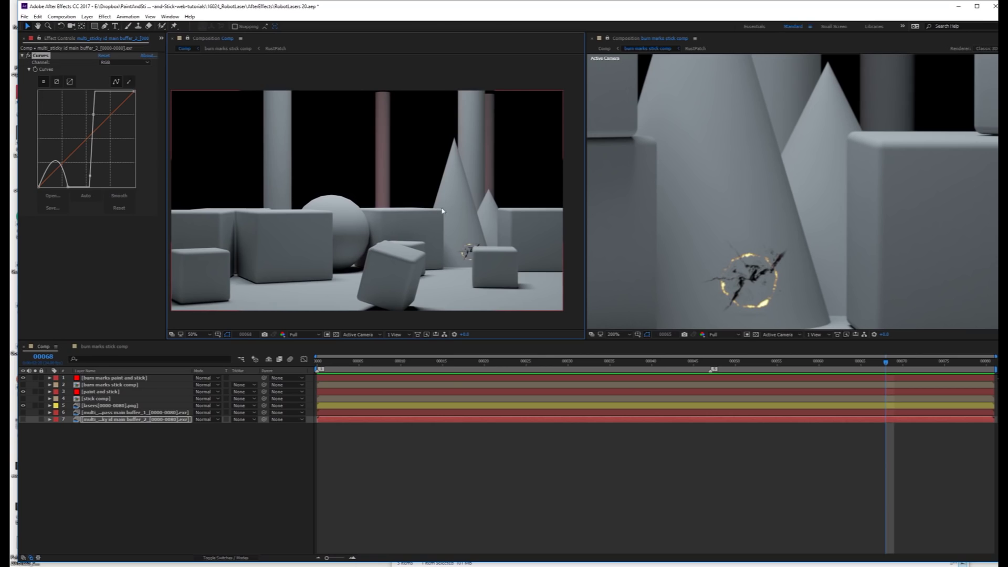